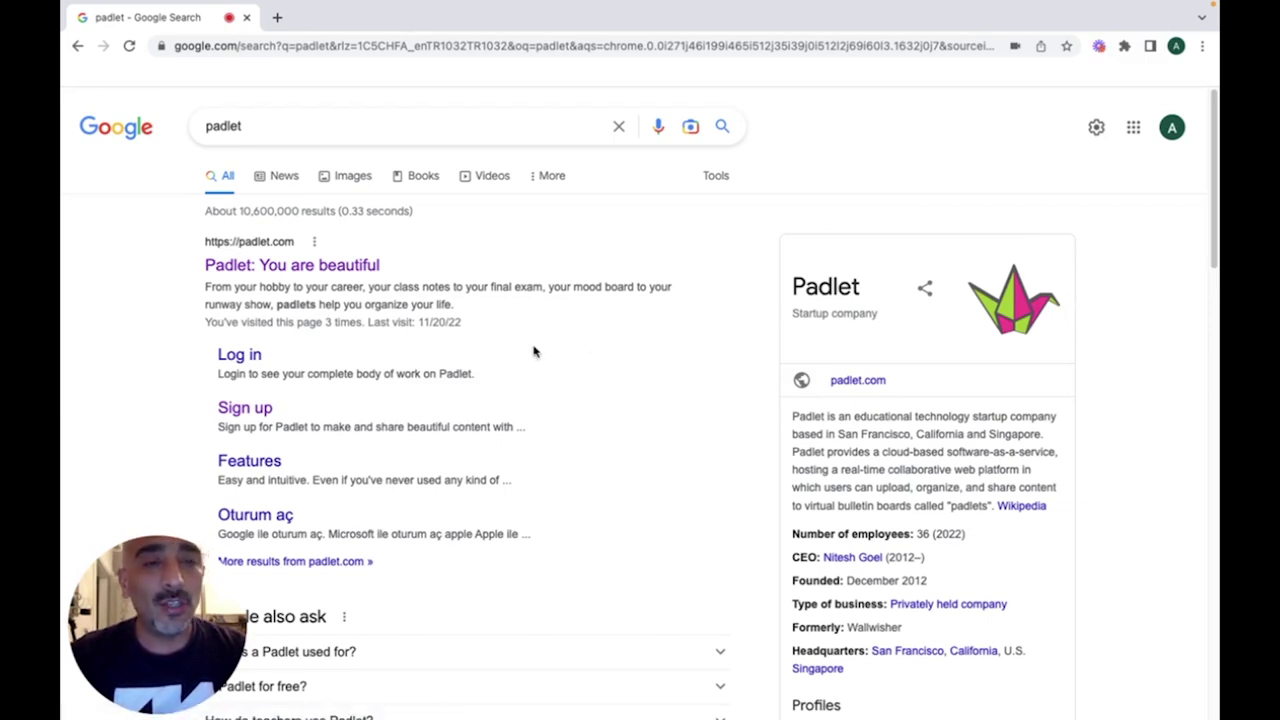
Step: Open the Padlet website from the search results and sign up with the existing Google account
click(346, 272)
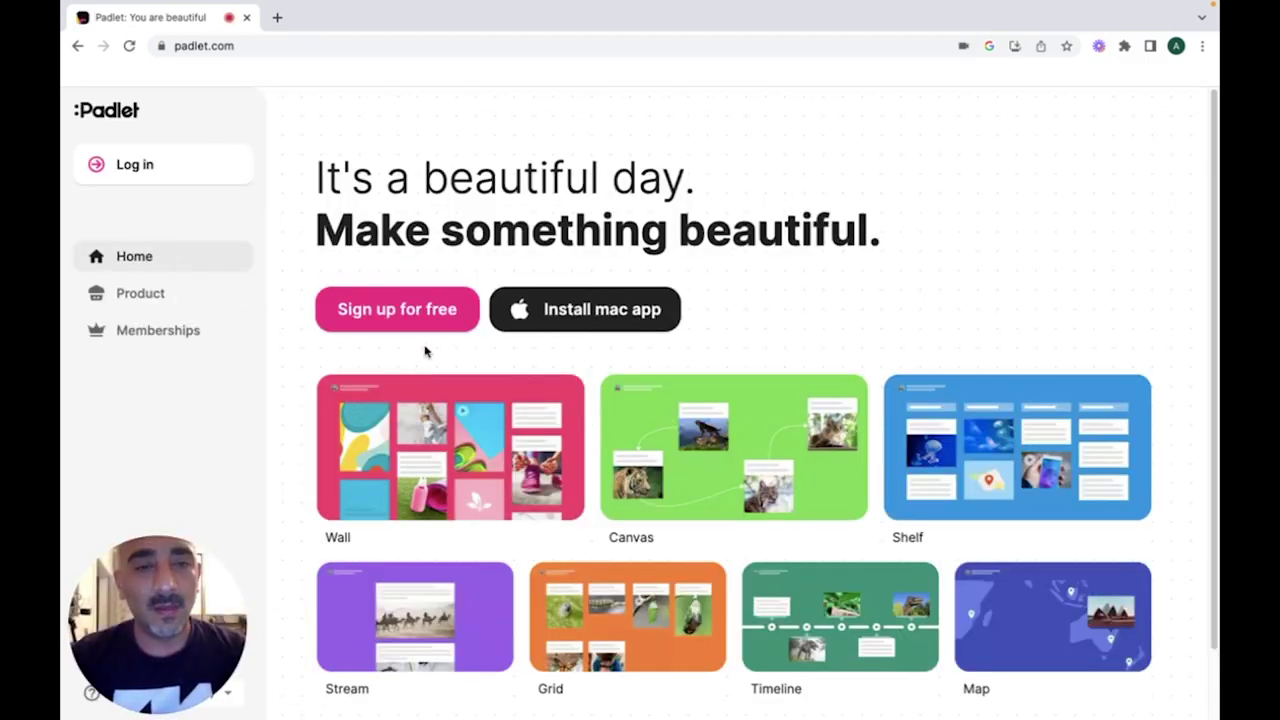
click(408, 312)
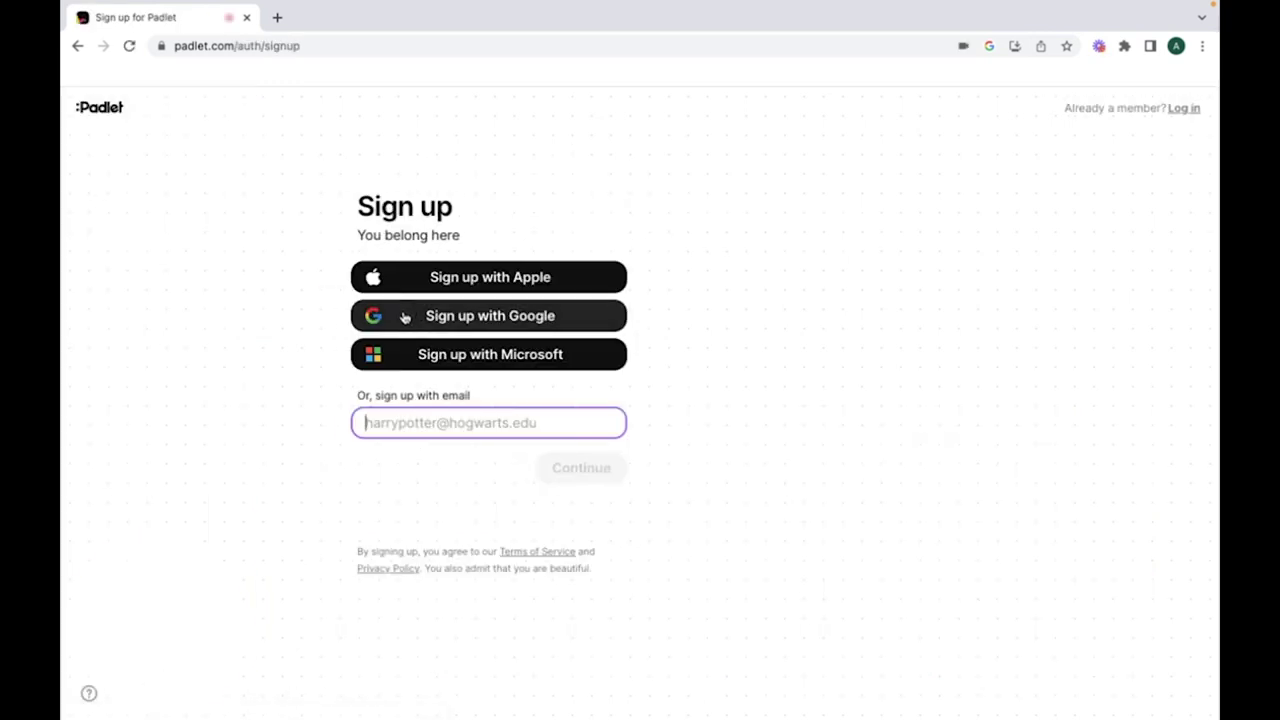
click(406, 316)
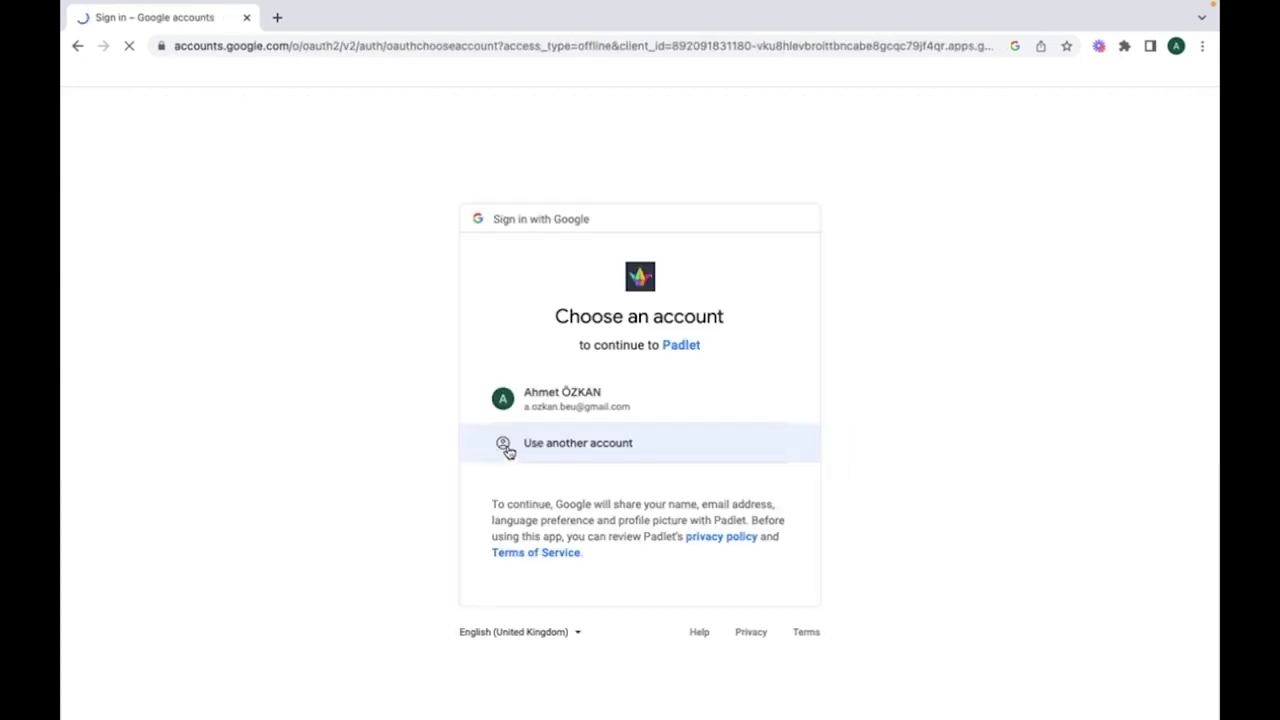
click(558, 406)
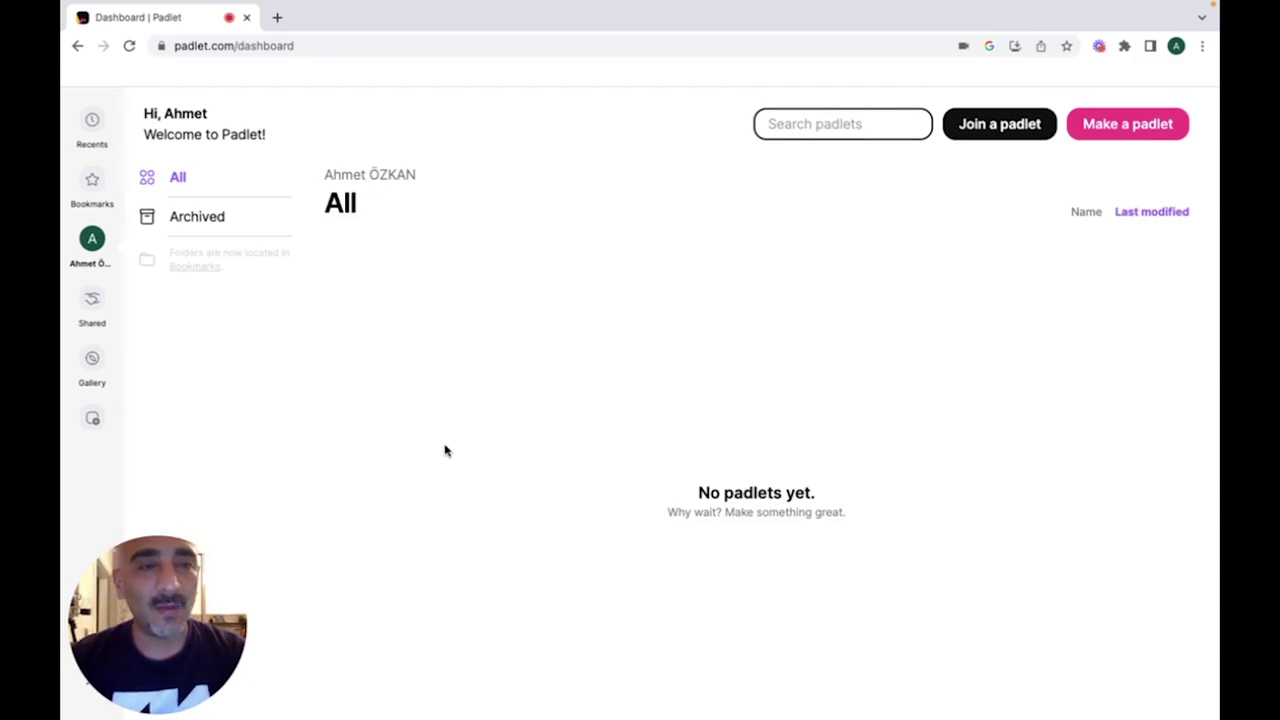
Step: Look through the gallery's example padlets in the Wall, Stream, Grid, Shelf, Map, Canvas and Timeline formats
click(92, 368)
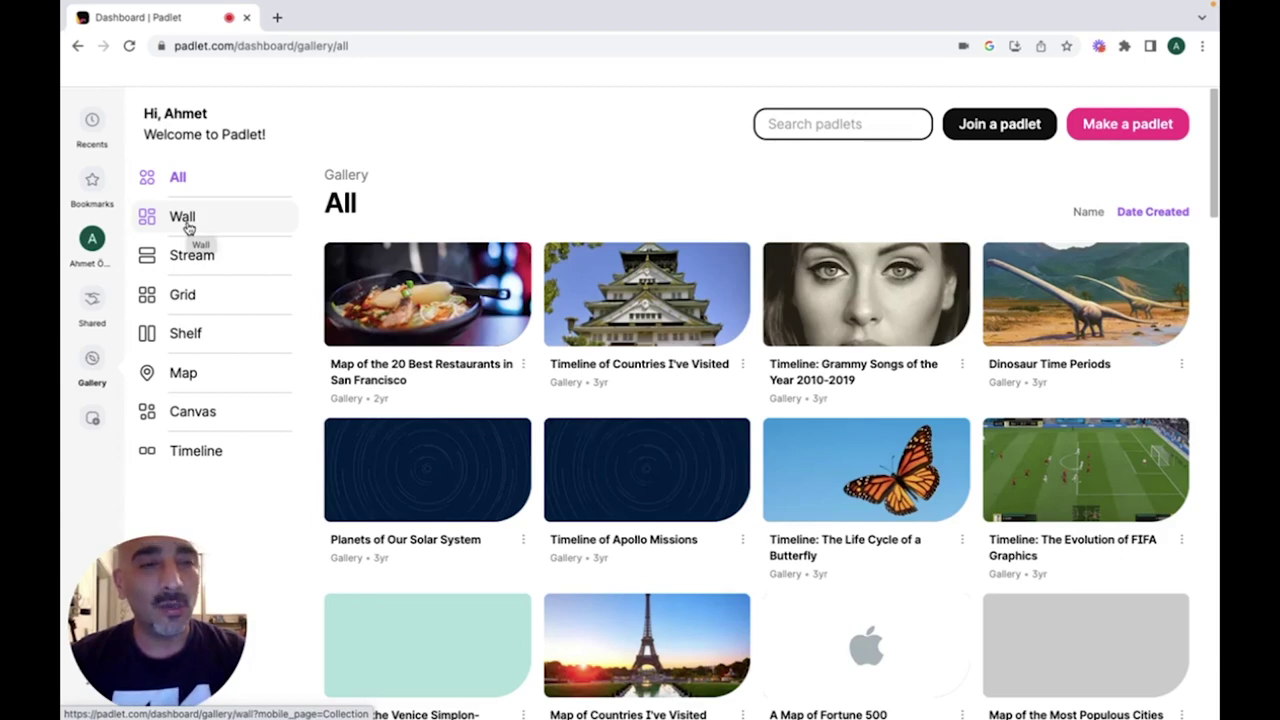
click(187, 224)
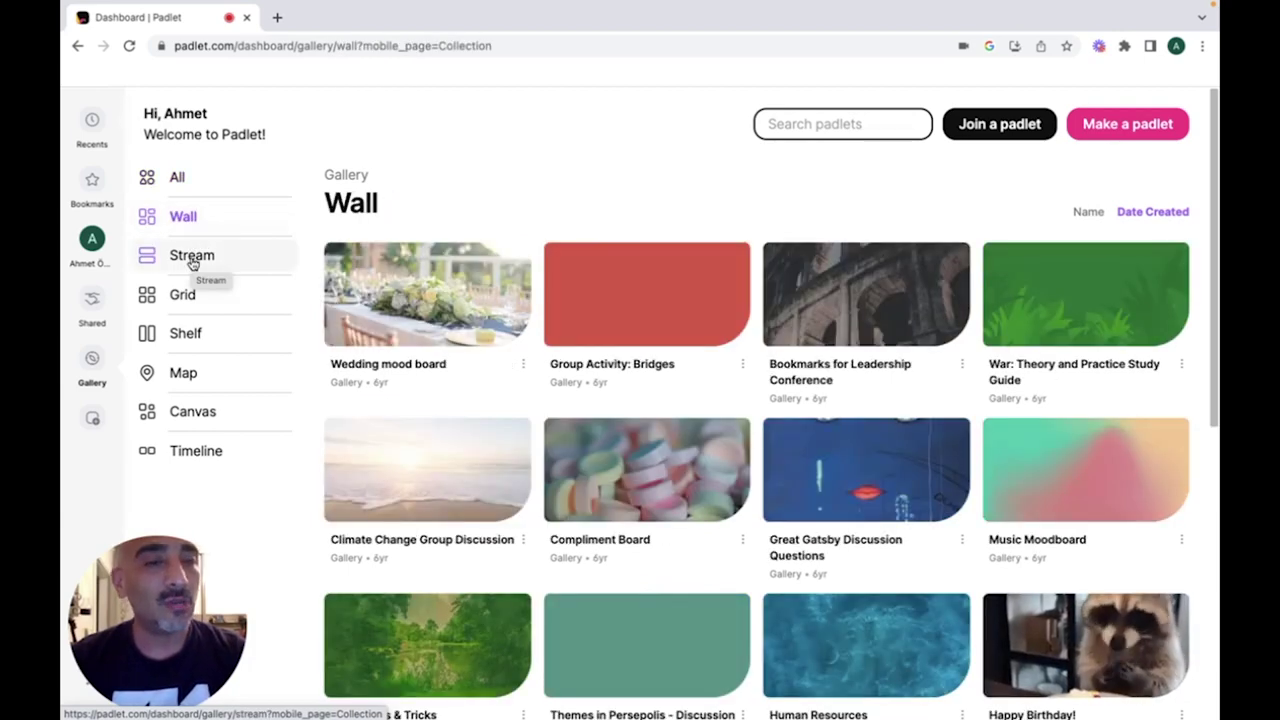
click(193, 263)
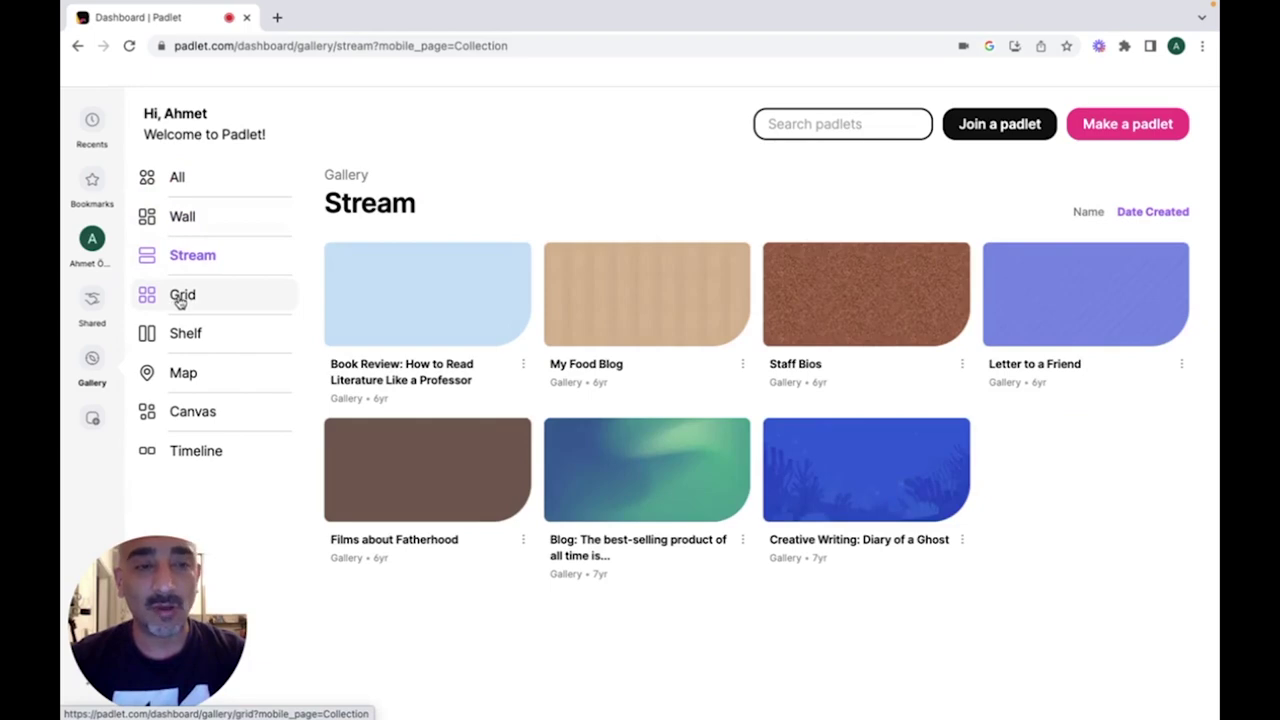
click(180, 302)
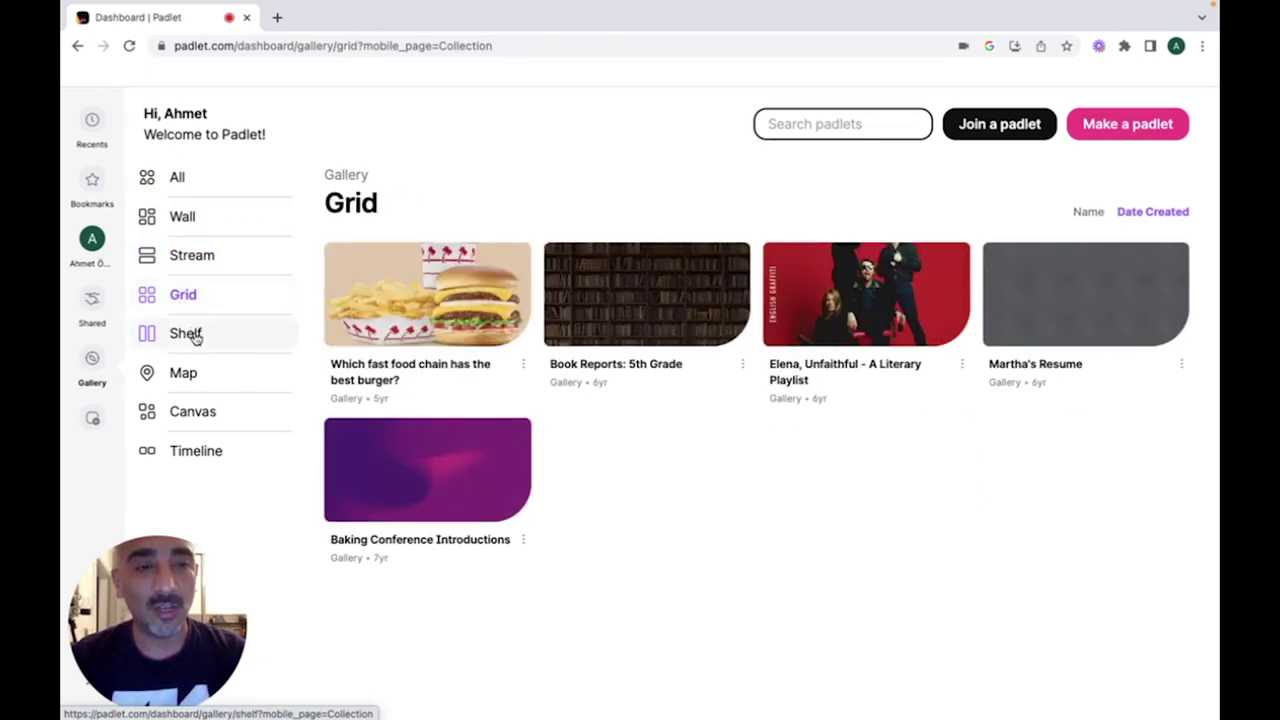
click(196, 338)
click(186, 372)
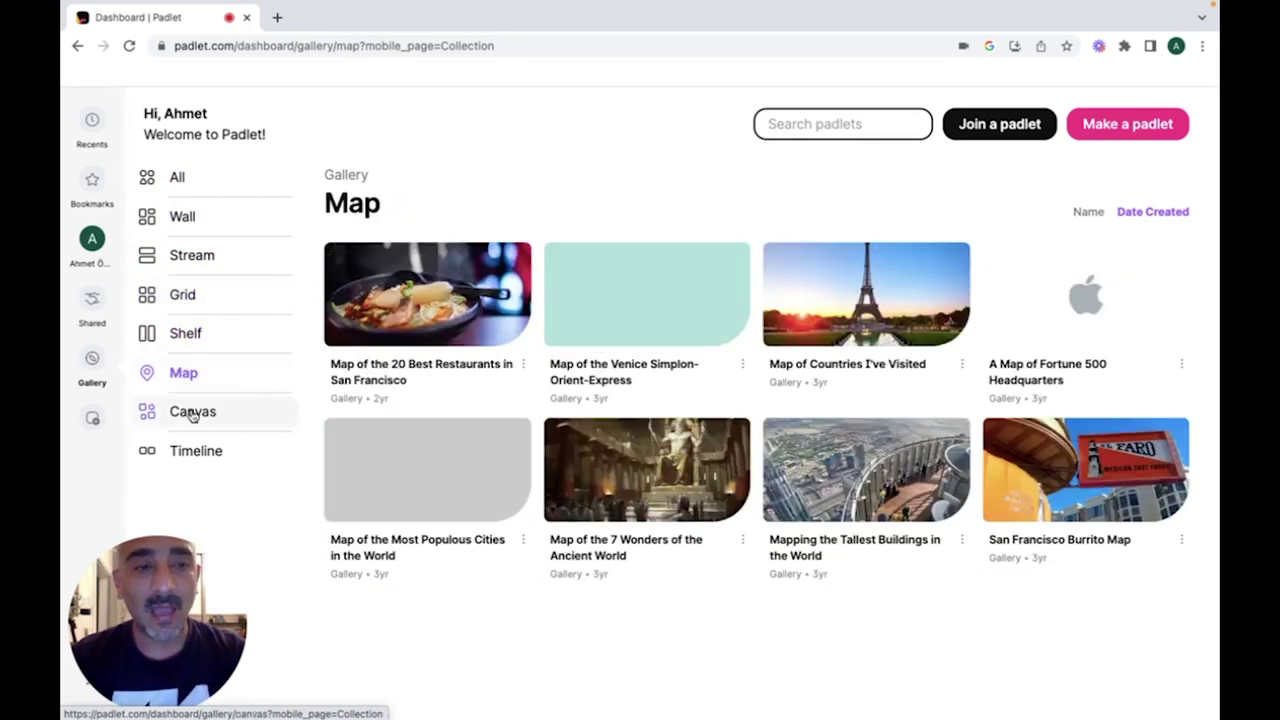
click(192, 415)
click(208, 459)
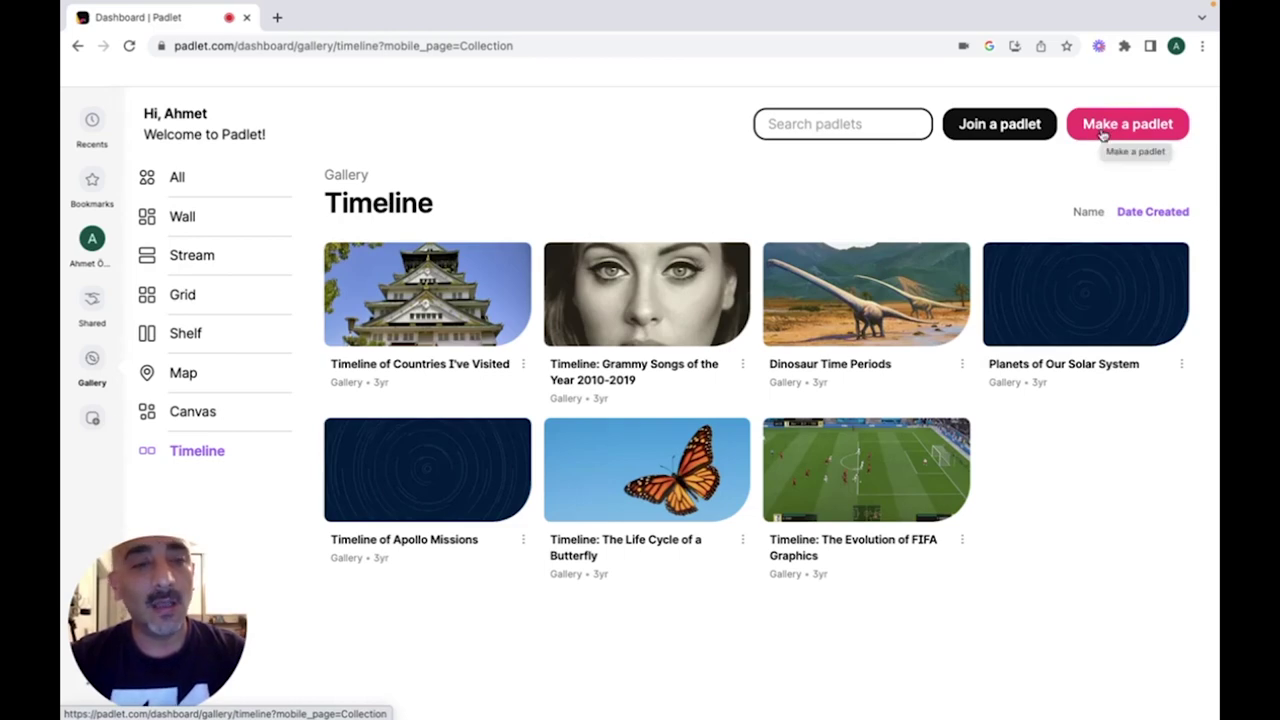
Step: Make a new padlet in the Wall format and set its title to "Sports!"
click(1104, 133)
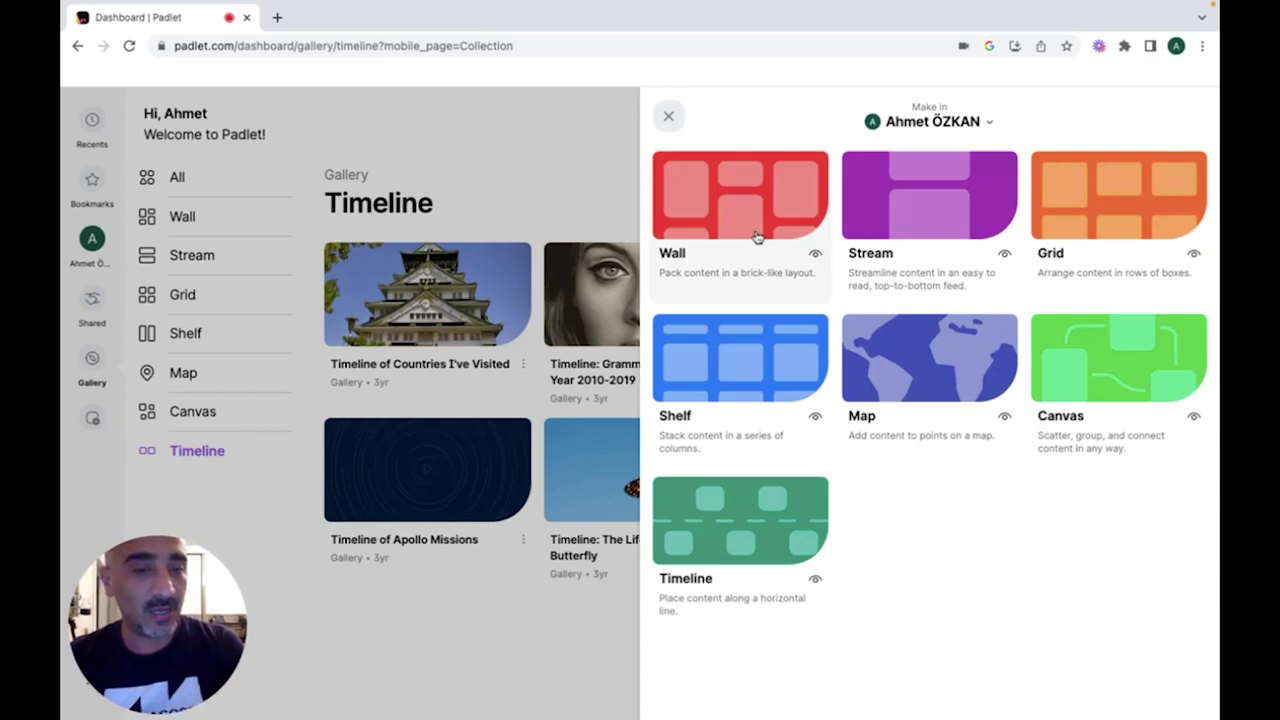
click(737, 224)
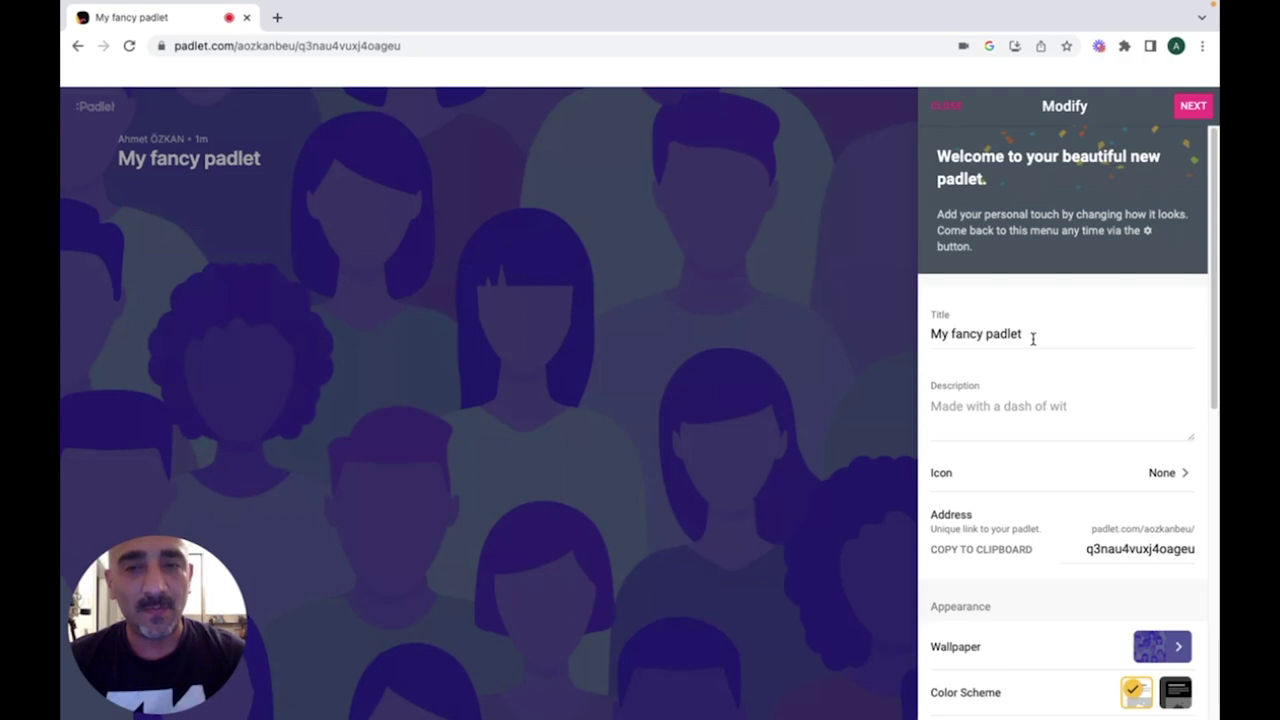
drag(1029, 337, 935, 338)
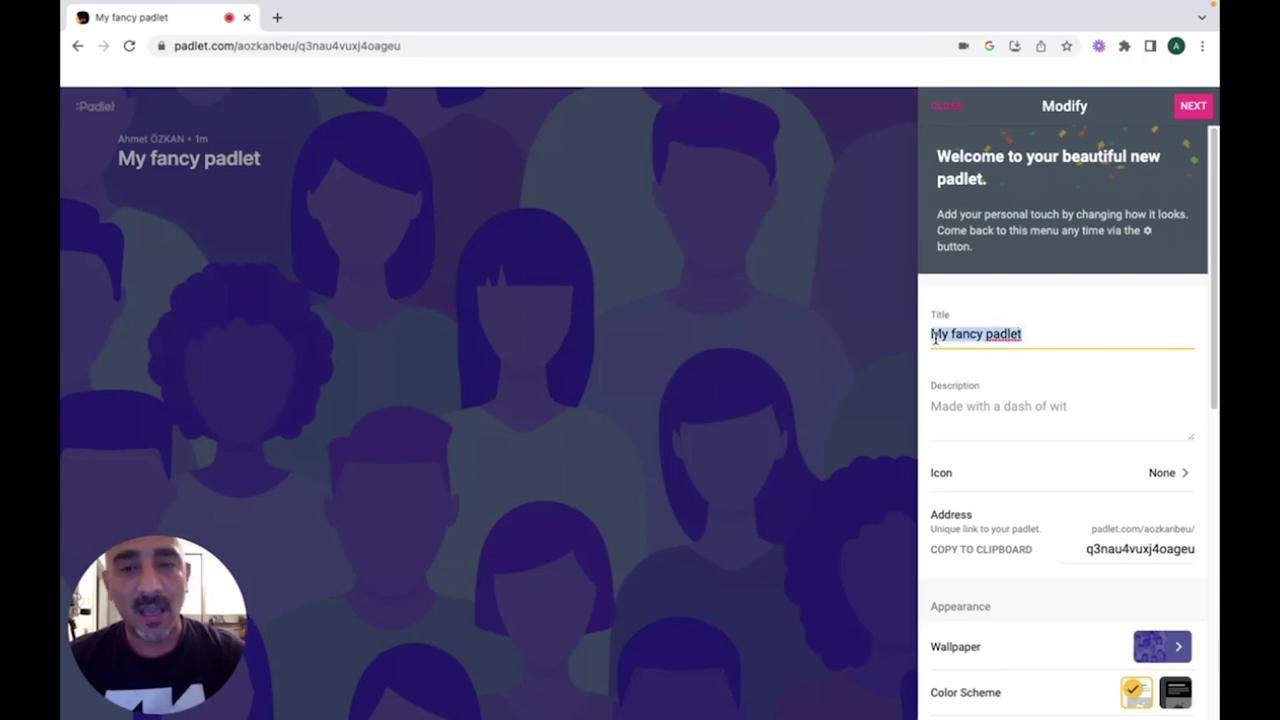
text(Sport)
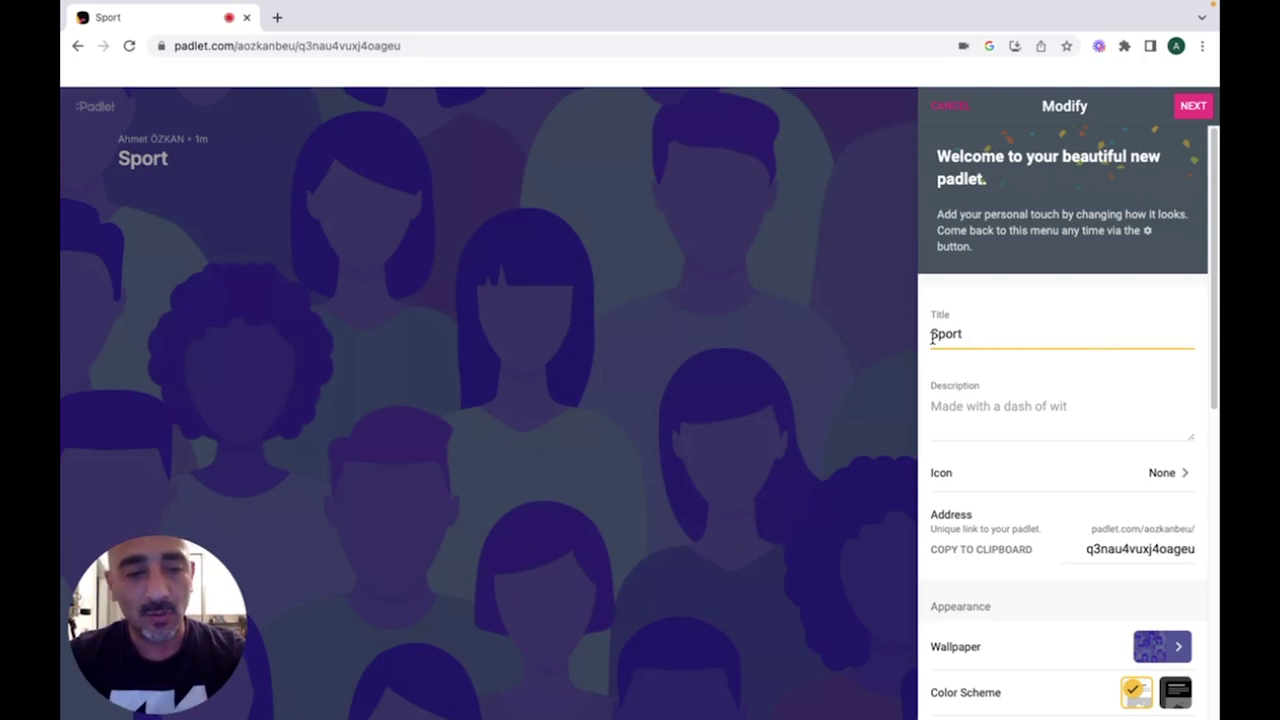
text(s!)
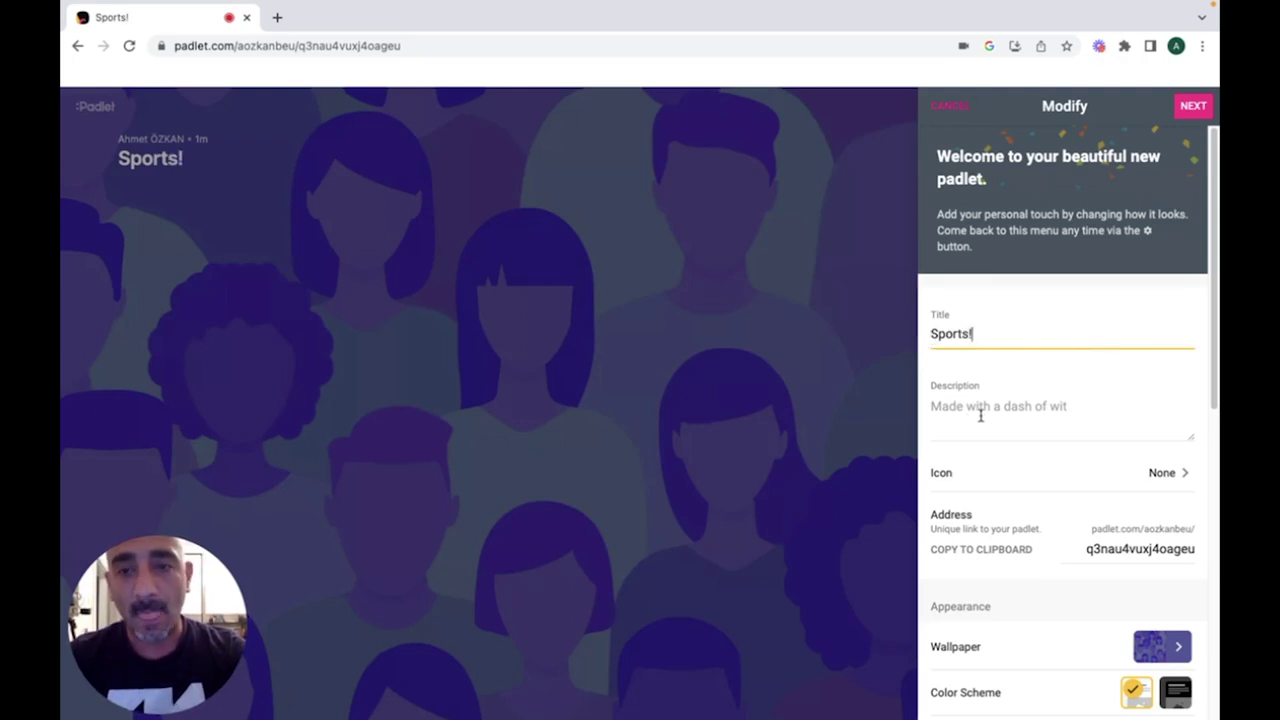
Step: Enter "What is your favourite sport?" as the padlet's description
click(984, 438)
text(W)
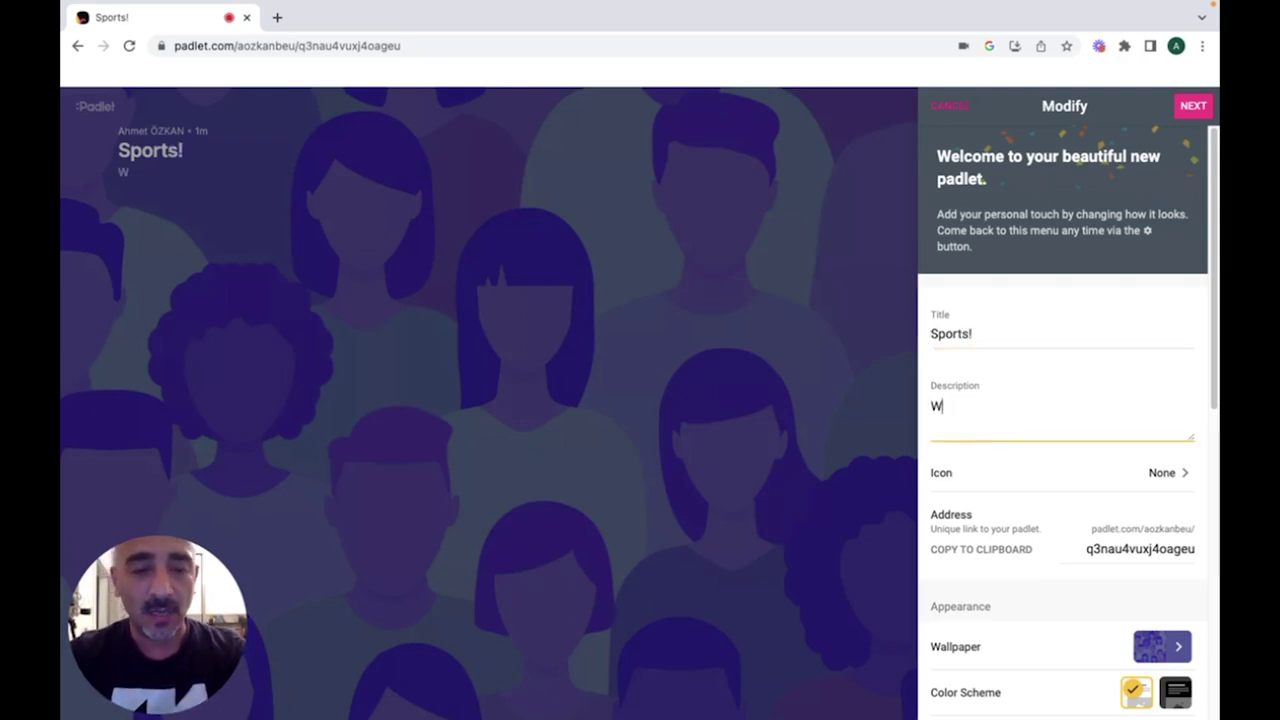
text(hat is )
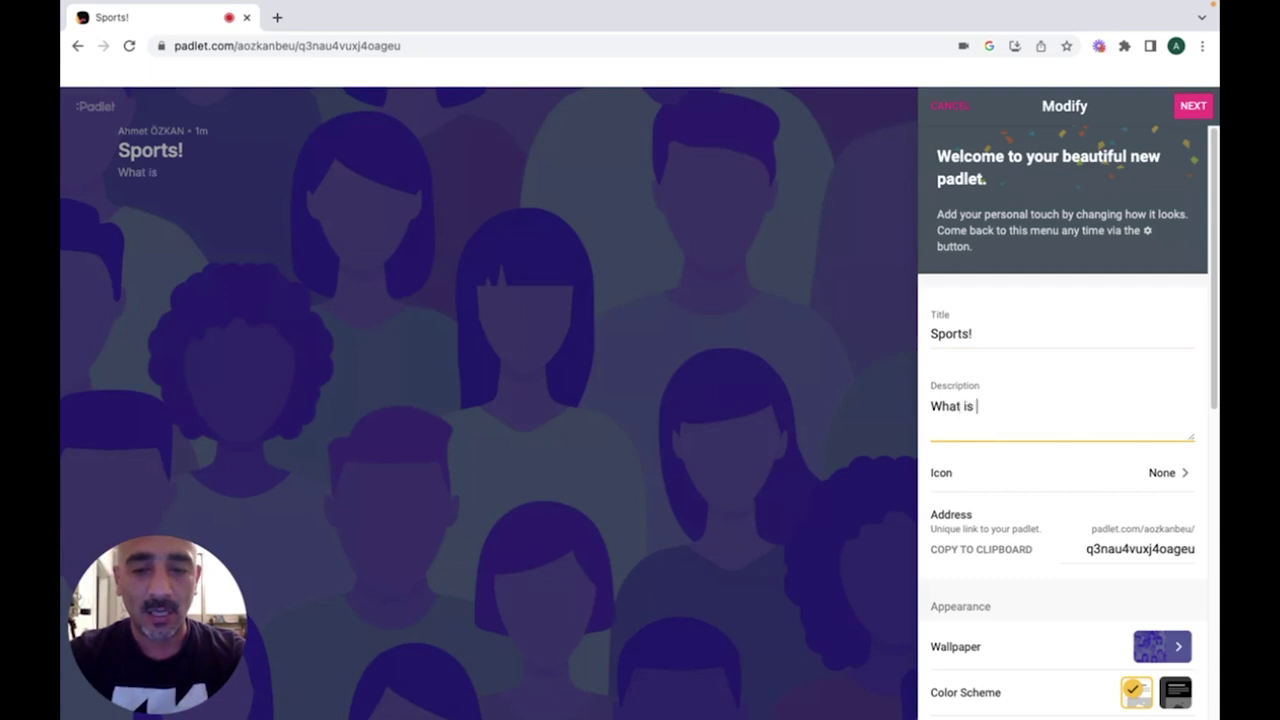
text(your favour favo)
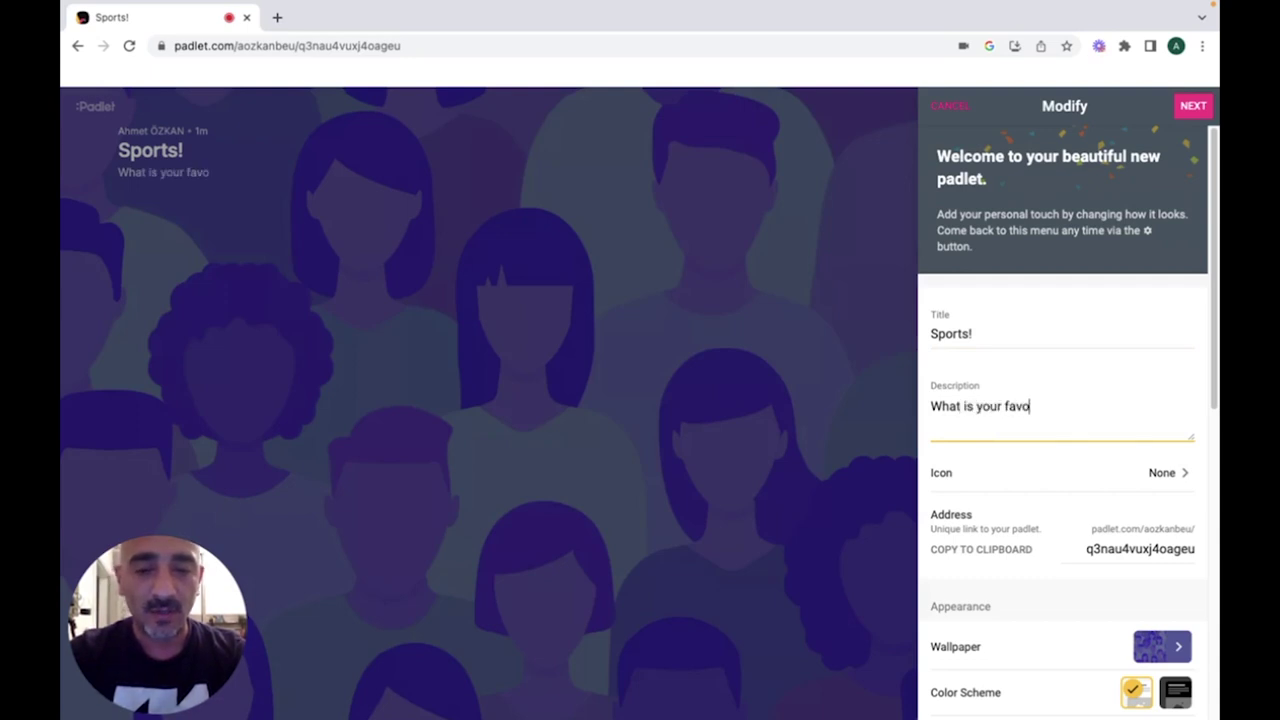
text(rite spi)
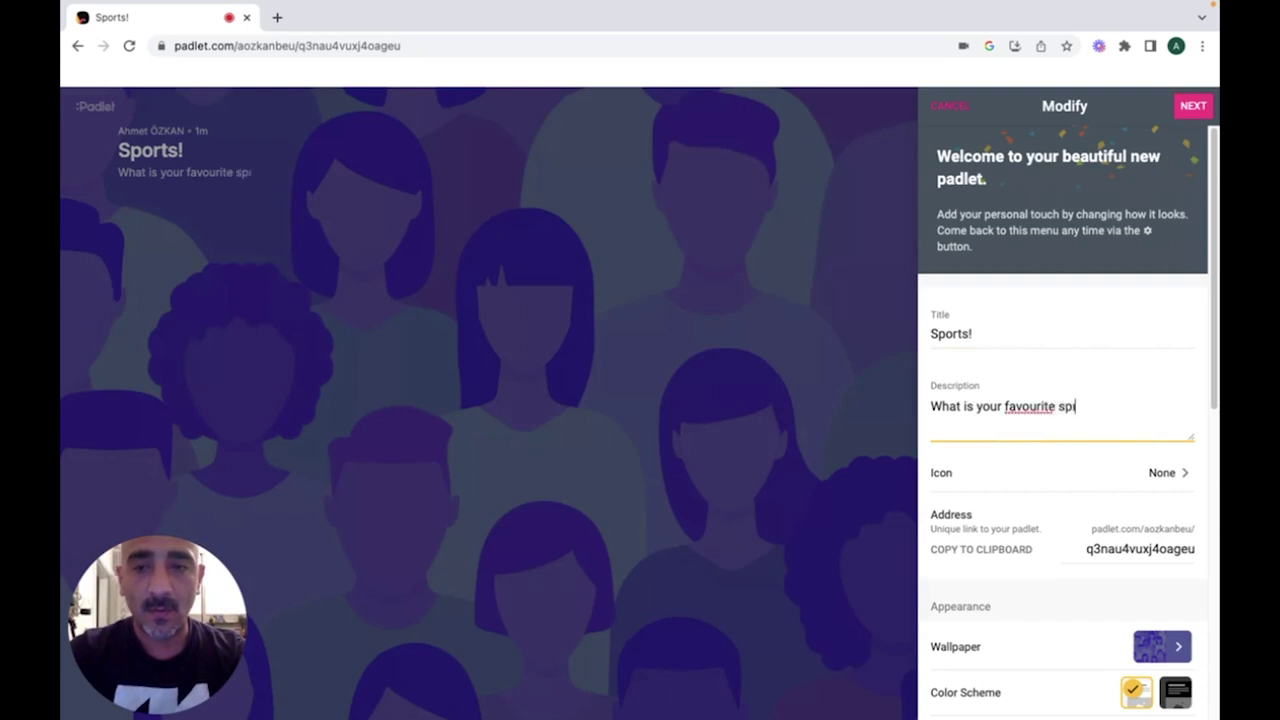
key(BackSpace)
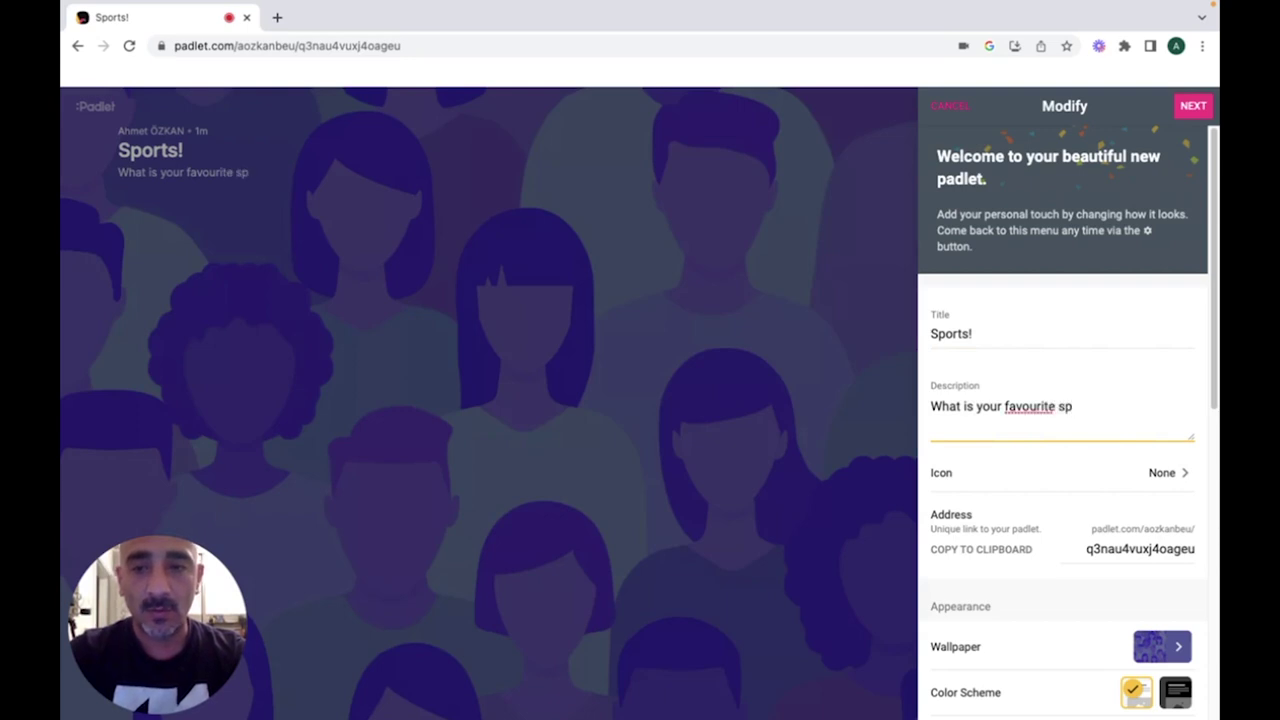
text(ort?)
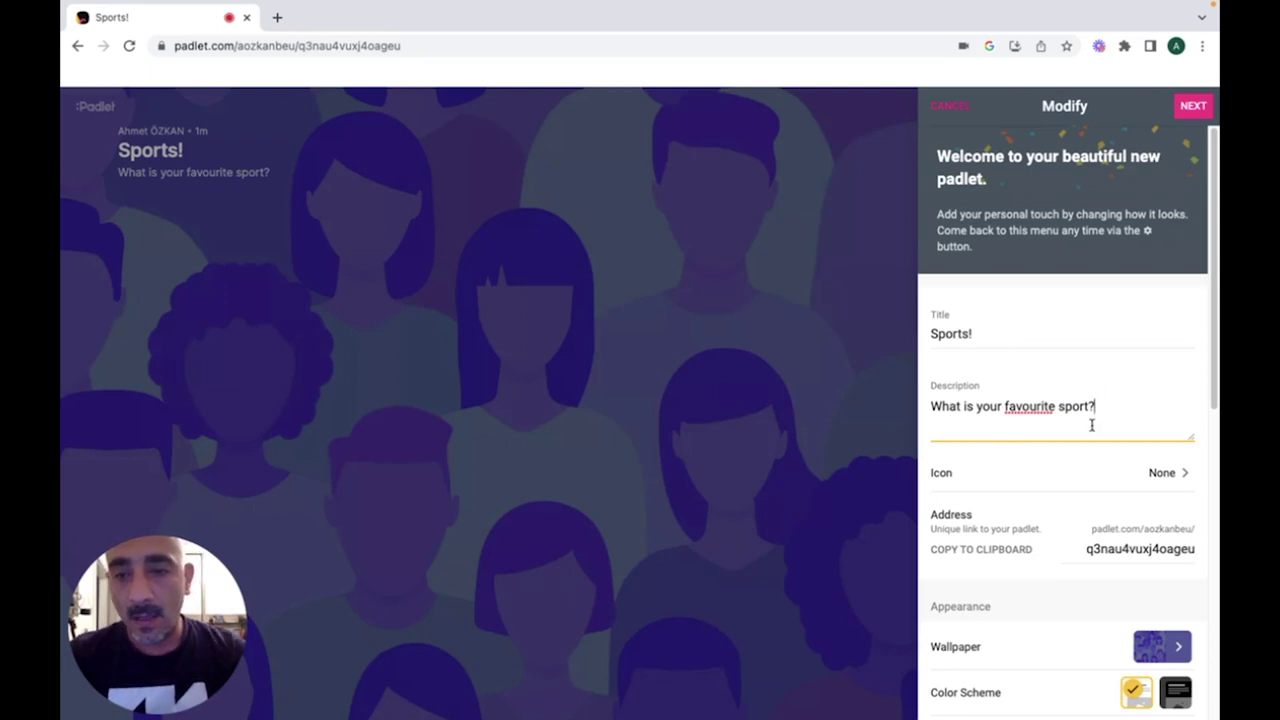
Step: Give the padlet the soccer ball emoji from the Activity category as its icon and replace the ending of its address with "sport"
click(1080, 484)
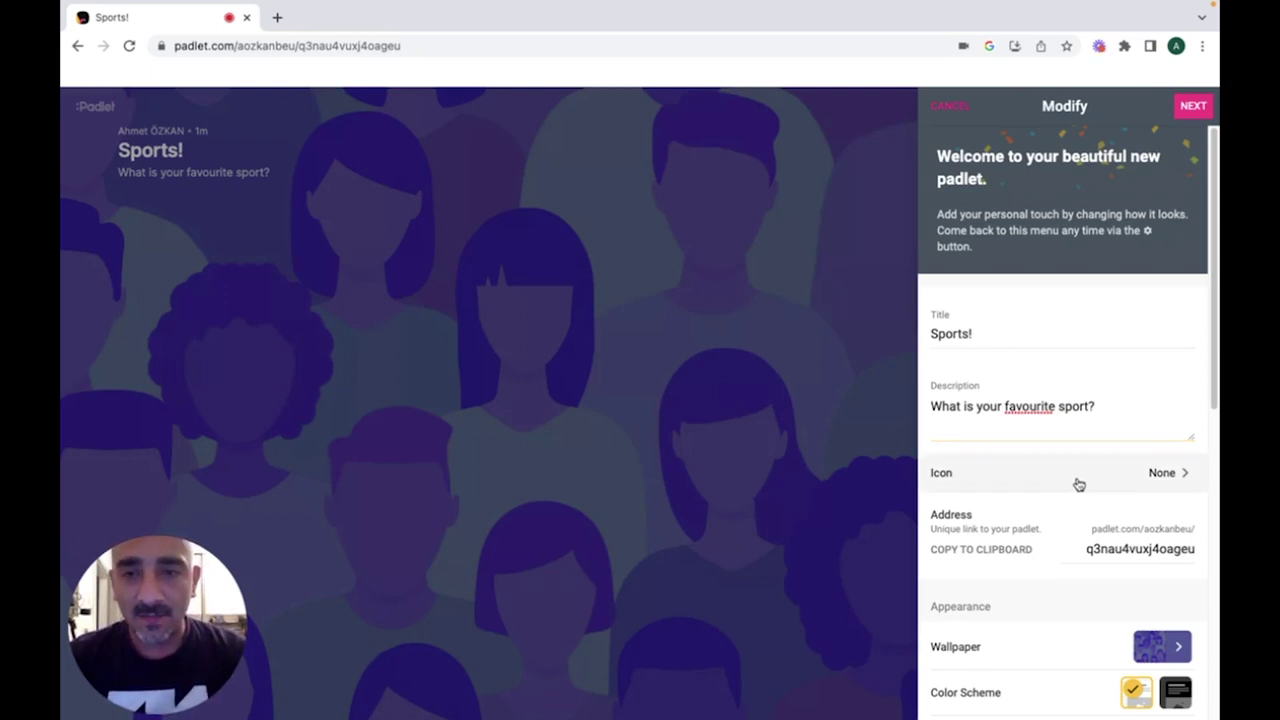
click(1079, 484)
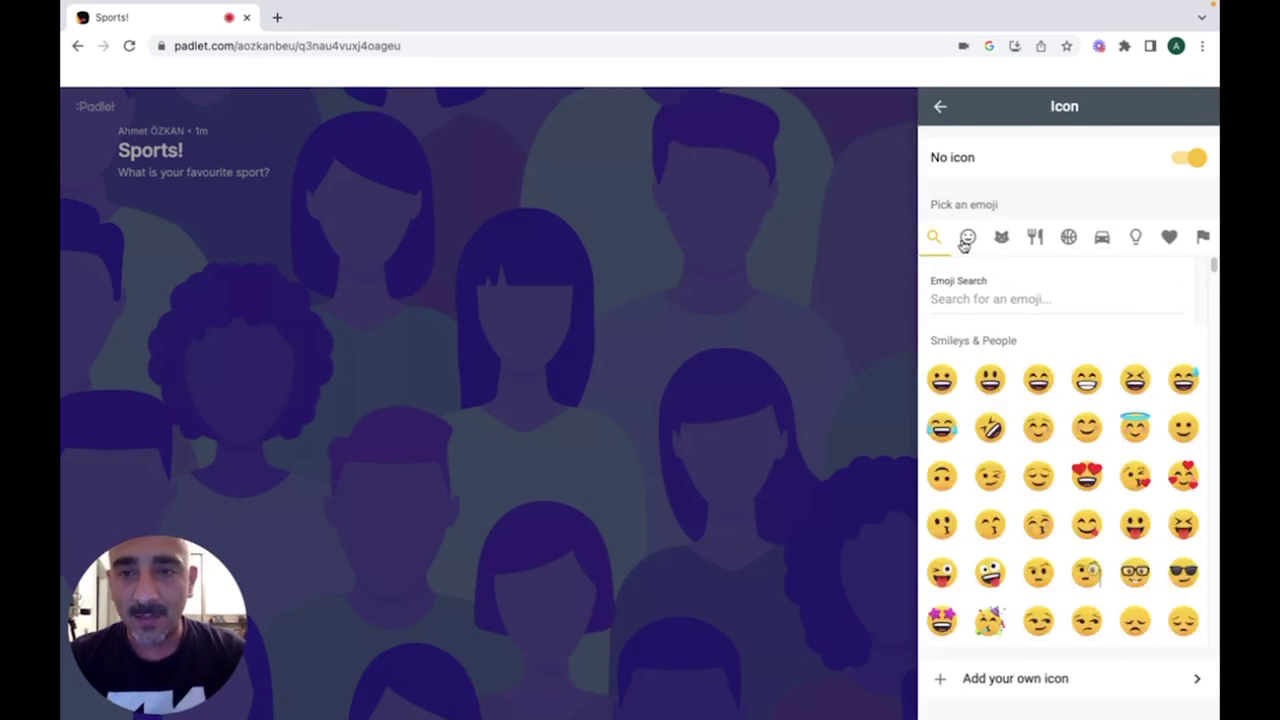
click(1066, 245)
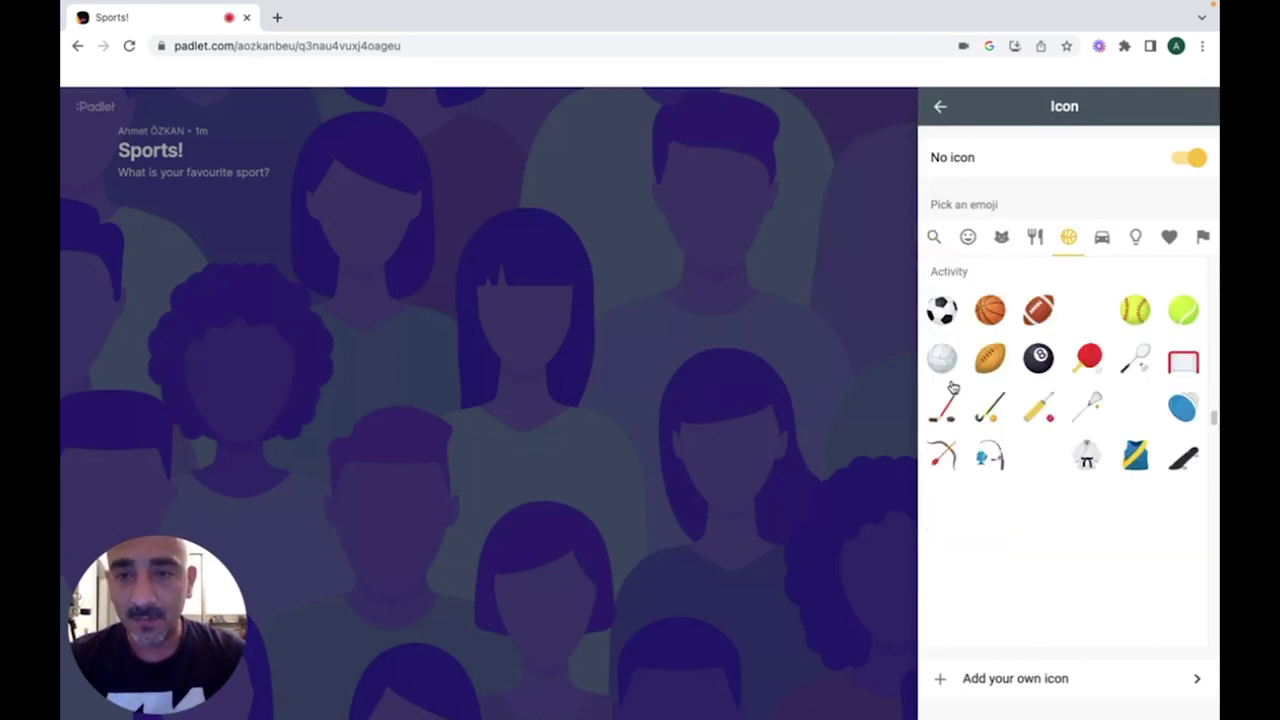
click(948, 318)
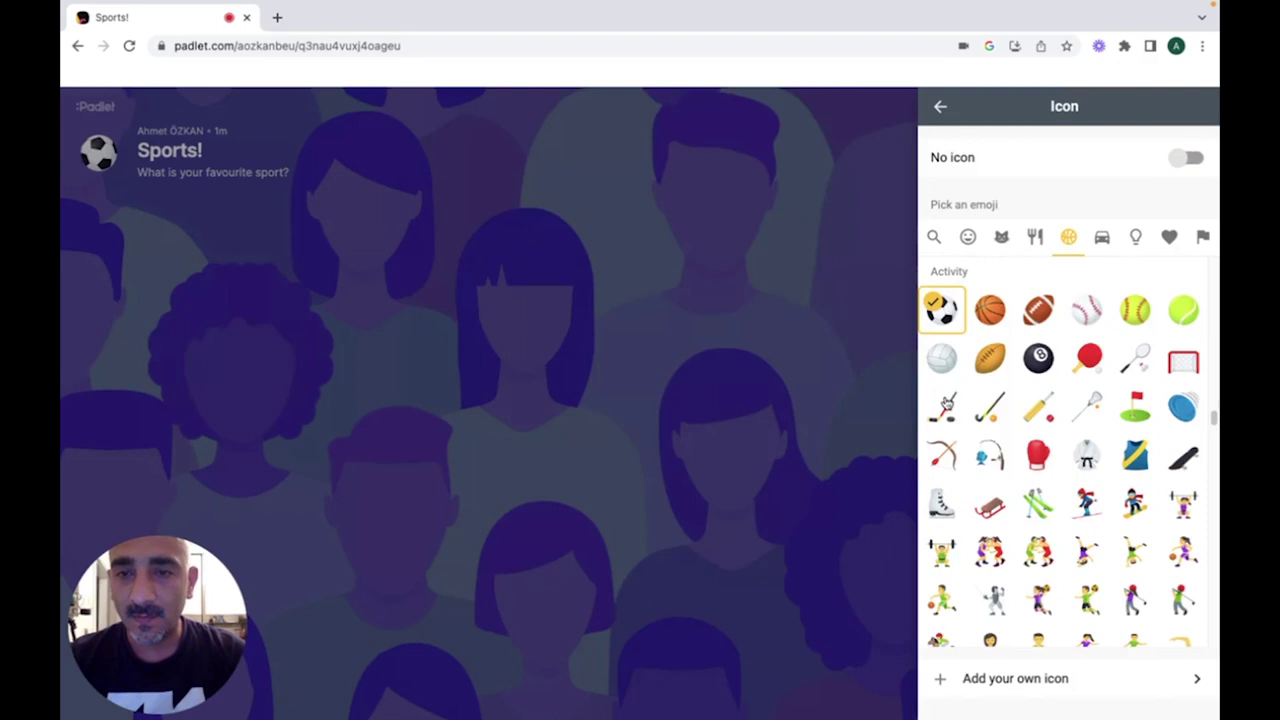
click(941, 110)
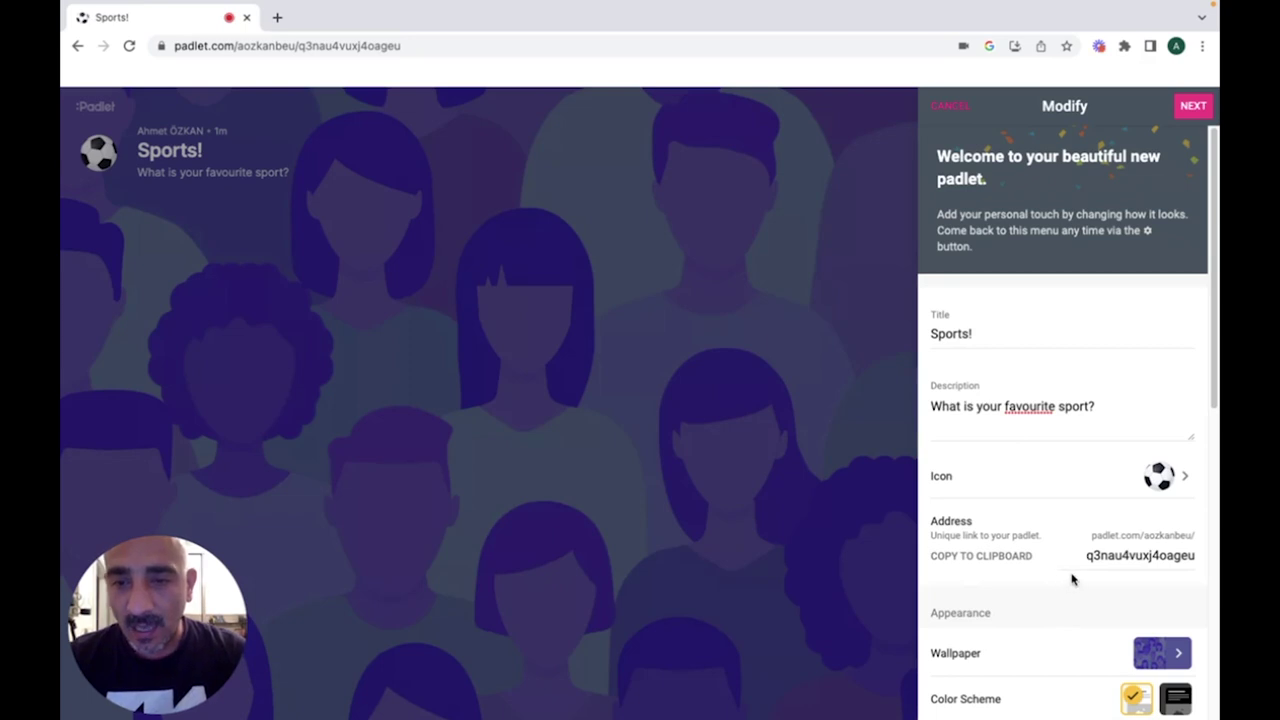
double_click(1141, 557)
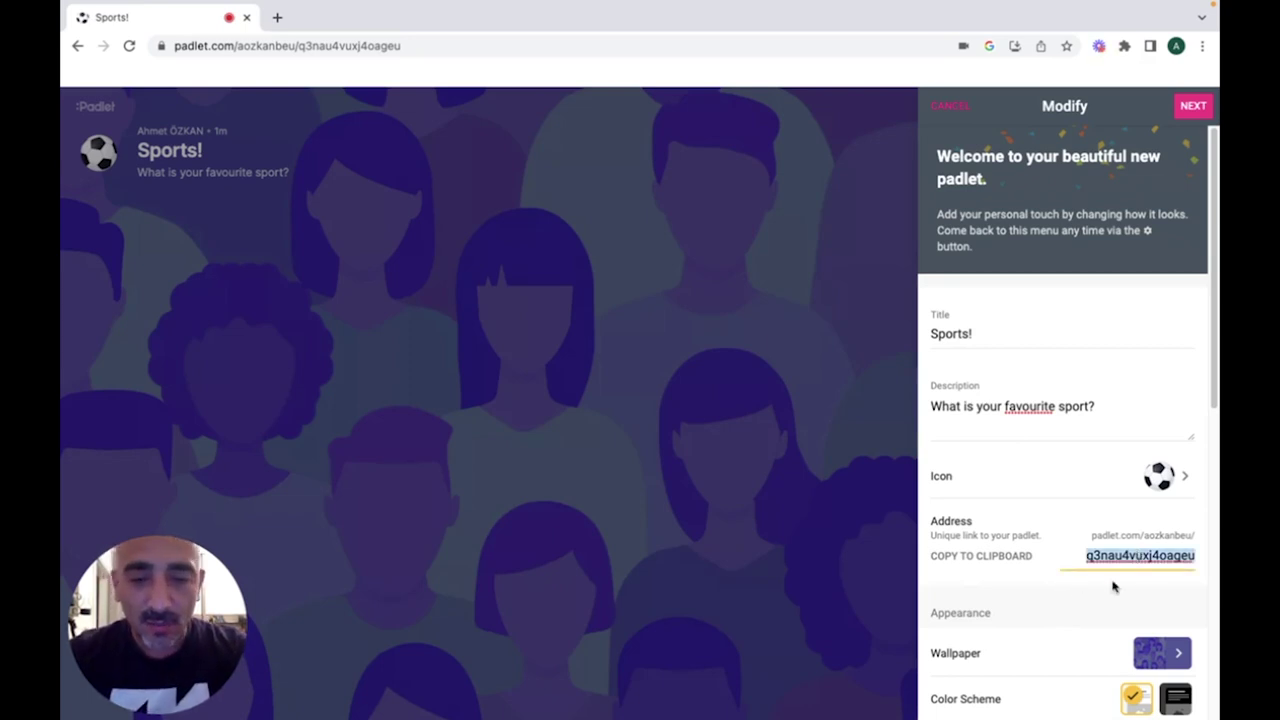
text(sport)
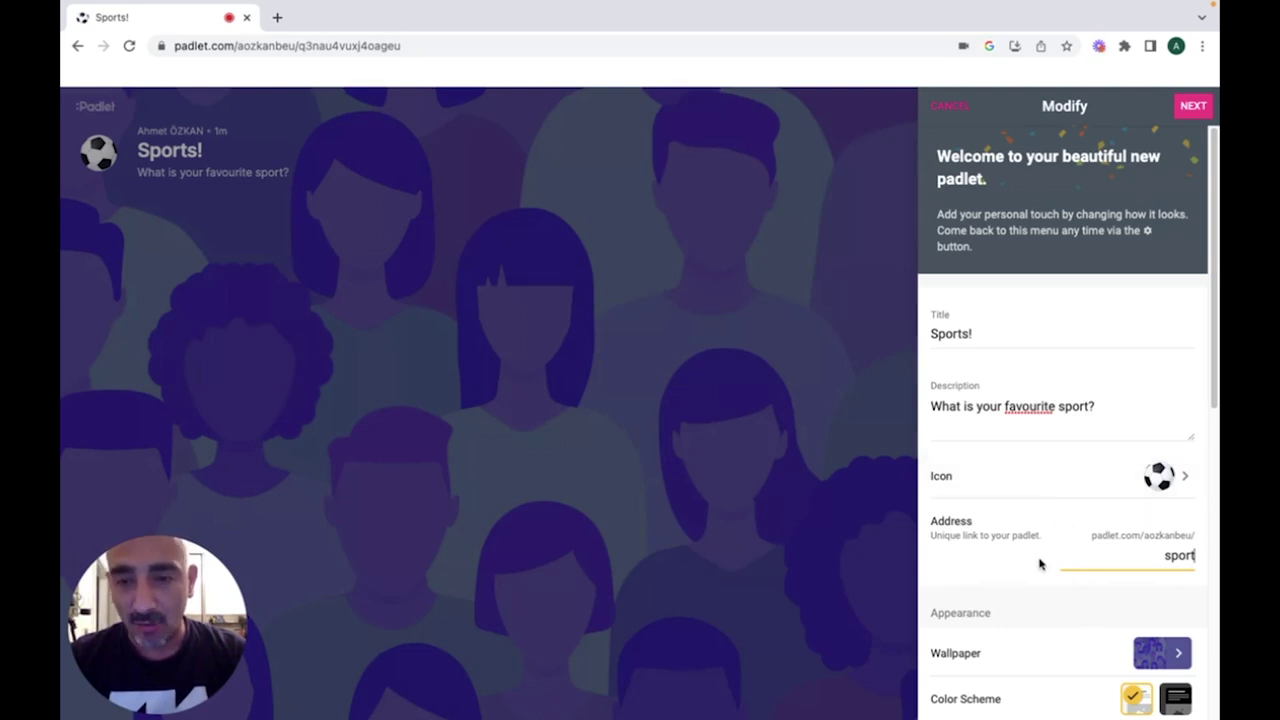
Step: Look through the Solid Colors, Gradients, Textures and Patterns, and Pictures wallpaper collections for the padlet
drag(1216, 392, 1216, 508)
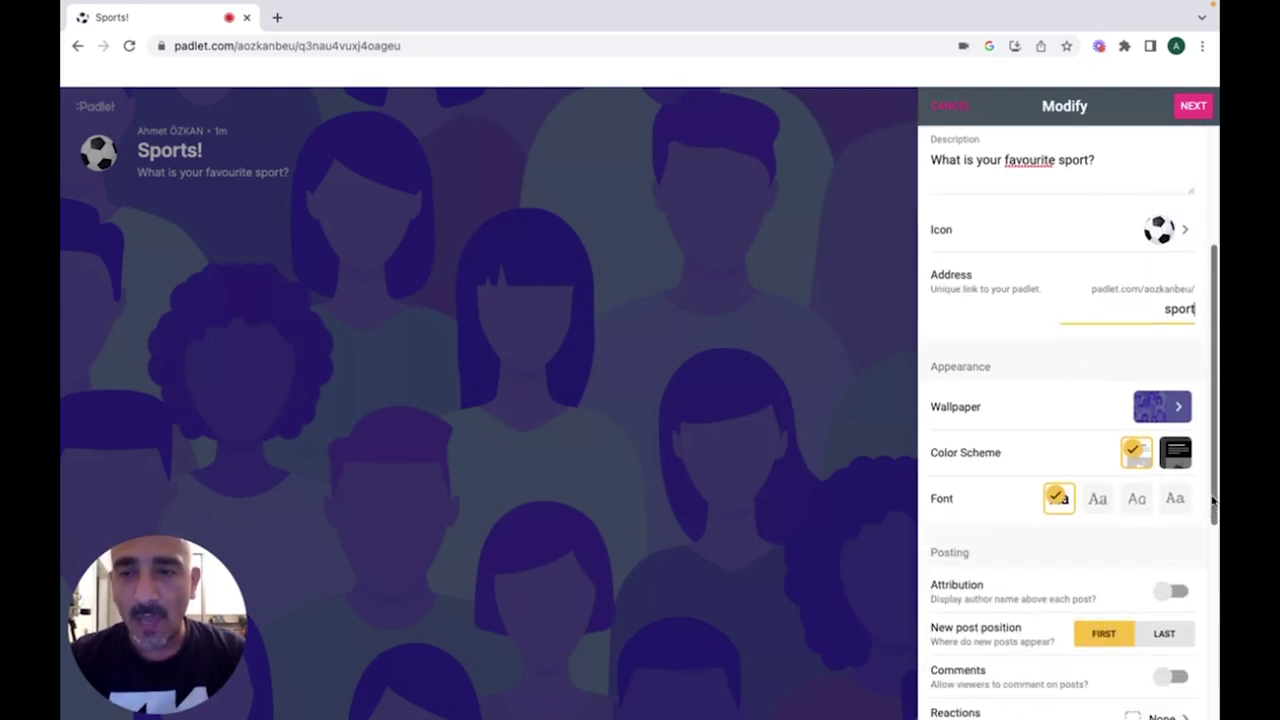
click(1145, 412)
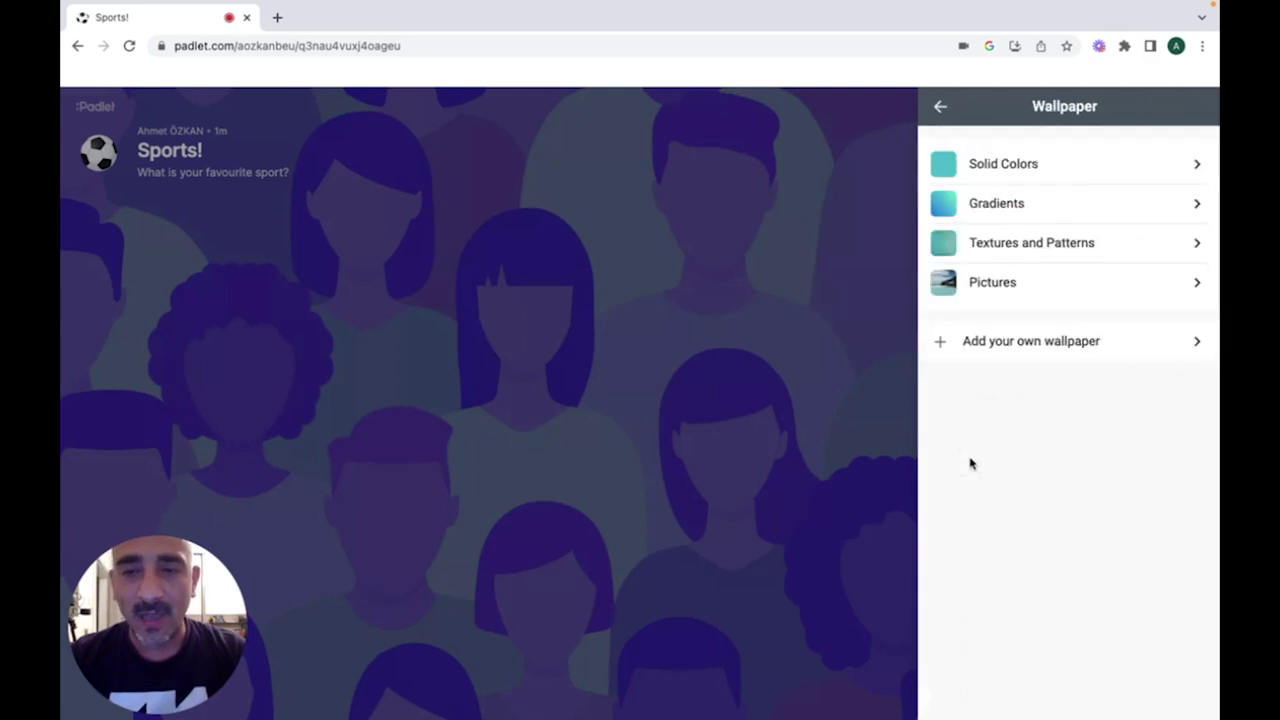
click(1012, 172)
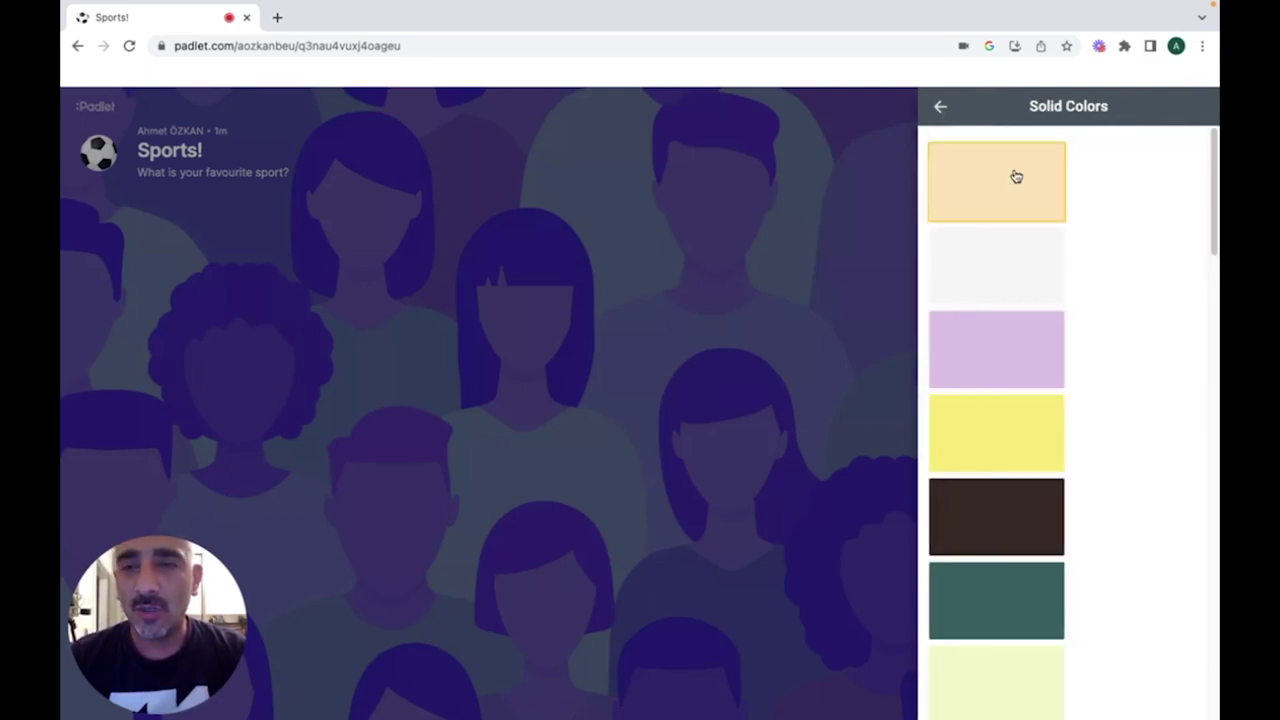
click(940, 106)
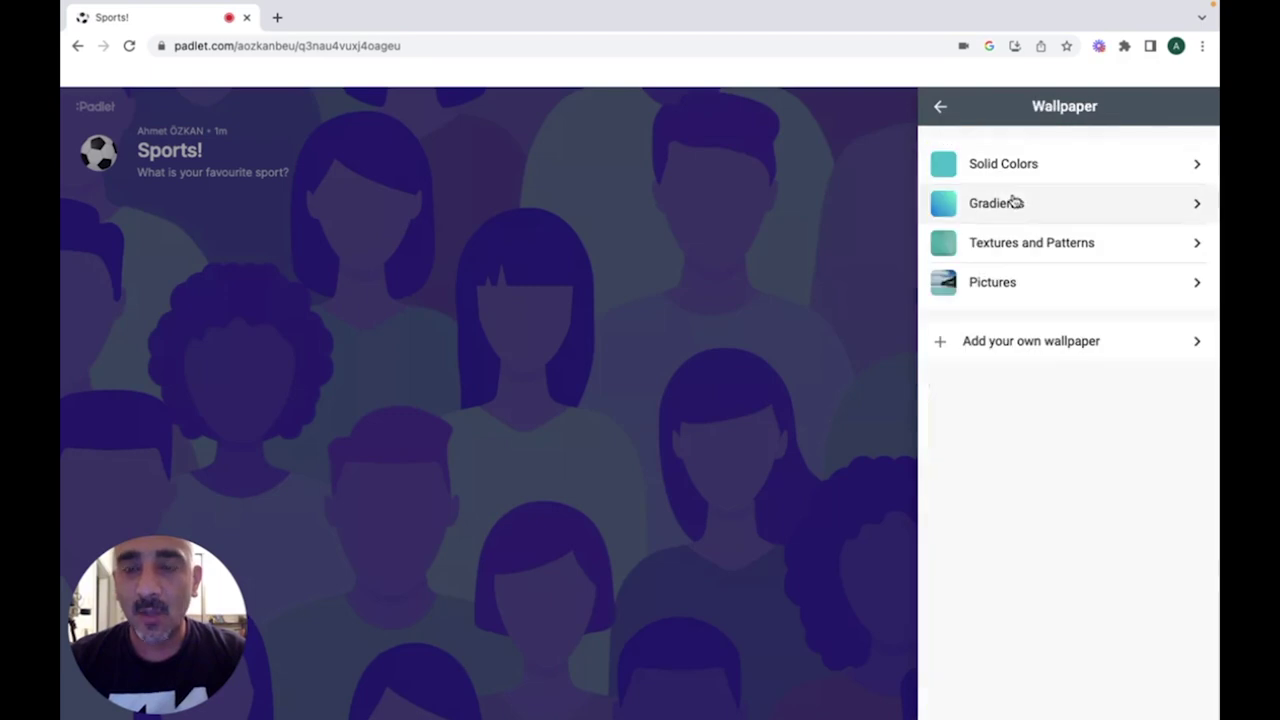
click(1016, 212)
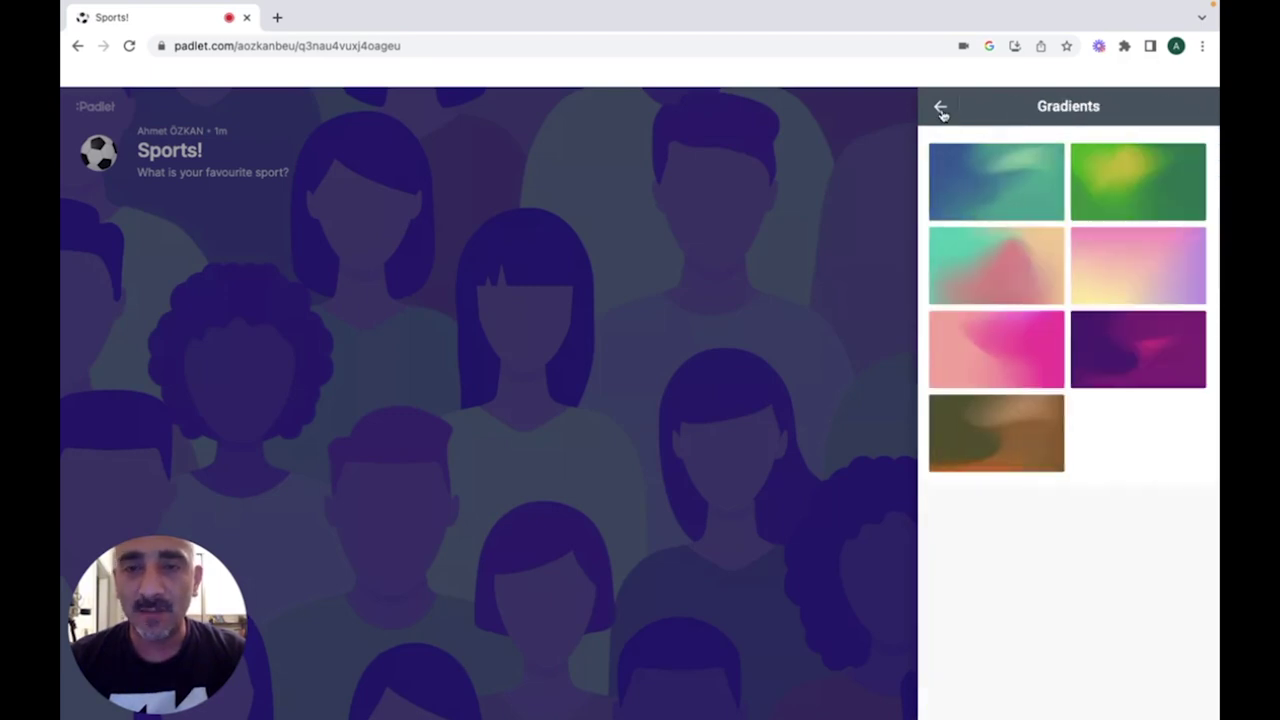
click(941, 108)
click(995, 243)
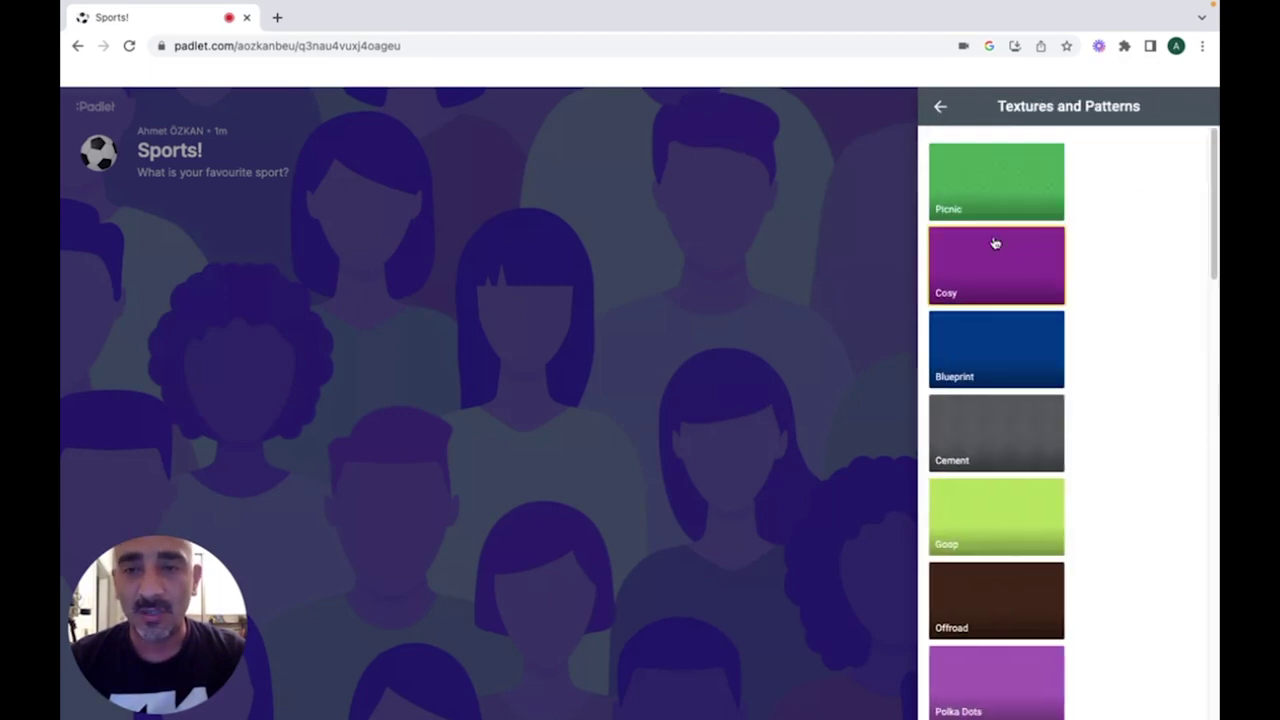
click(941, 110)
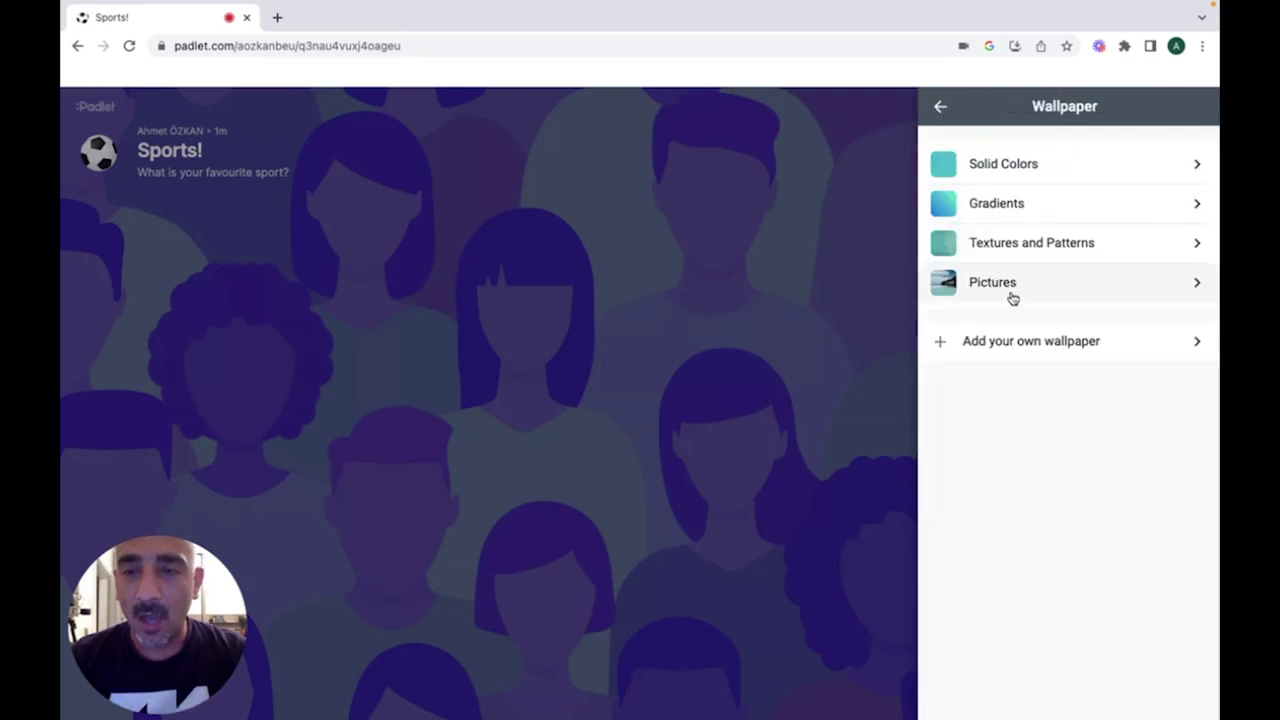
click(1010, 288)
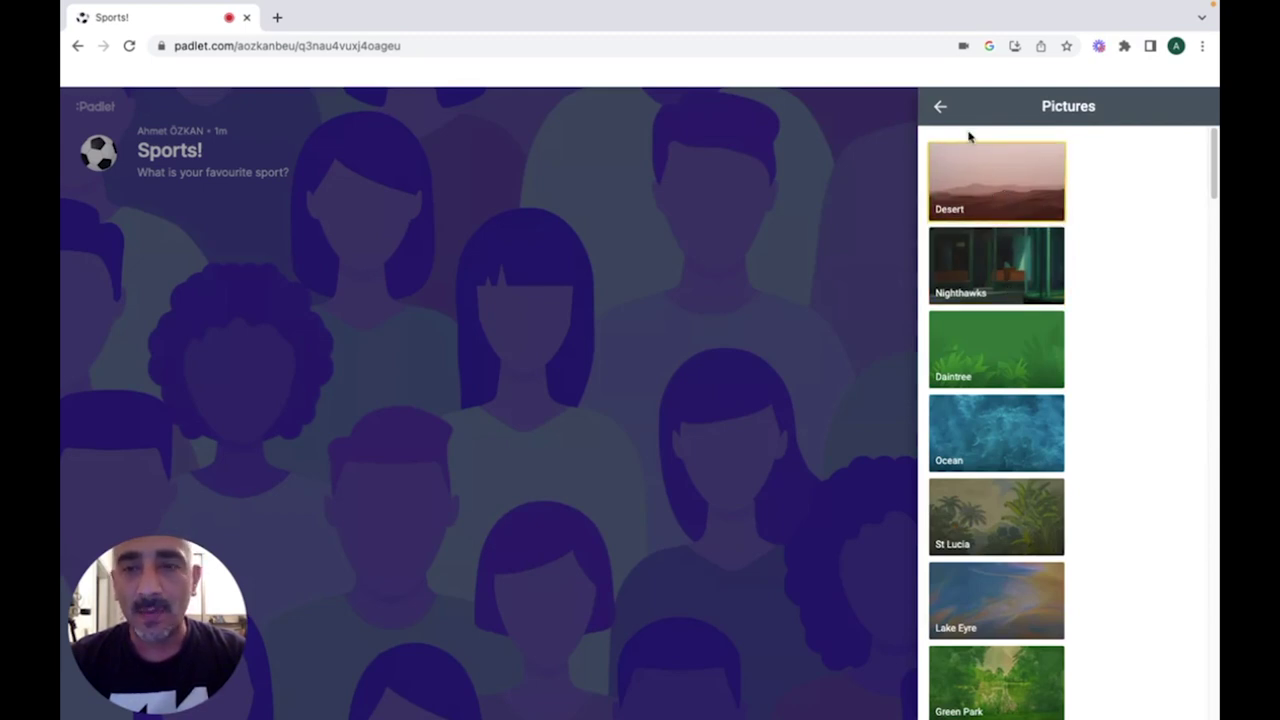
click(941, 107)
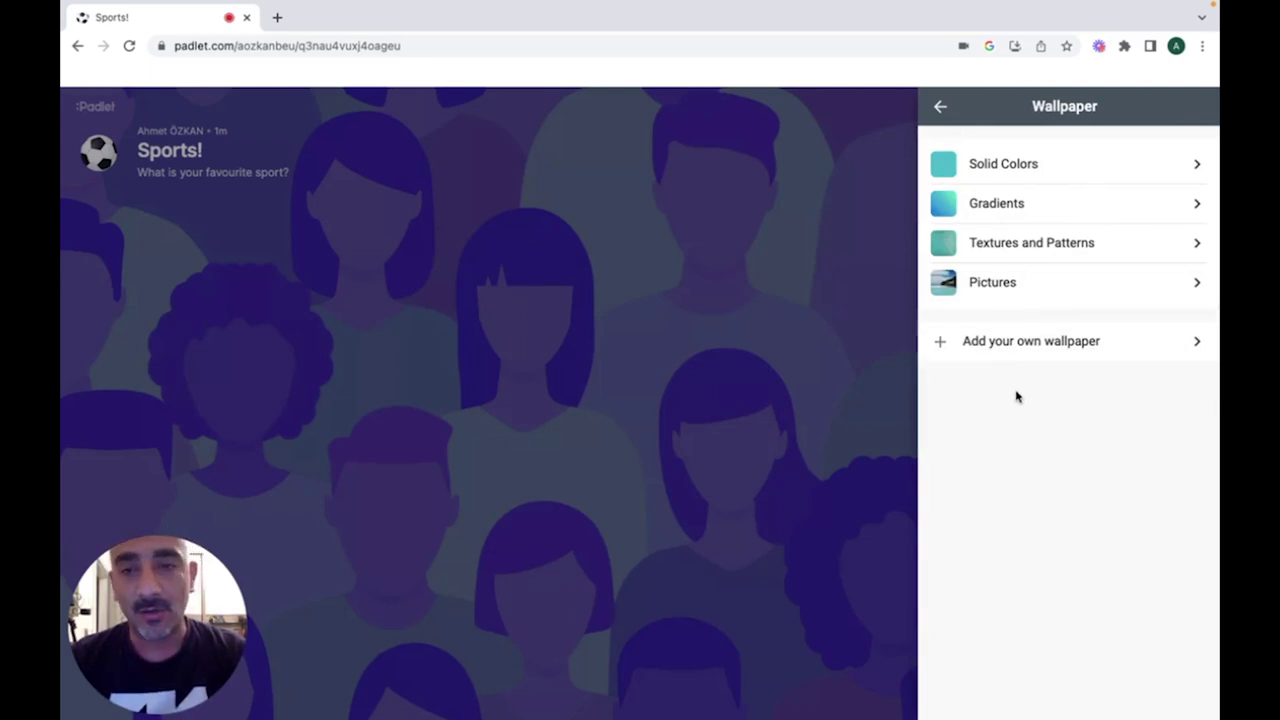
Step: Set the padlet's wallpaper to the Desert picture and return to the main padlet settings
click(1000, 293)
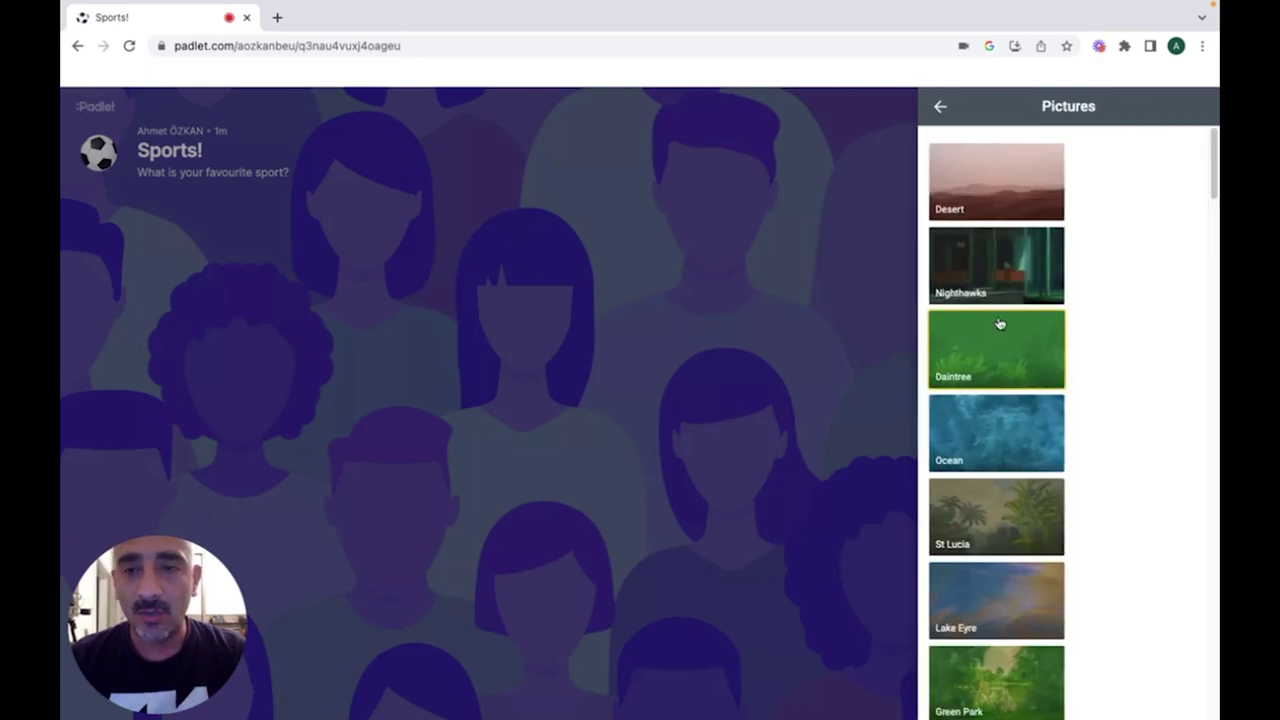
click(997, 190)
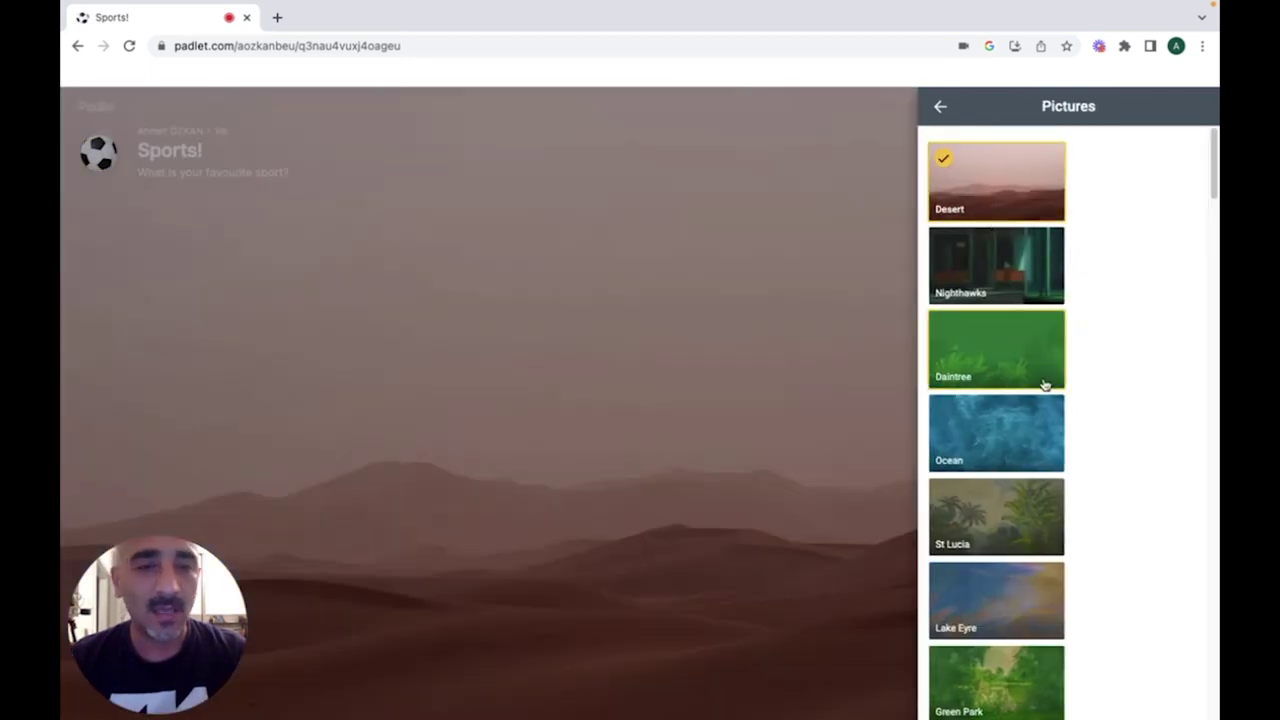
click(939, 108)
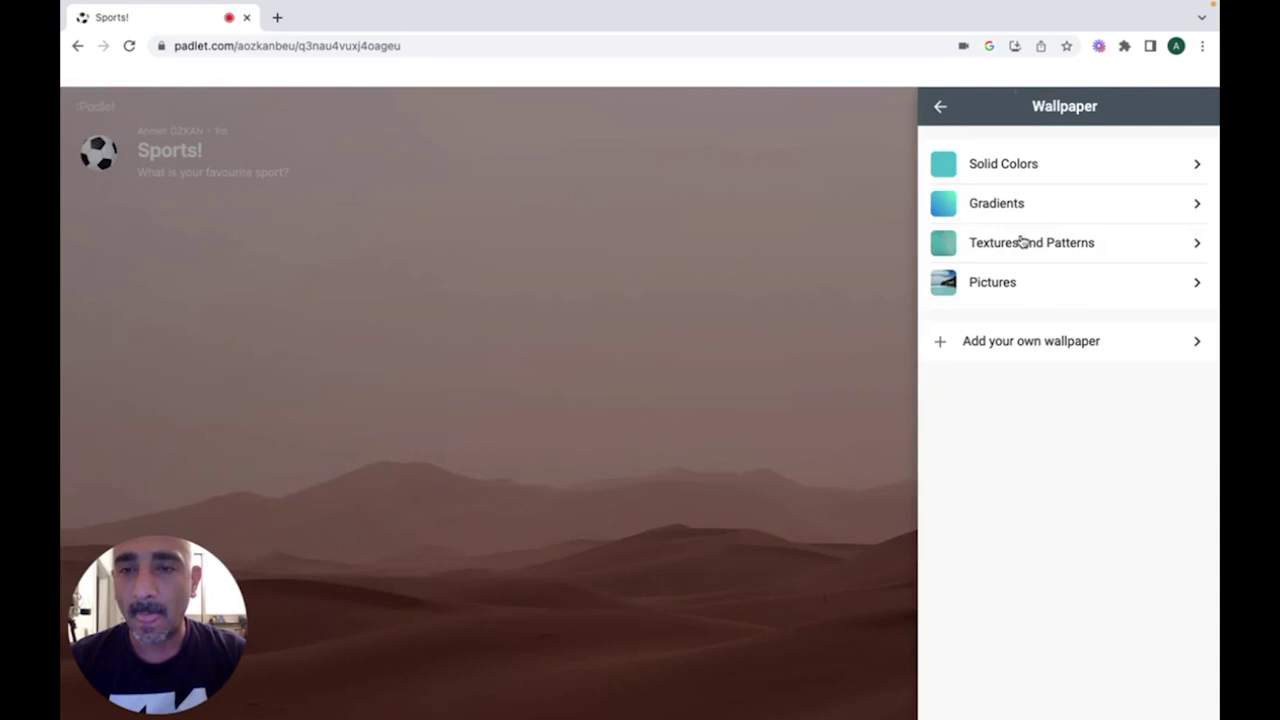
click(940, 107)
Step: Turn on author attribution above each post and allow viewers to comment on posts
scroll(1216, 448, down, 2)
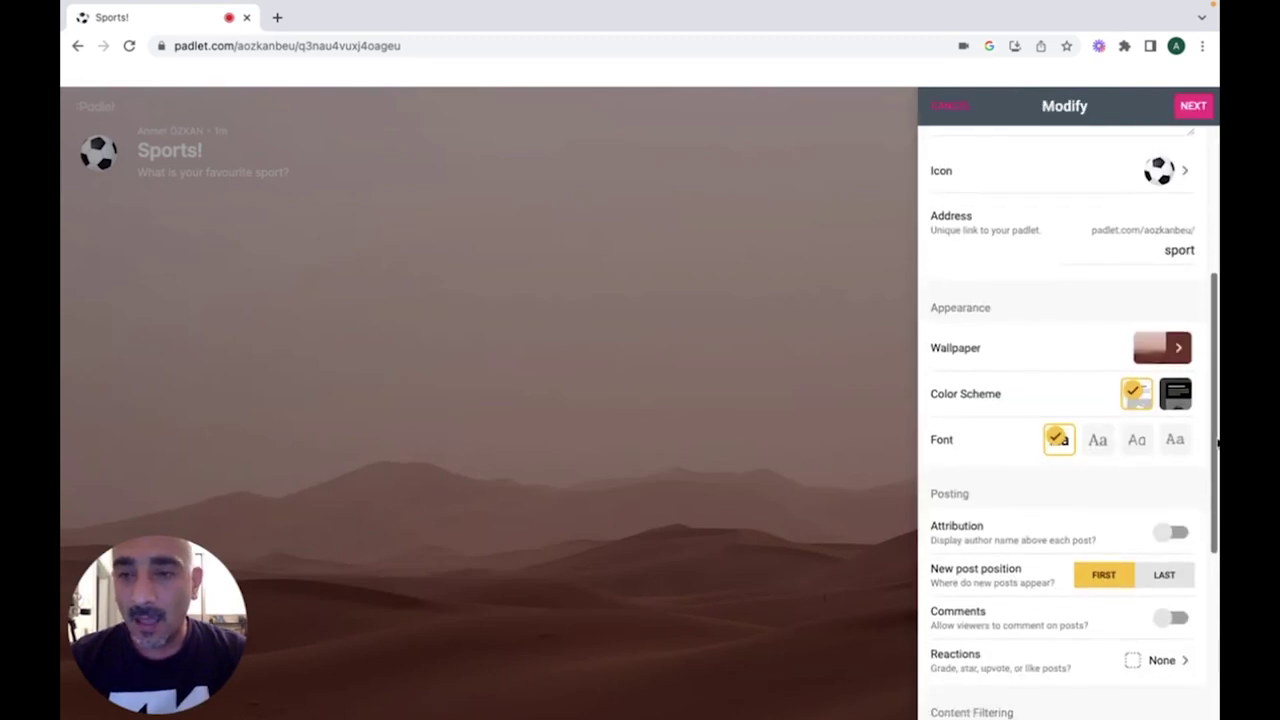
scroll(1216, 448, down, 2)
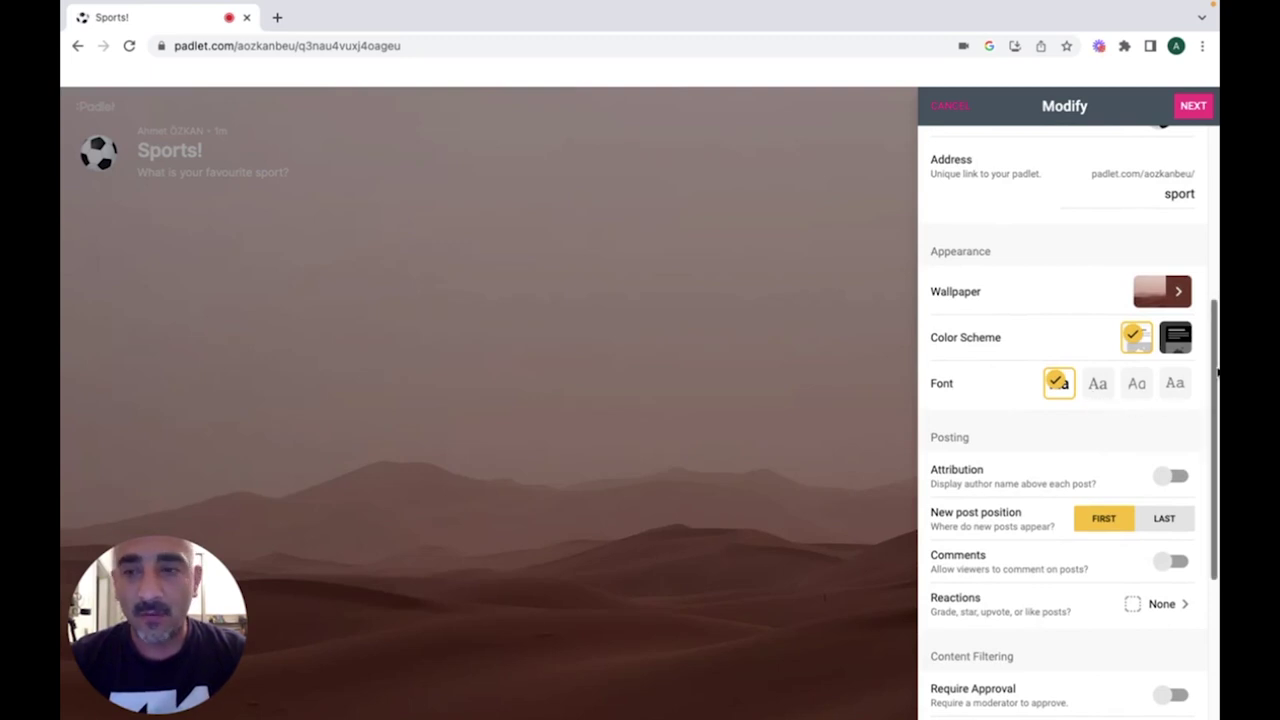
scroll(1216, 440, down, 3)
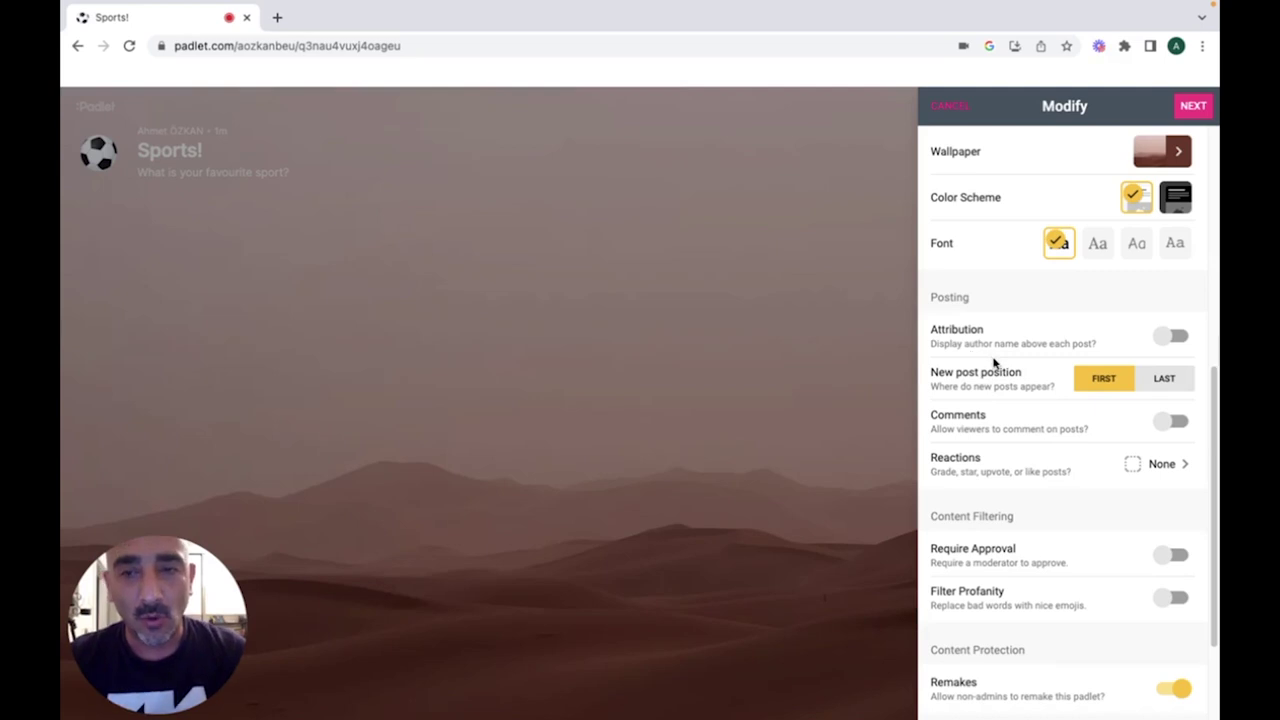
click(1170, 336)
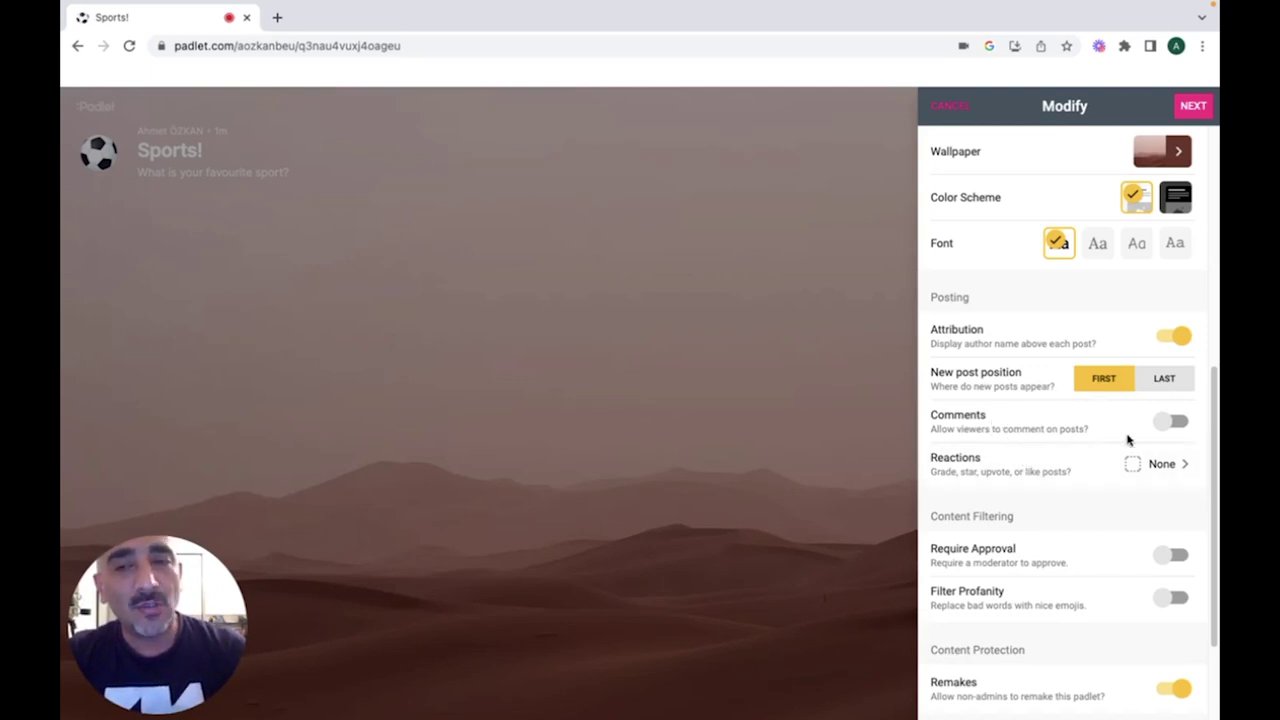
click(1167, 424)
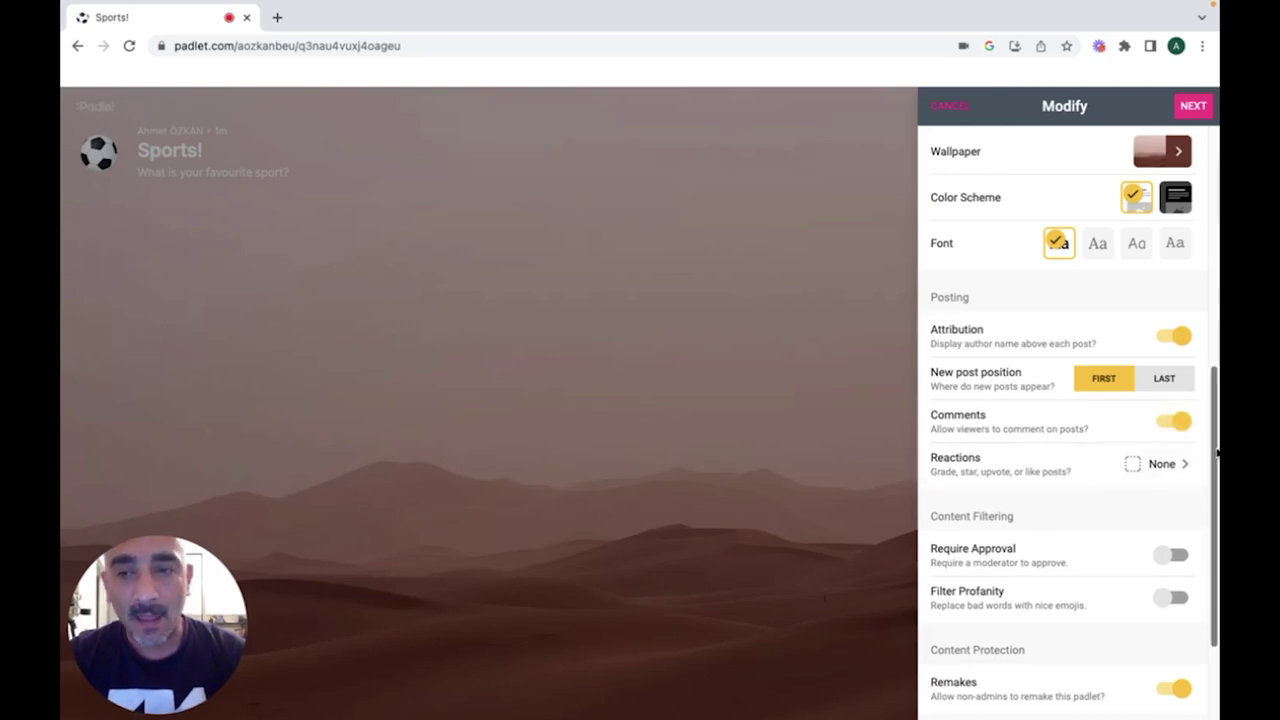
Step: Set the padlet's post reactions to Like after trying the Grade option
scroll(1116, 461, down, 3)
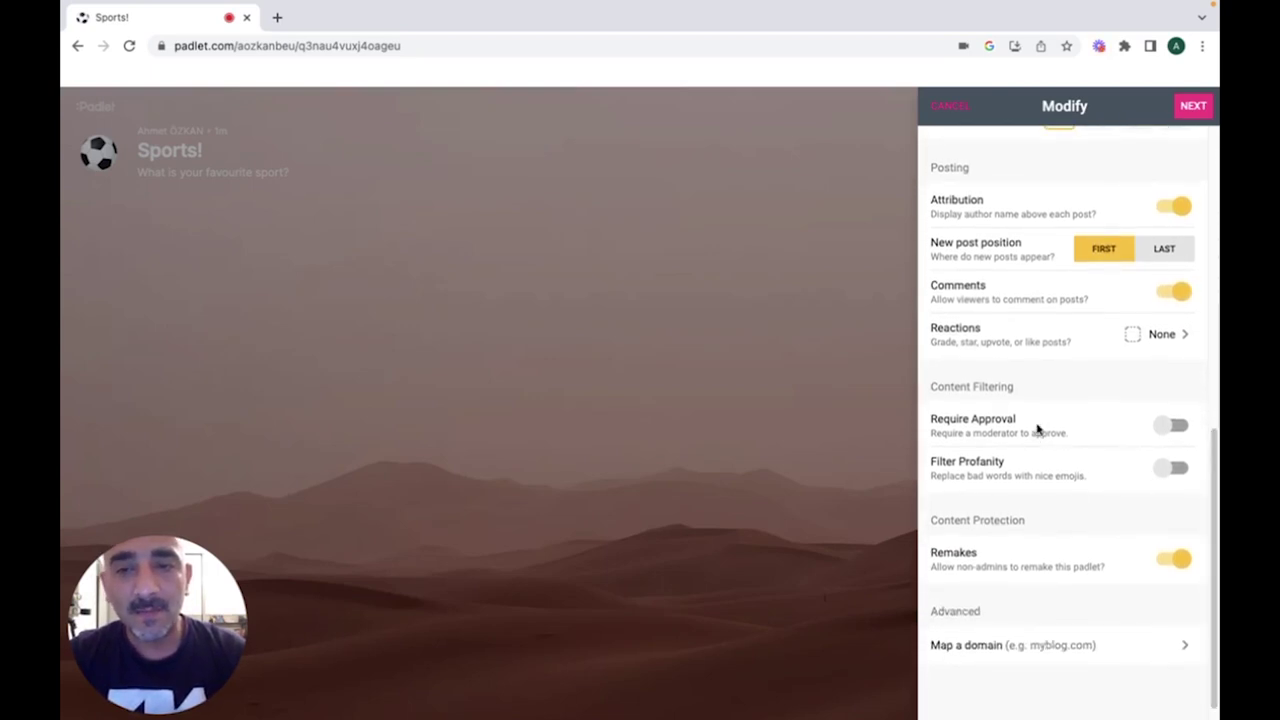
click(962, 346)
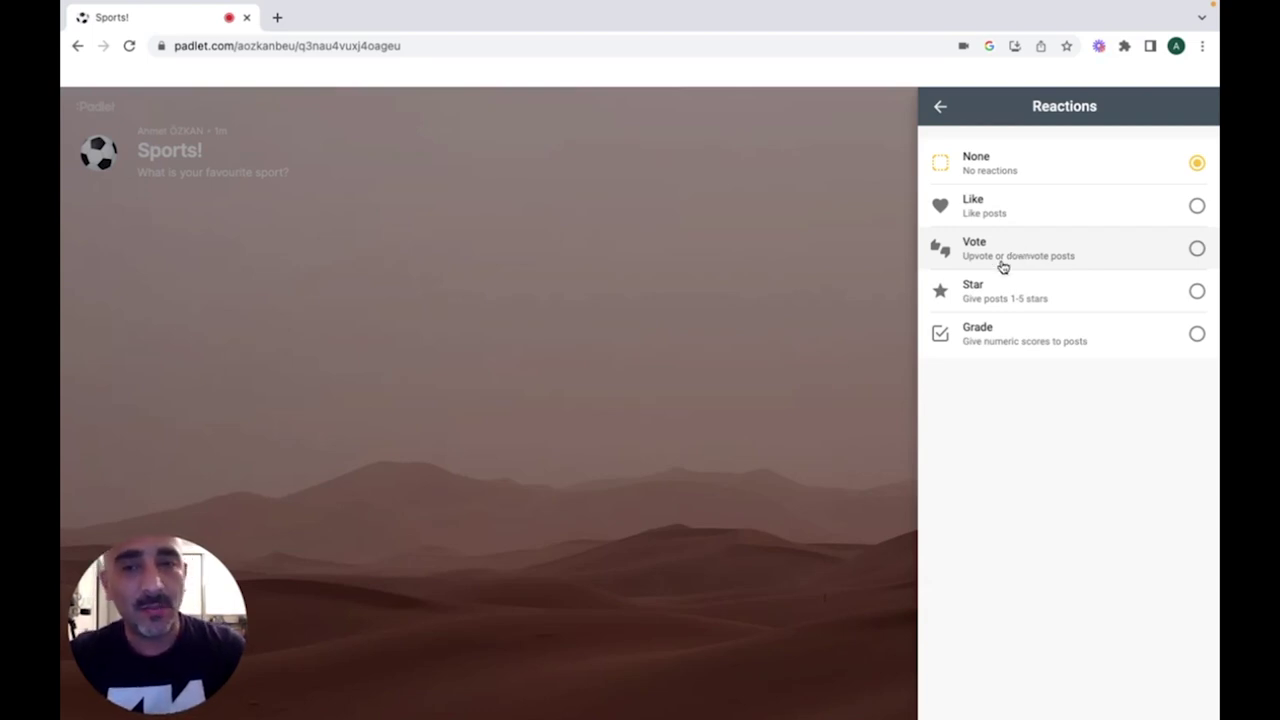
click(1001, 345)
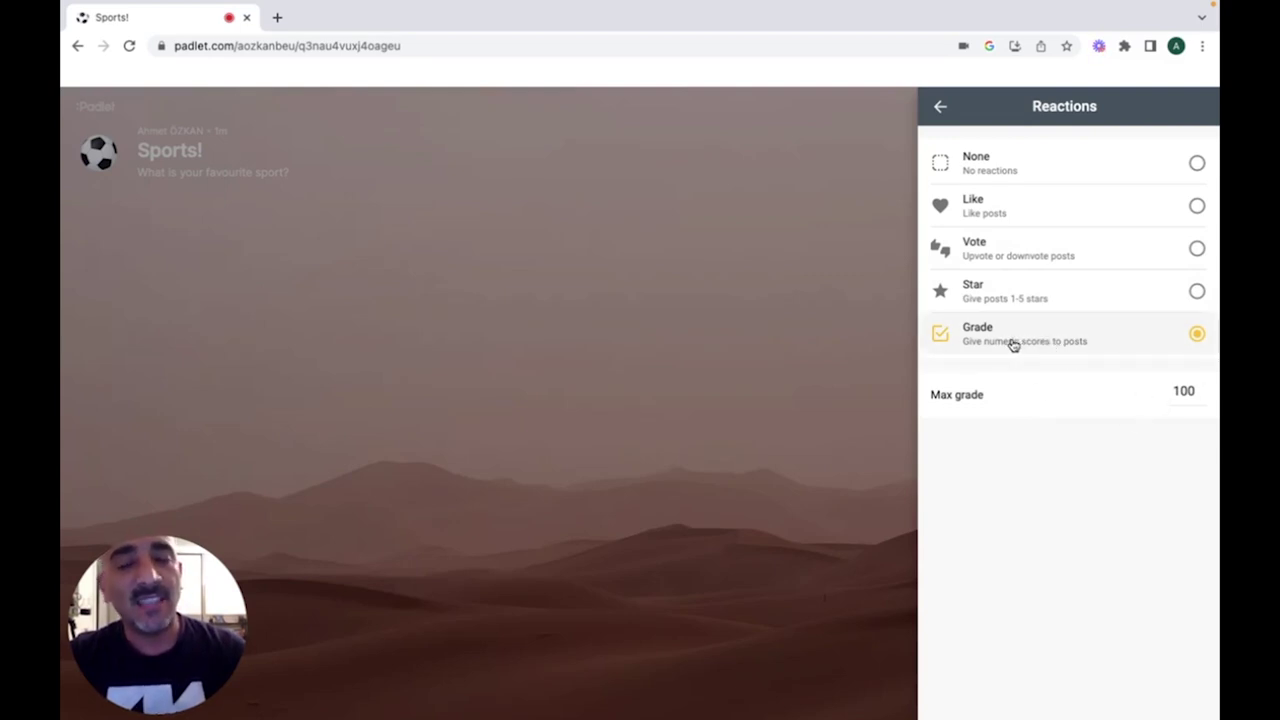
click(988, 209)
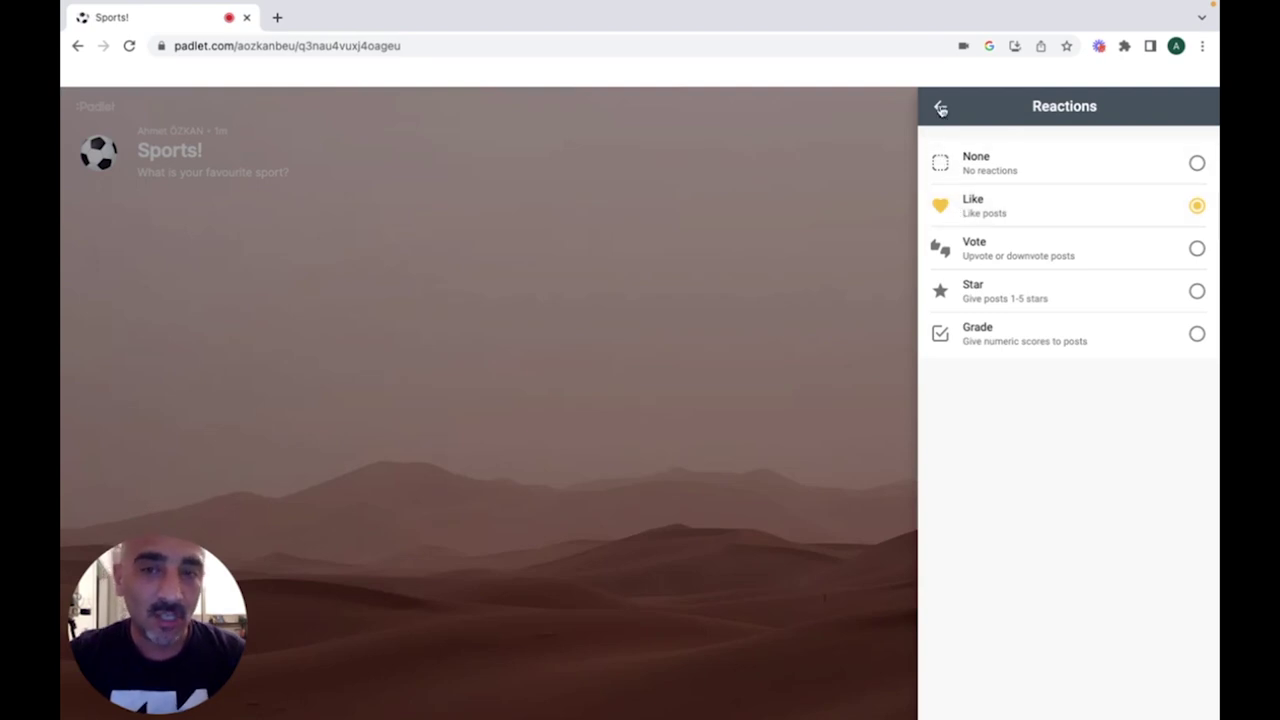
click(940, 108)
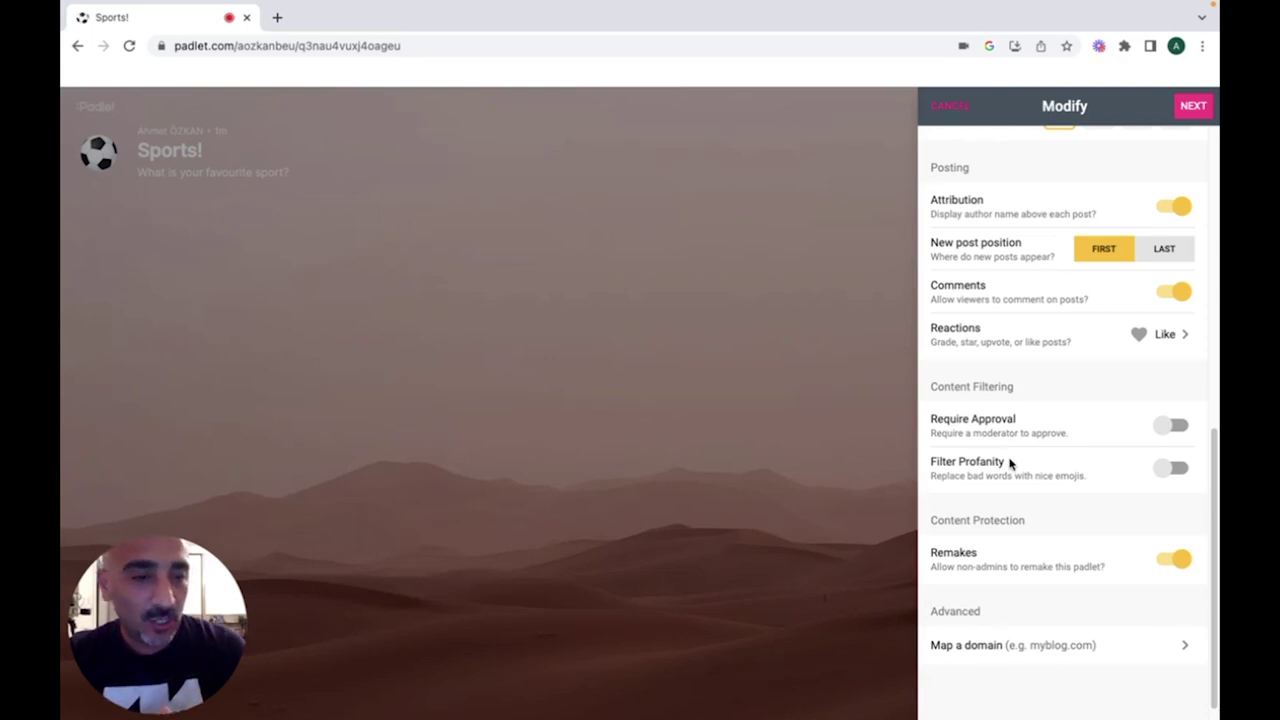
Step: Turn on Require Approval and Filter Profanity, and finish the setup to start posting on the padlet
click(1171, 433)
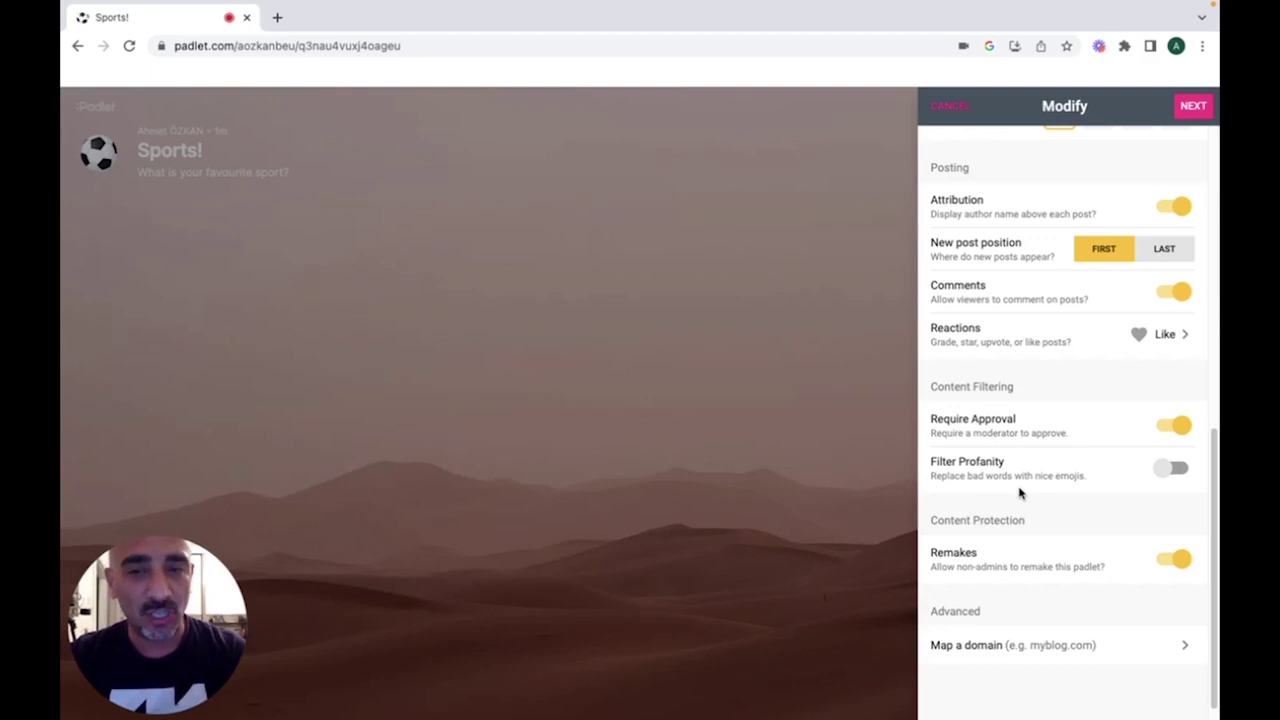
click(1170, 469)
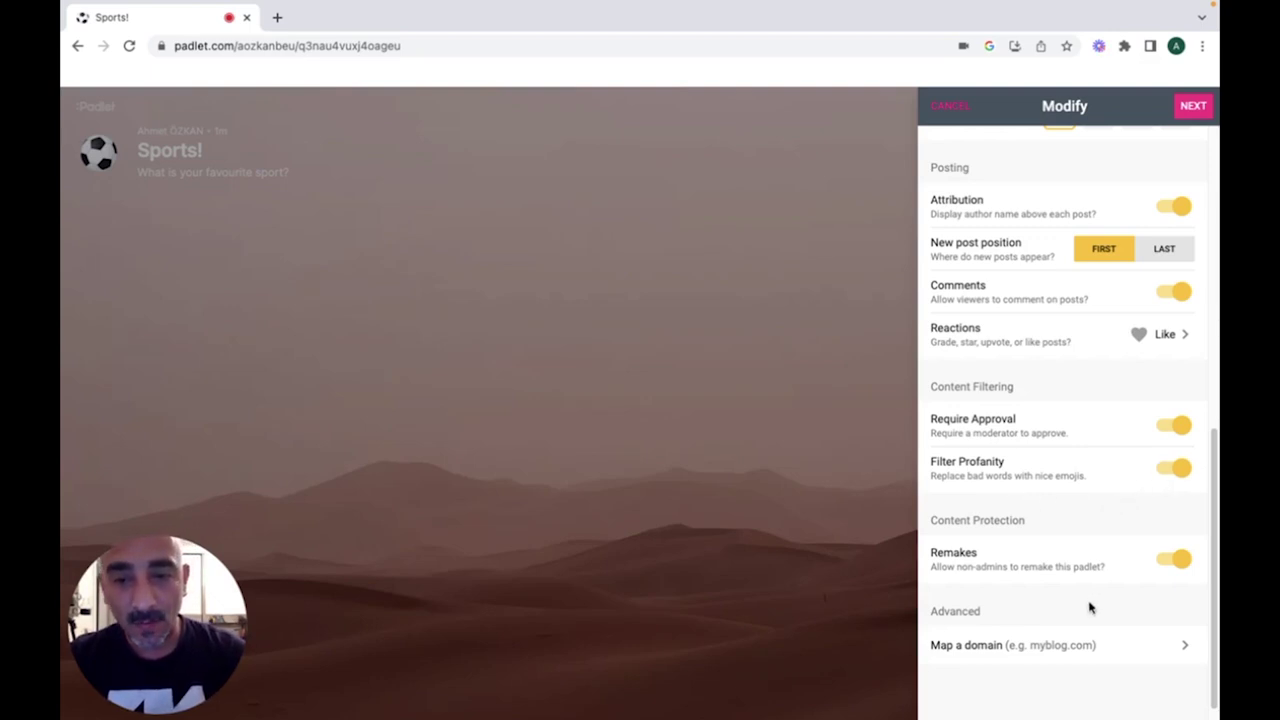
scroll(1090, 607, up, 1)
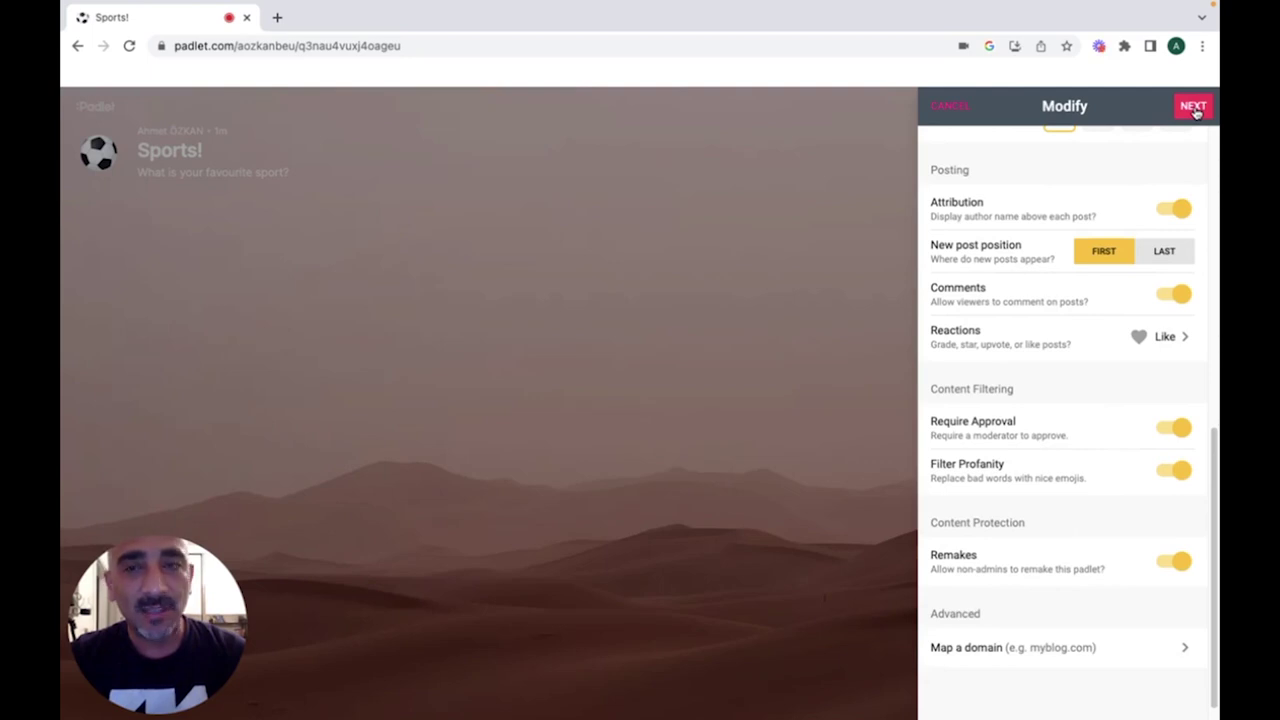
click(1193, 108)
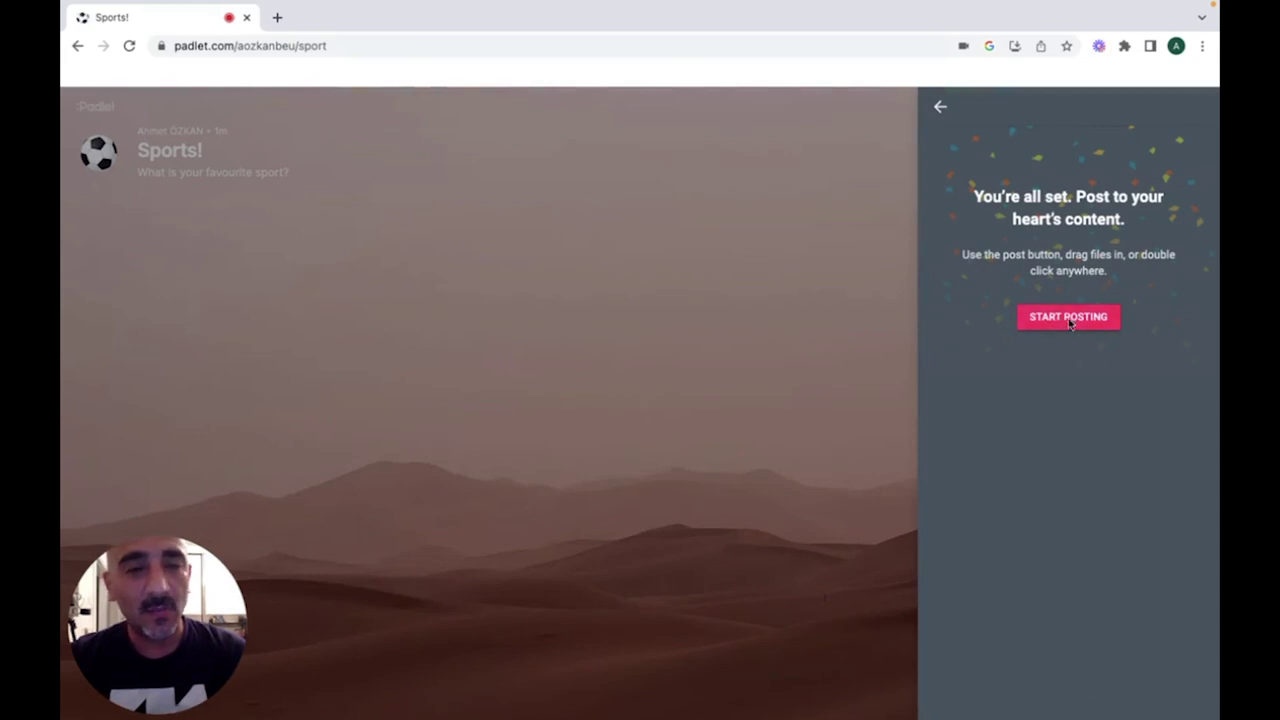
click(1069, 318)
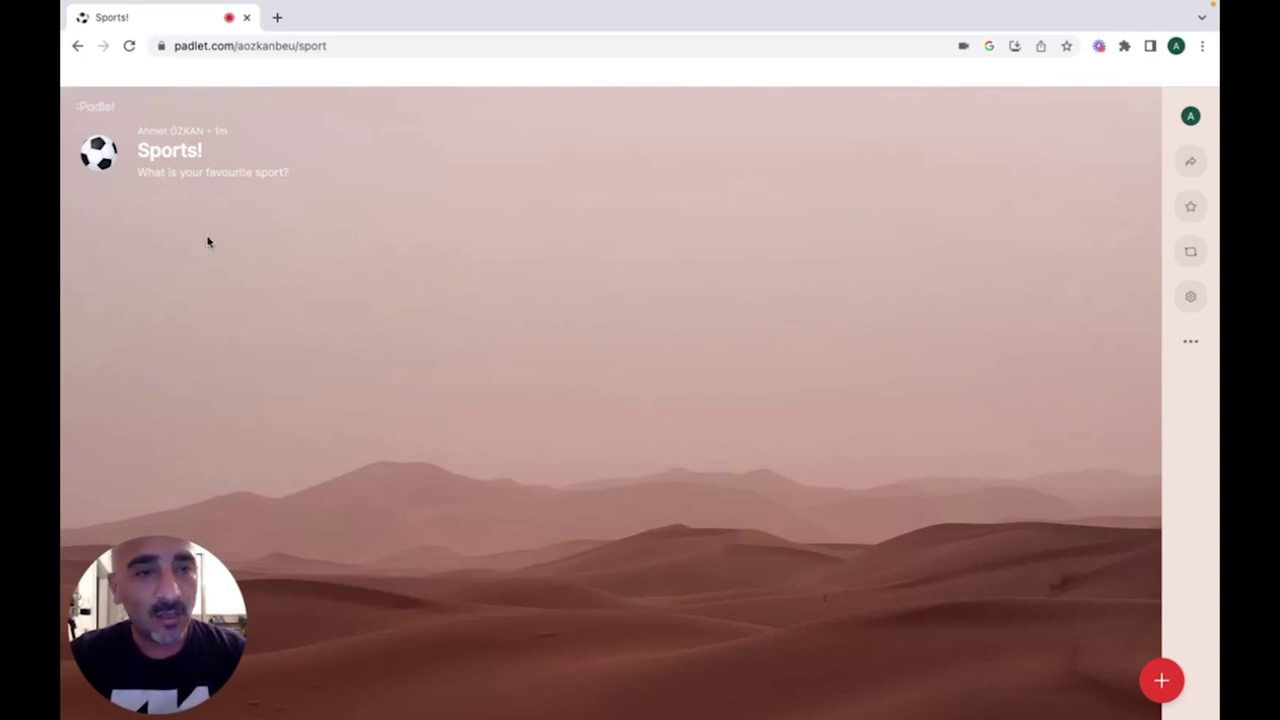
Step: Start a new post on the padlet with the subject "Football"
double_click(245, 315)
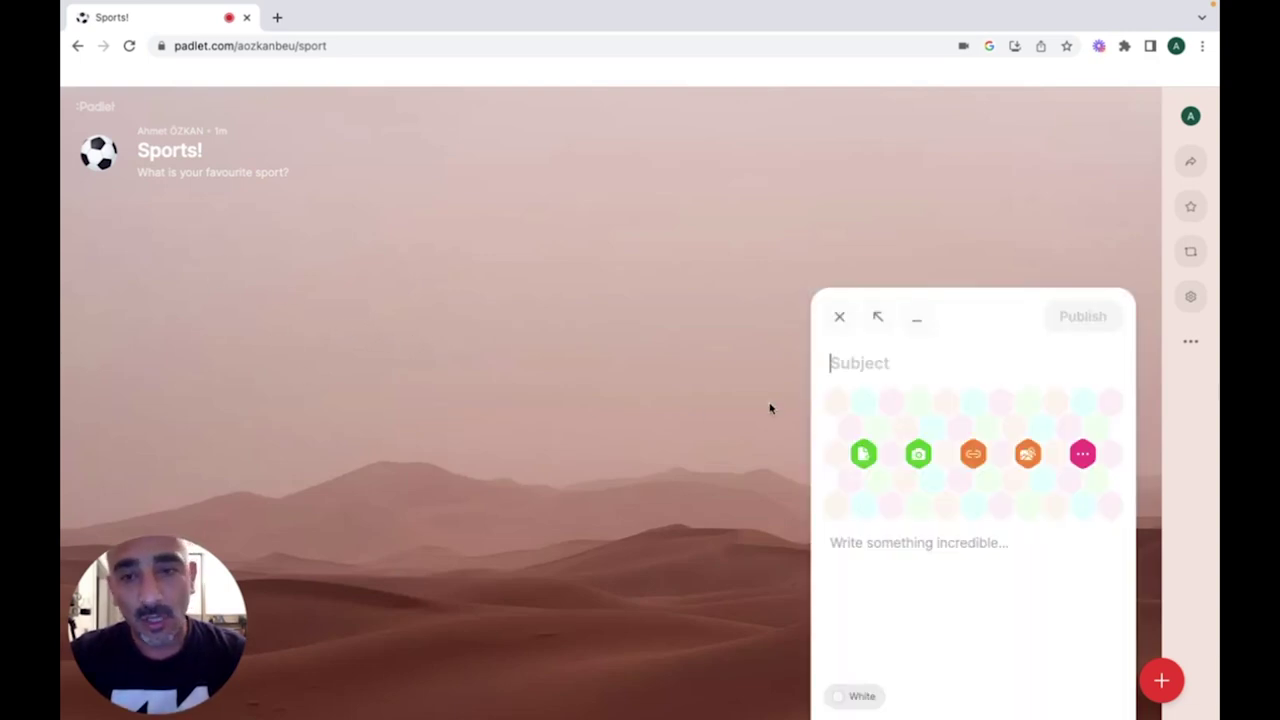
click(839, 316)
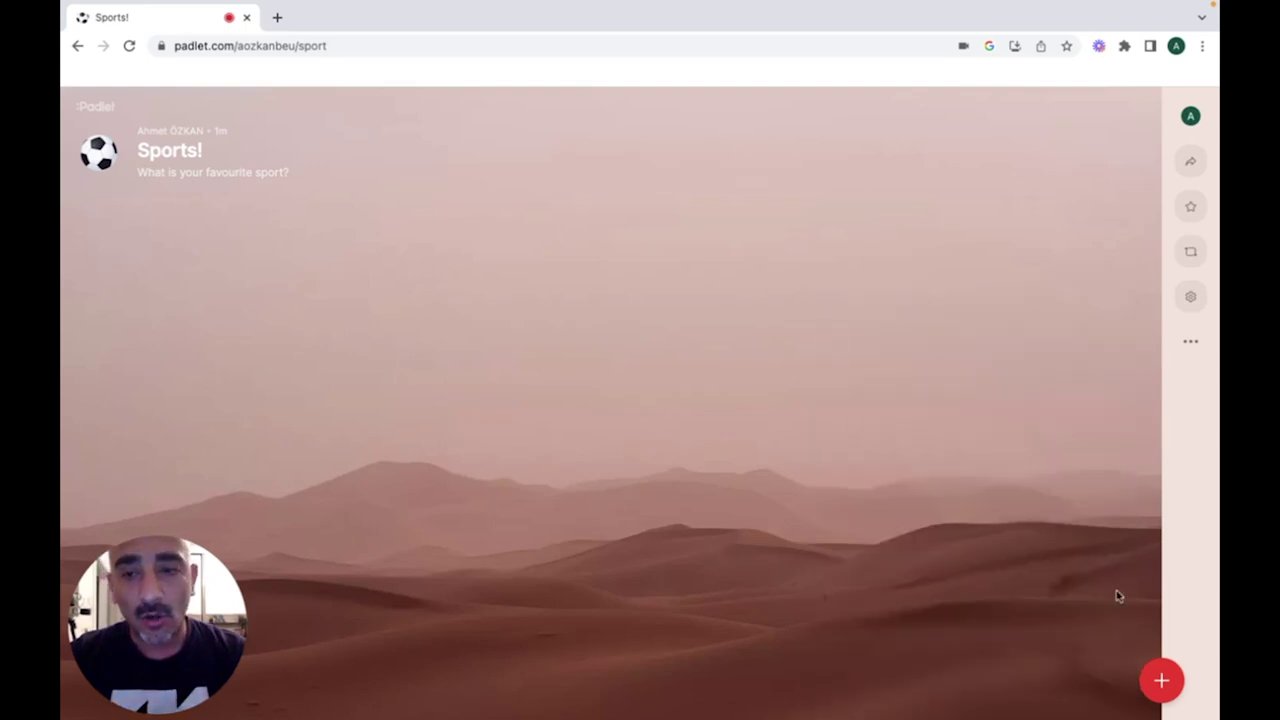
click(1161, 685)
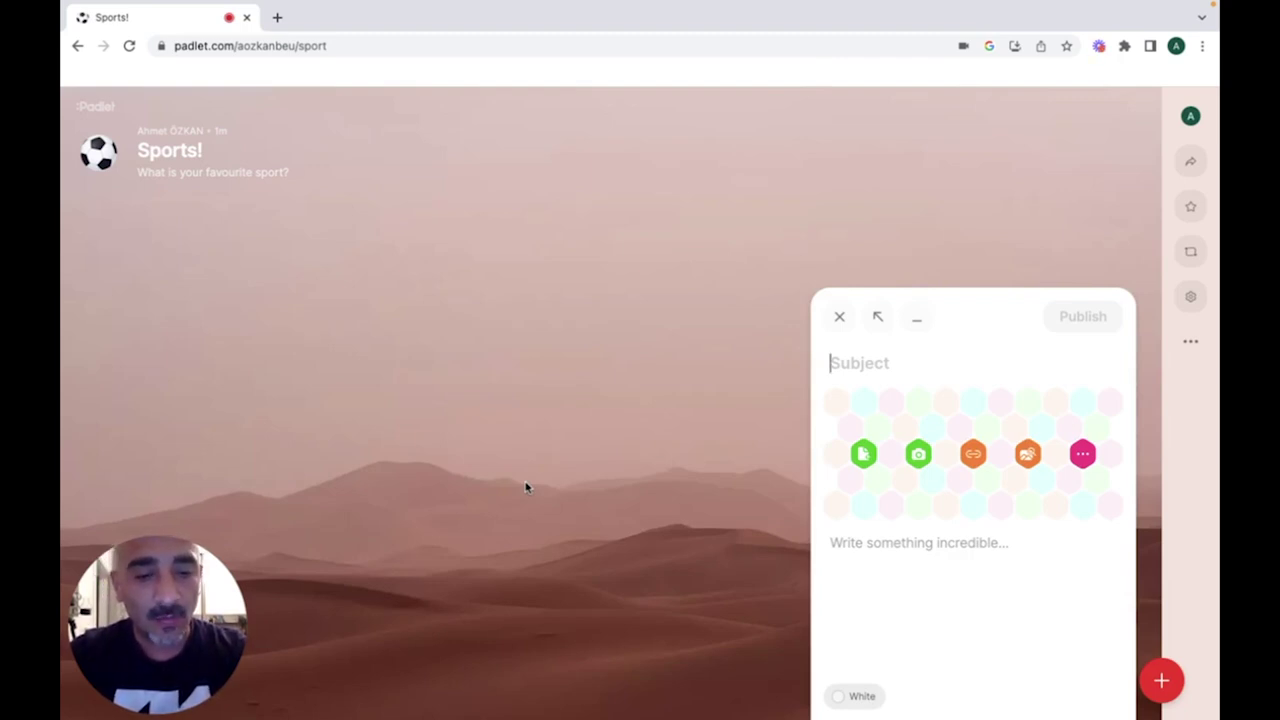
text(Football)
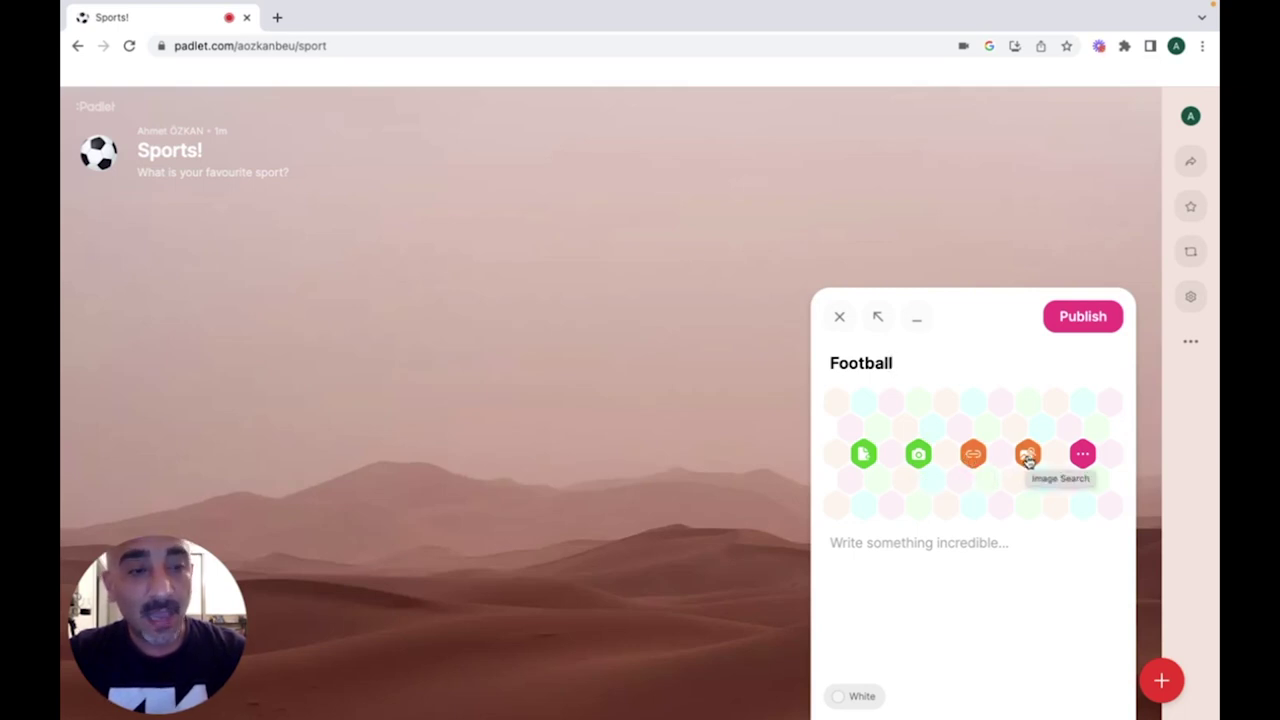
Step: Allow the site clipboard access and search the GIF attachments for "Football" for the new post
click(1083, 457)
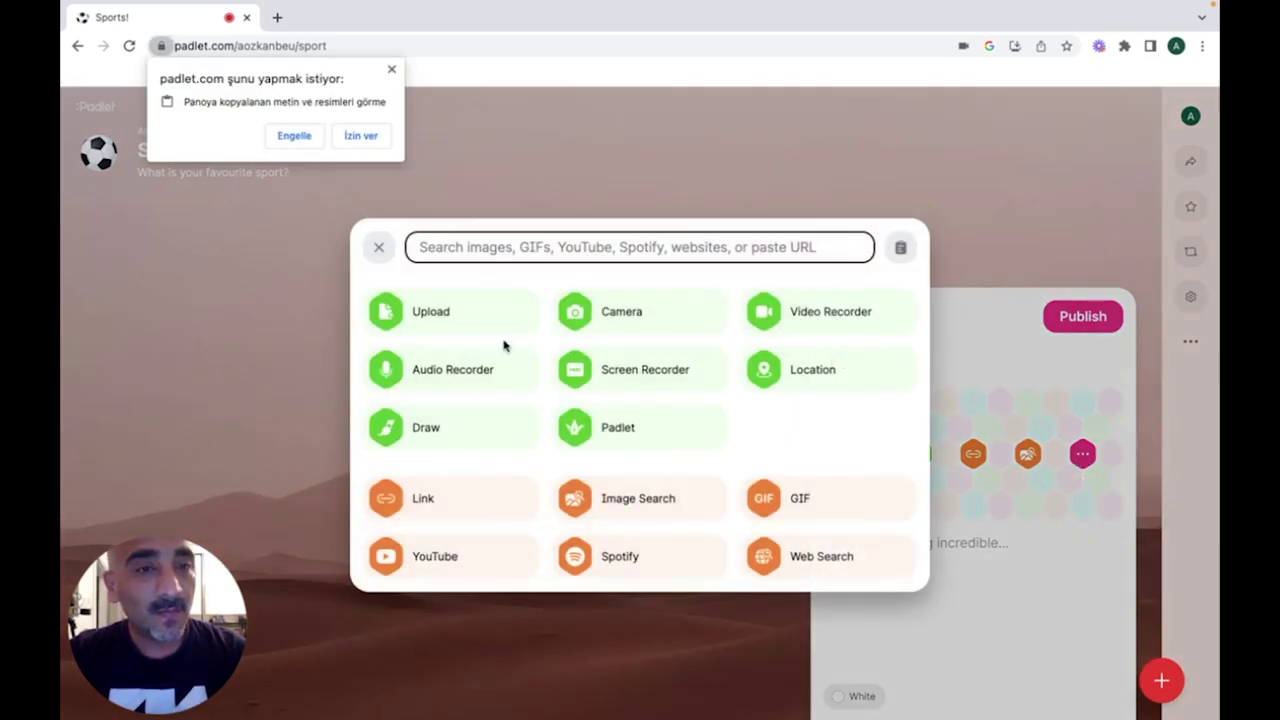
click(348, 142)
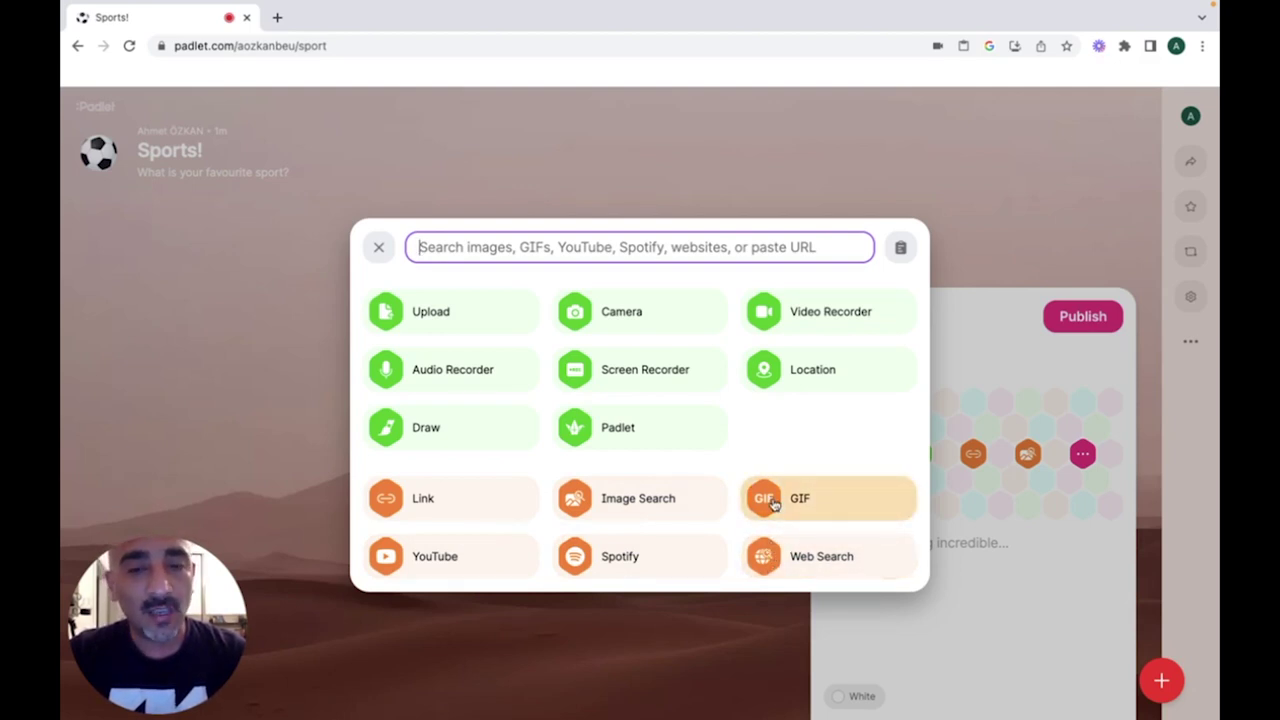
click(772, 503)
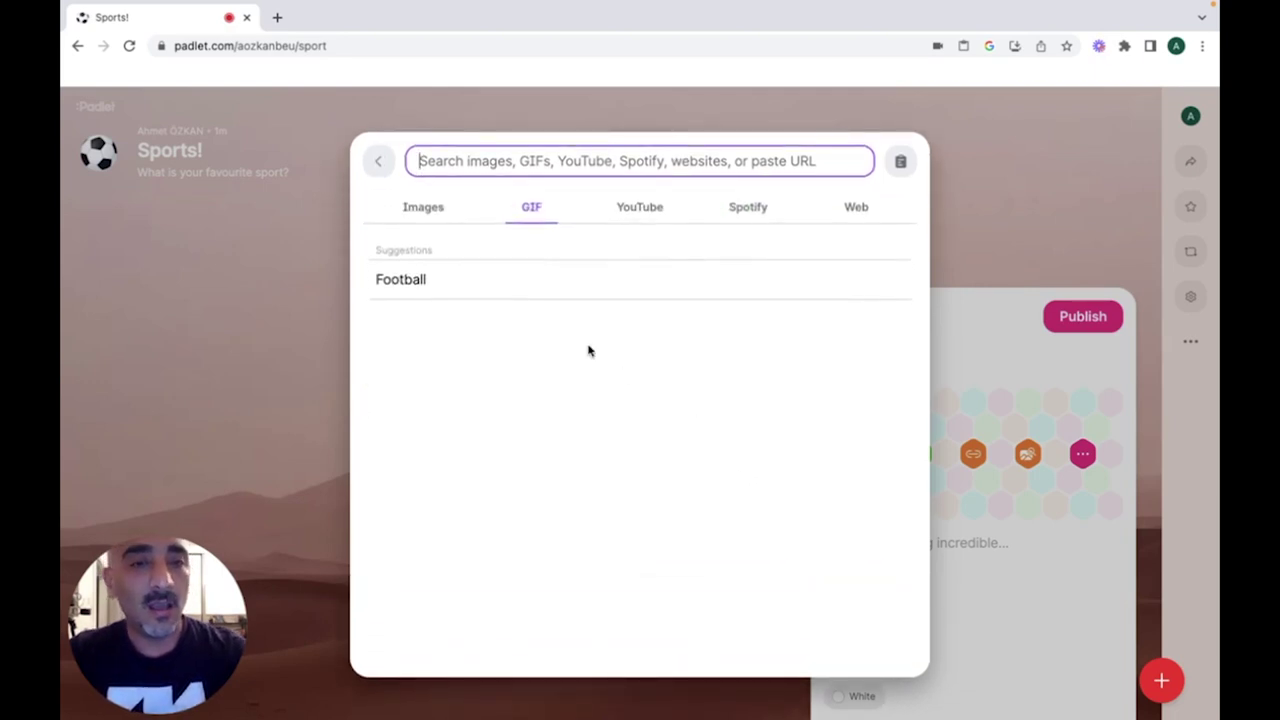
text(foot)
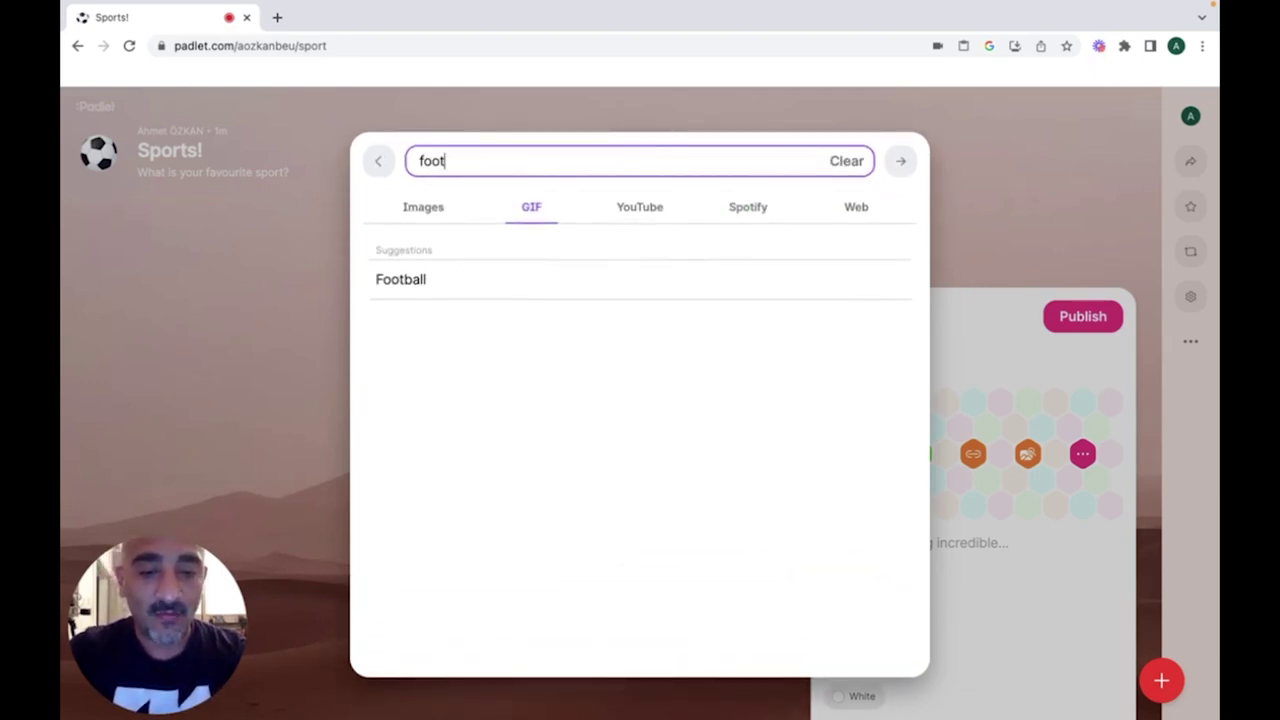
text(ball)
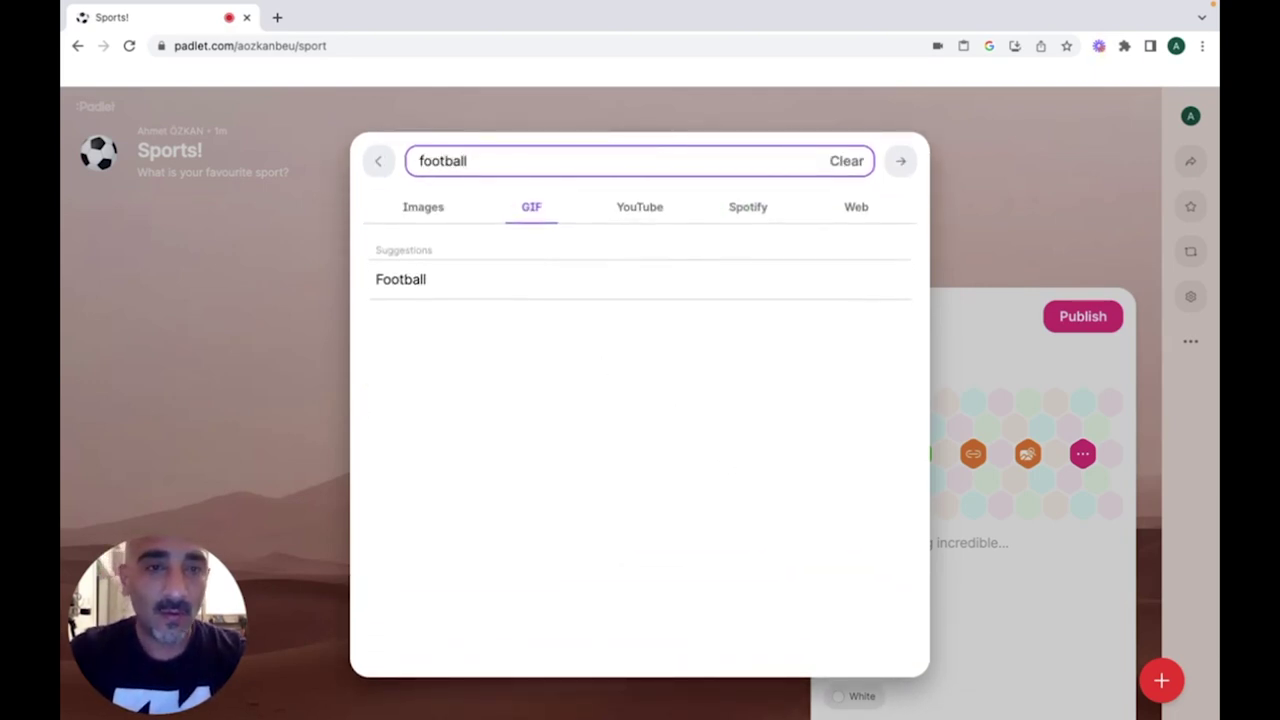
click(408, 287)
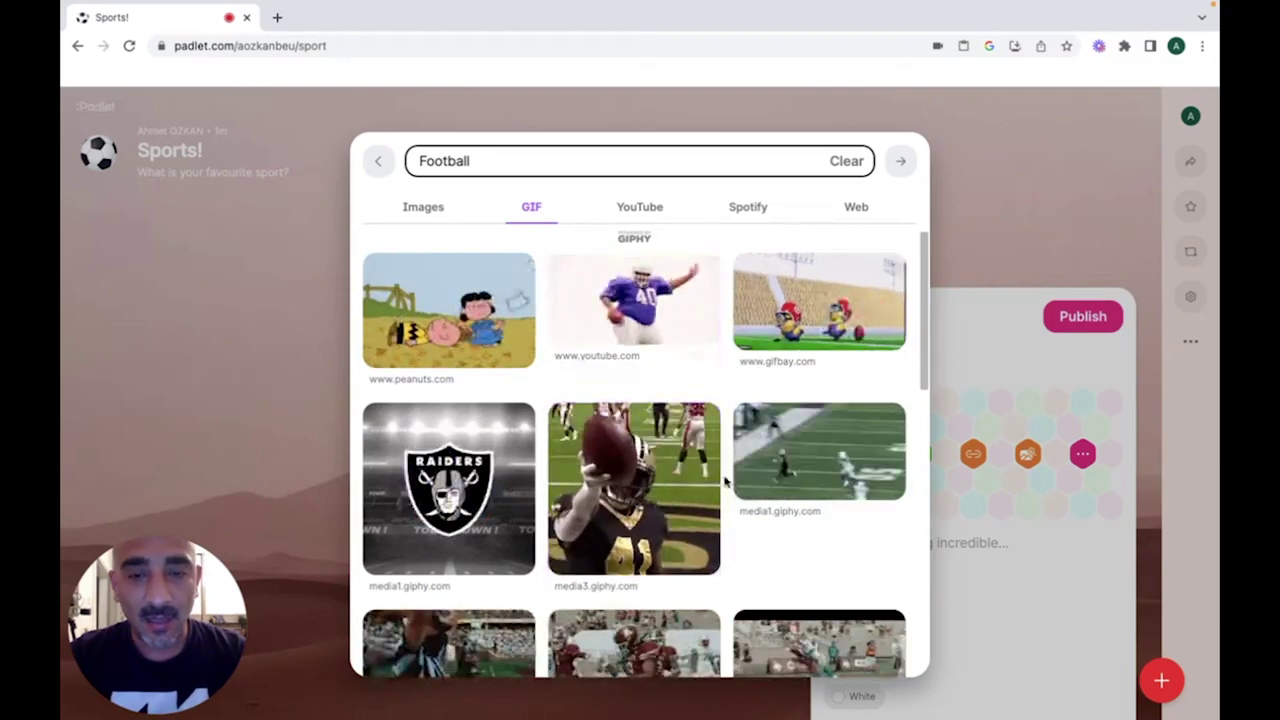
Step: Attach the GIF of players running on a green football field and publish the Football post
click(797, 449)
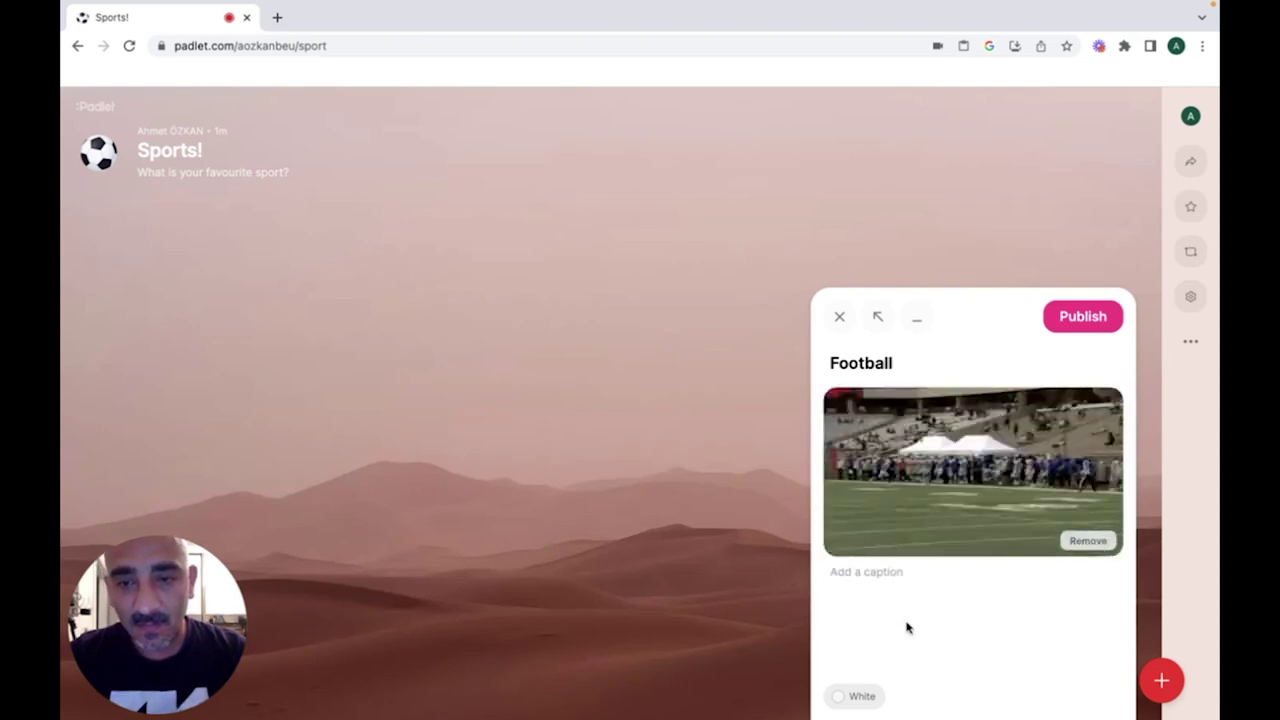
click(1089, 323)
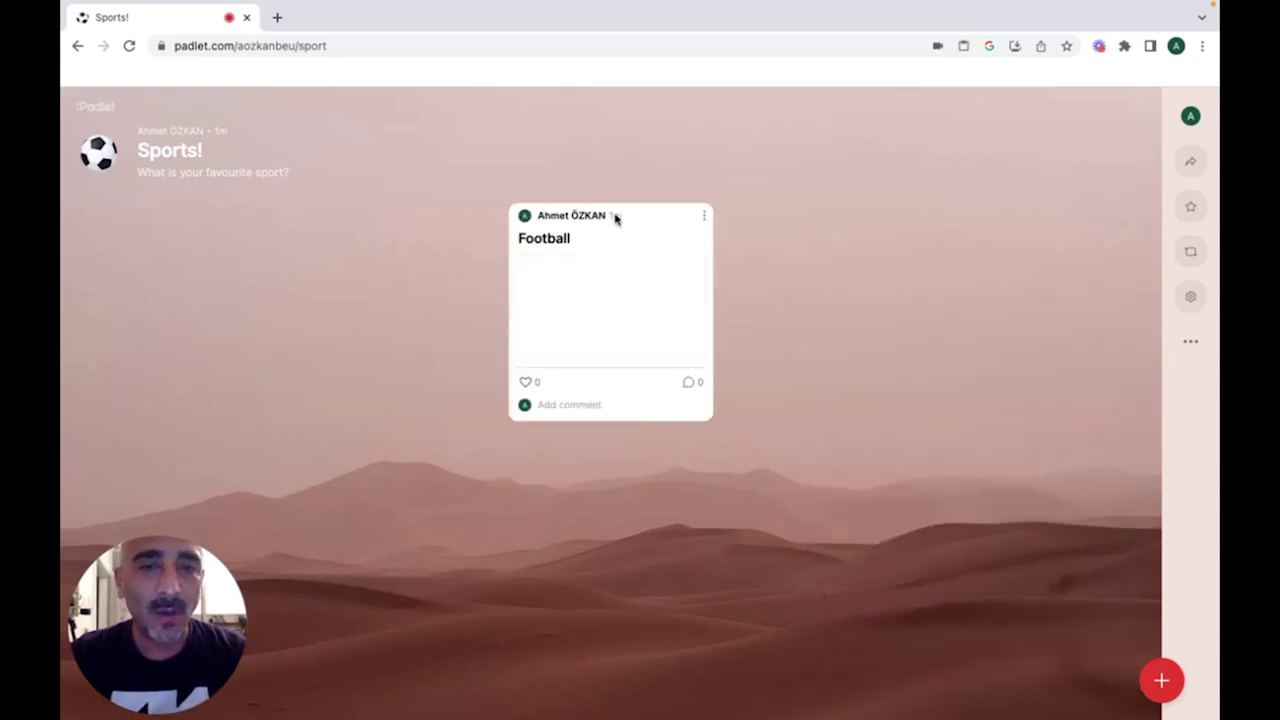
drag(614, 218, 252, 334)
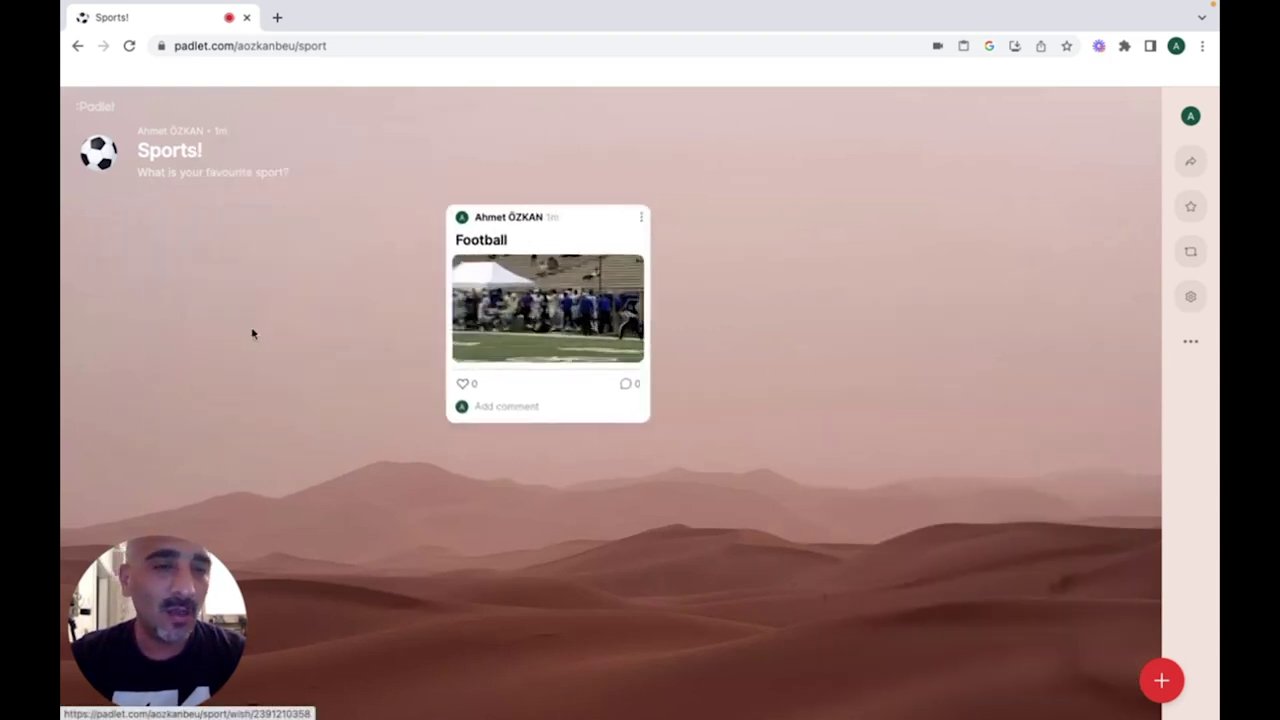
Step: Start another new post on the padlet with the subject "swimming"
click(1152, 702)
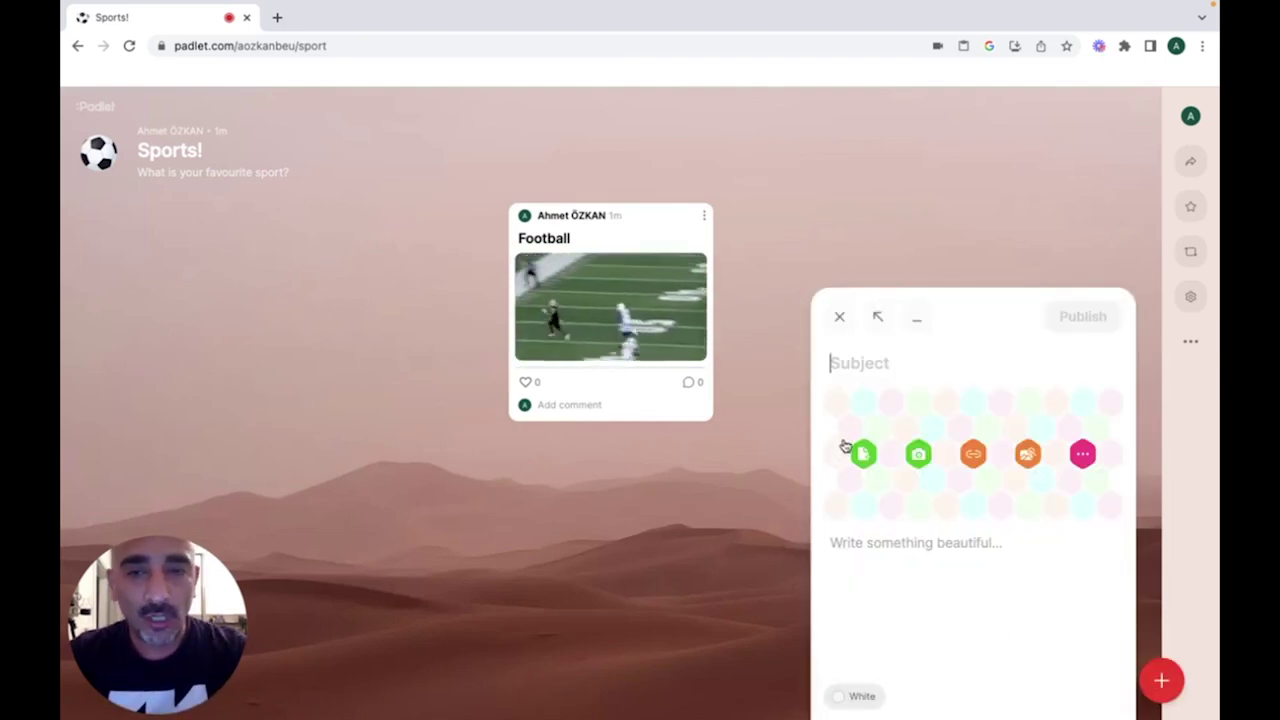
text(swi)
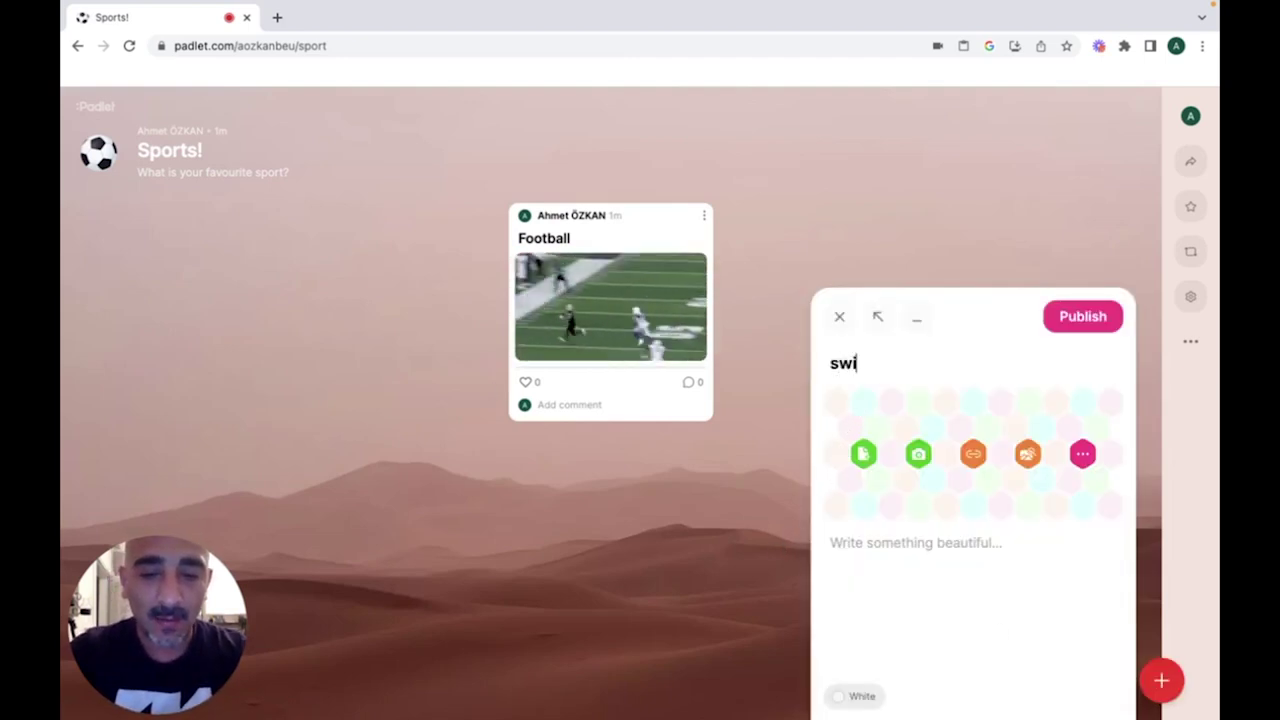
text(mmi)
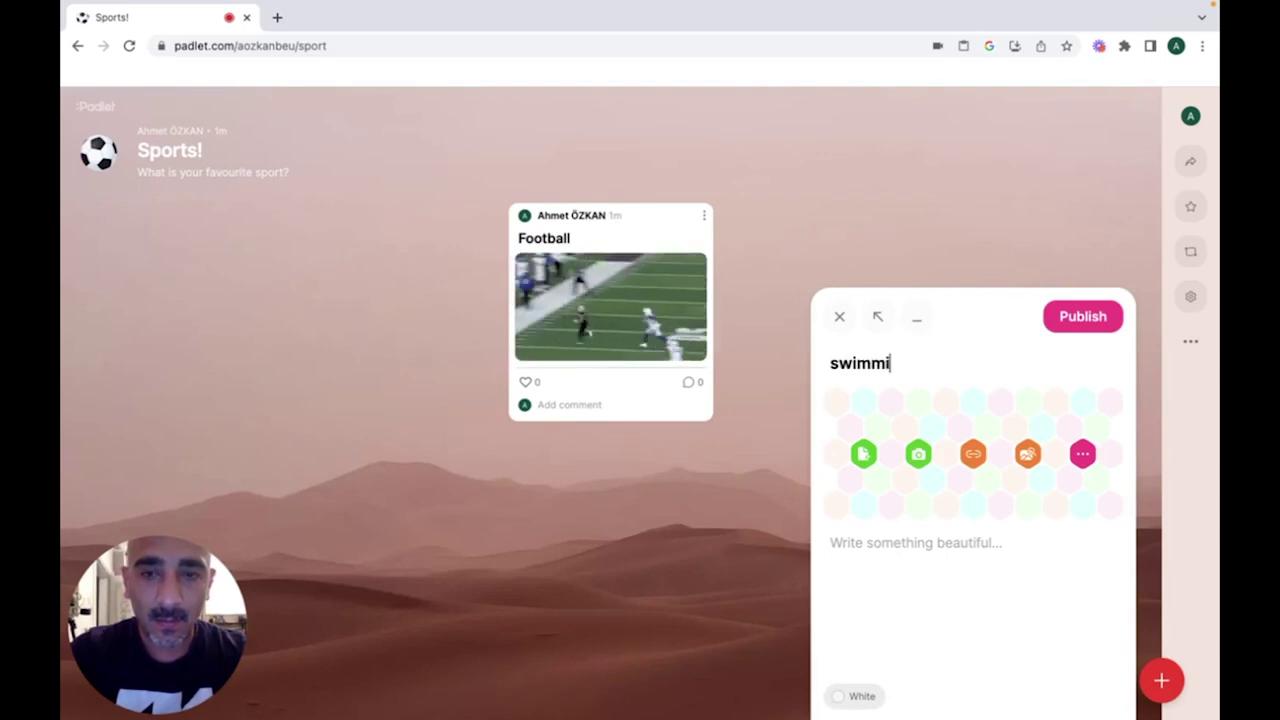
text(ng)
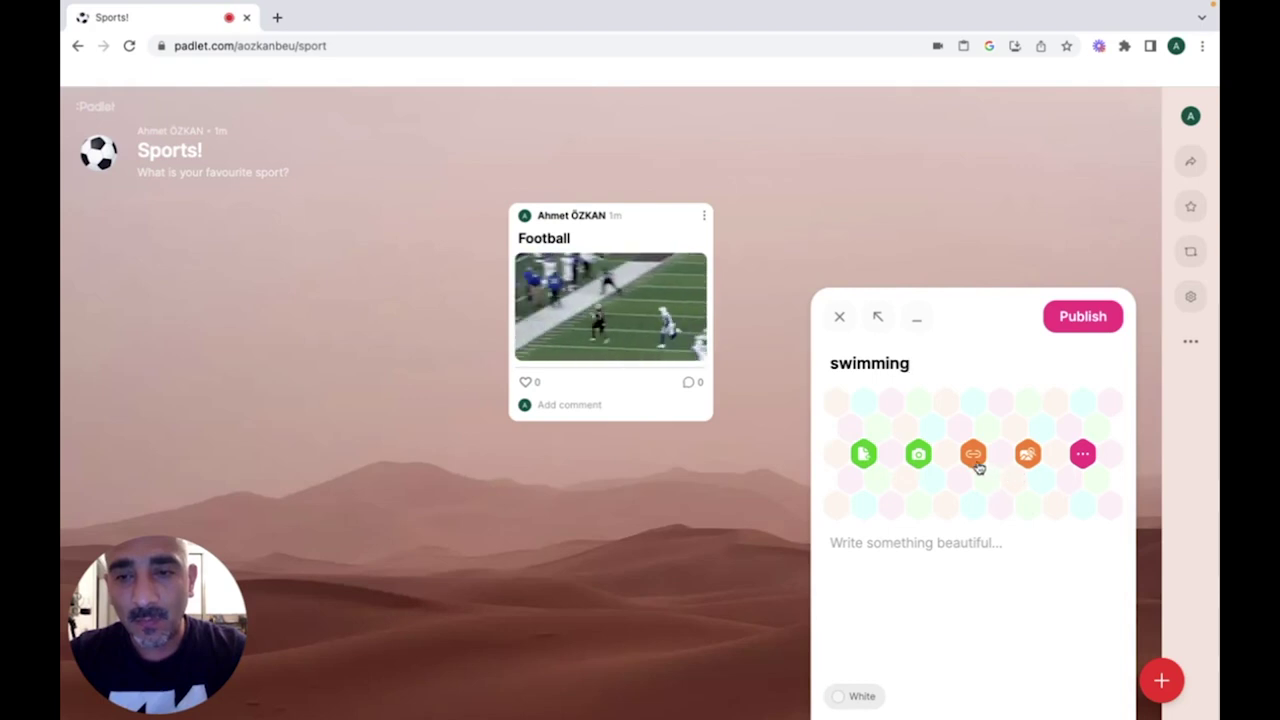
Step: Attach the GIF of the man swimming in the sea from the "swimming" GIF search and publish the post
click(1082, 453)
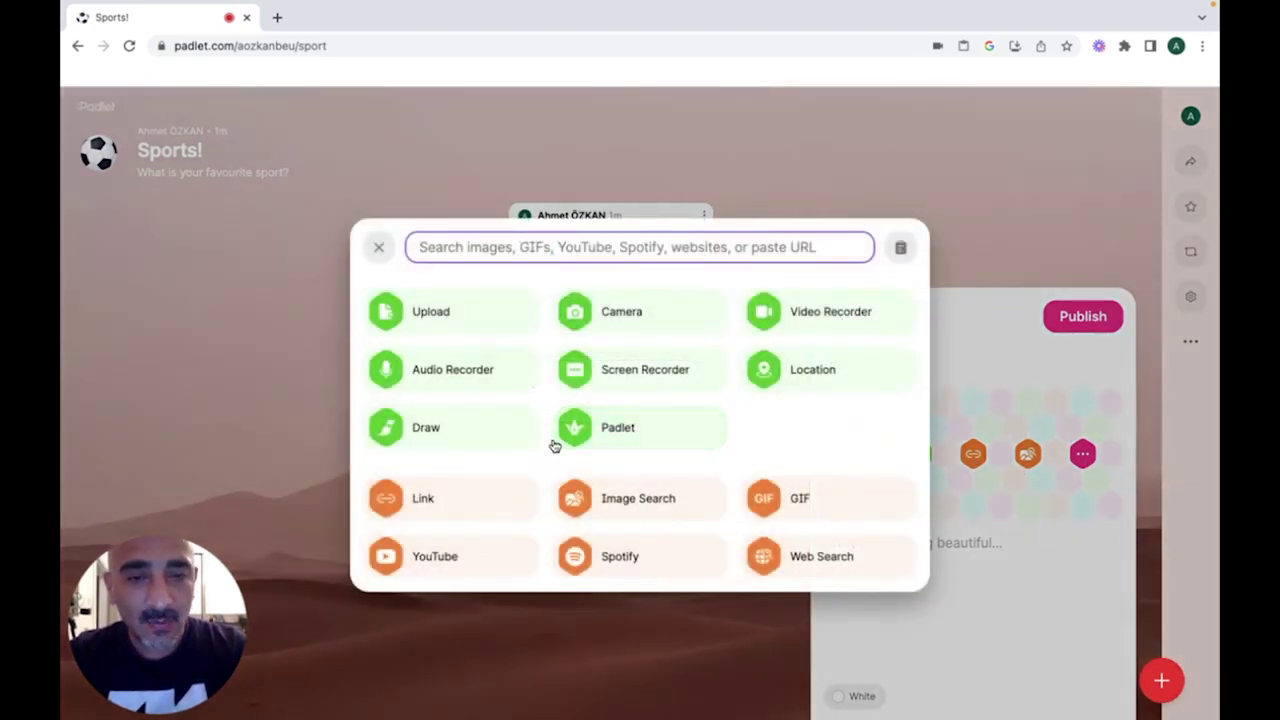
click(764, 505)
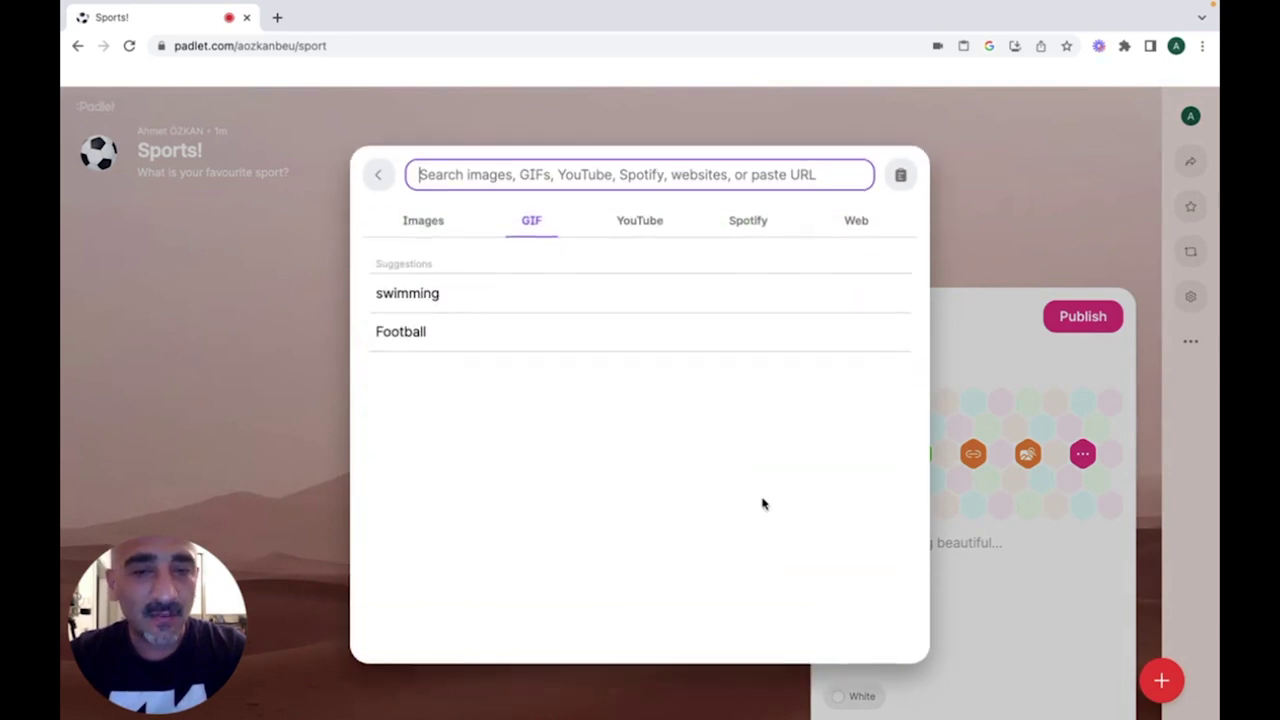
click(451, 291)
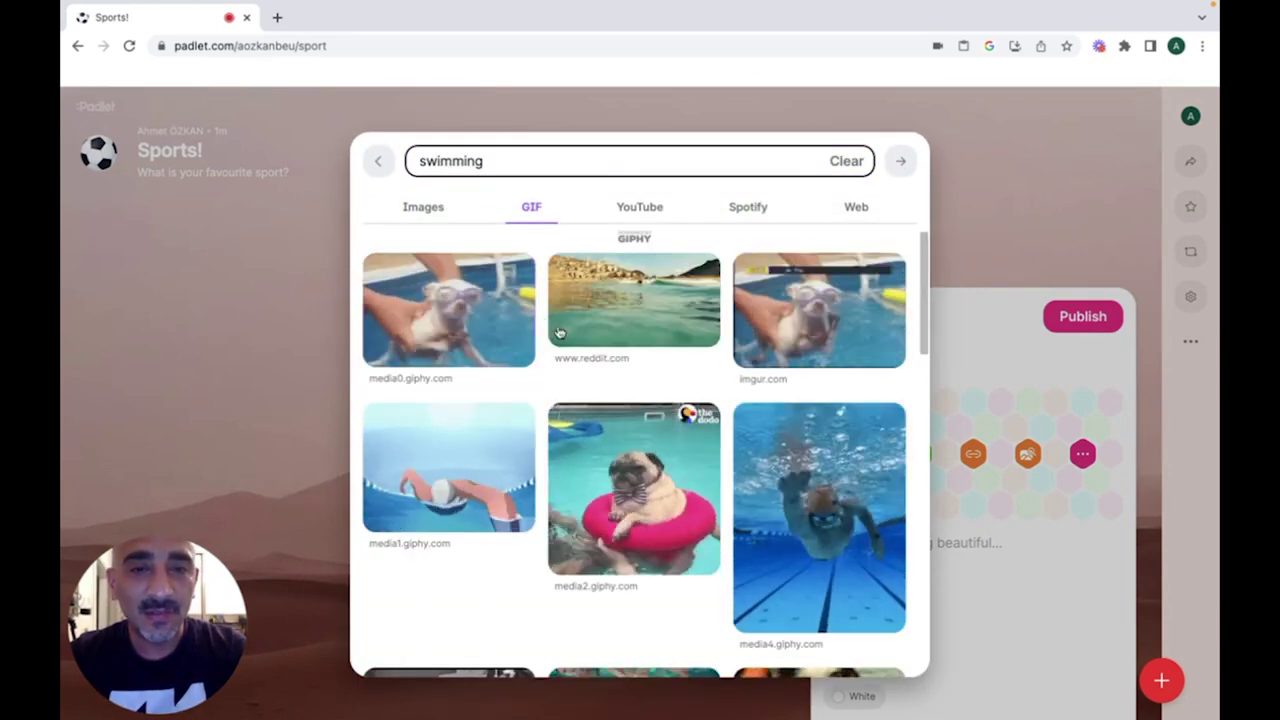
click(623, 325)
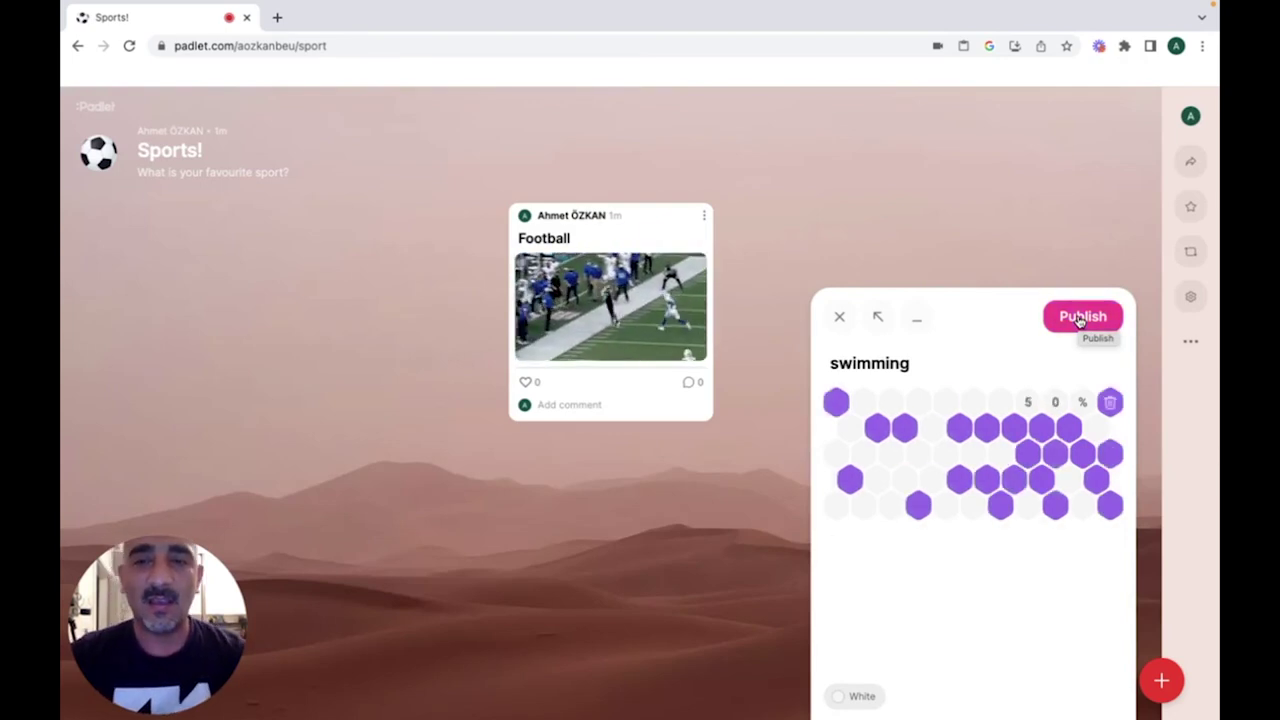
click(1080, 316)
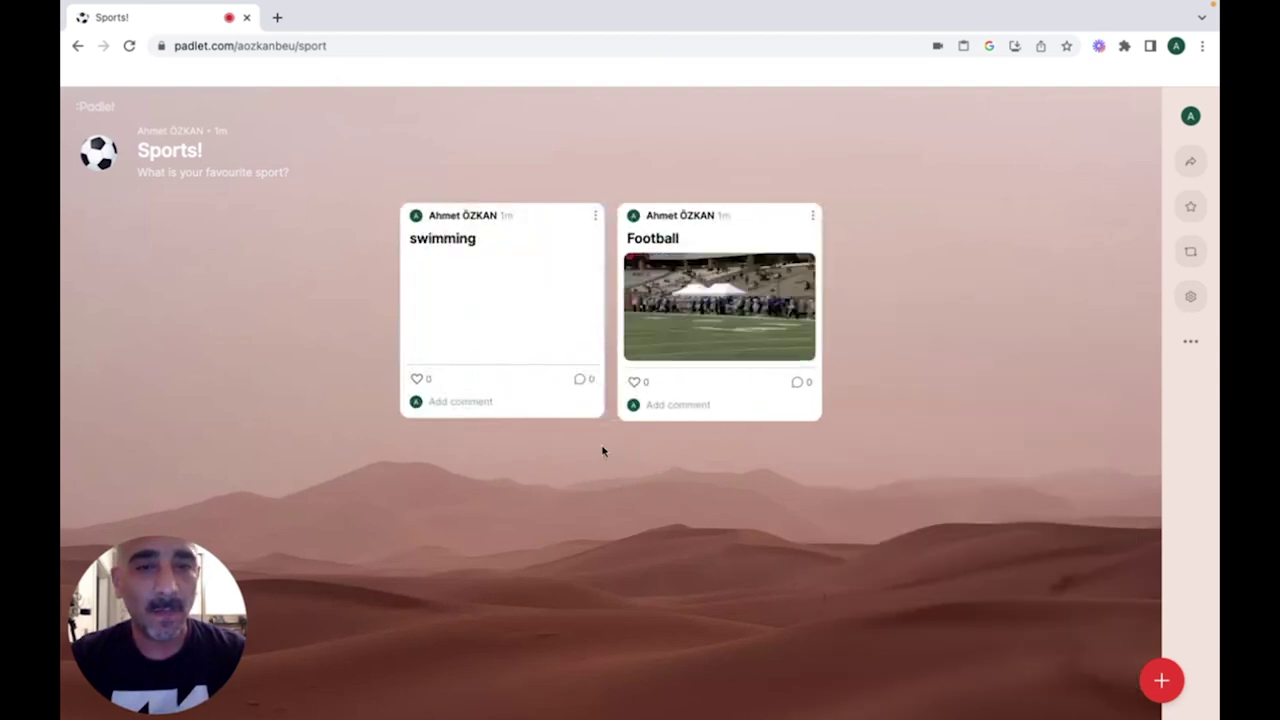
Step: Write "Wonderful" in the swimming post's comment field and like both the swimming and Football posts
click(471, 402)
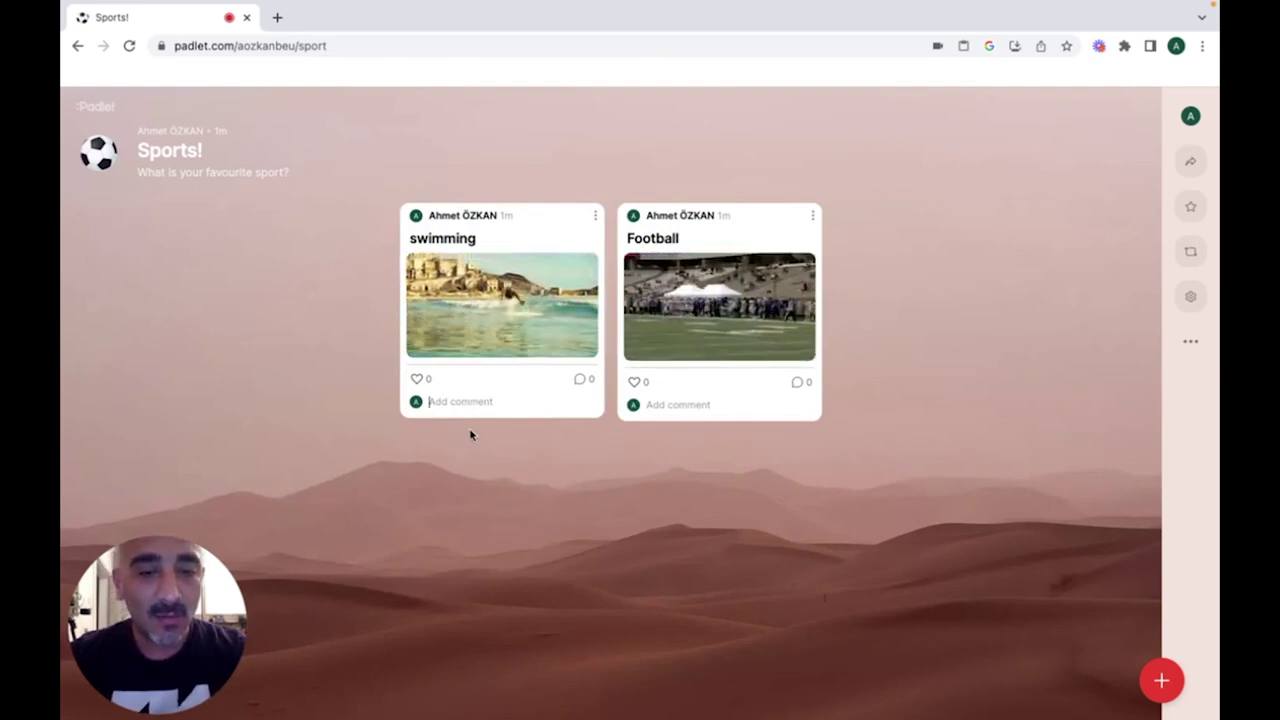
text(Wonder)
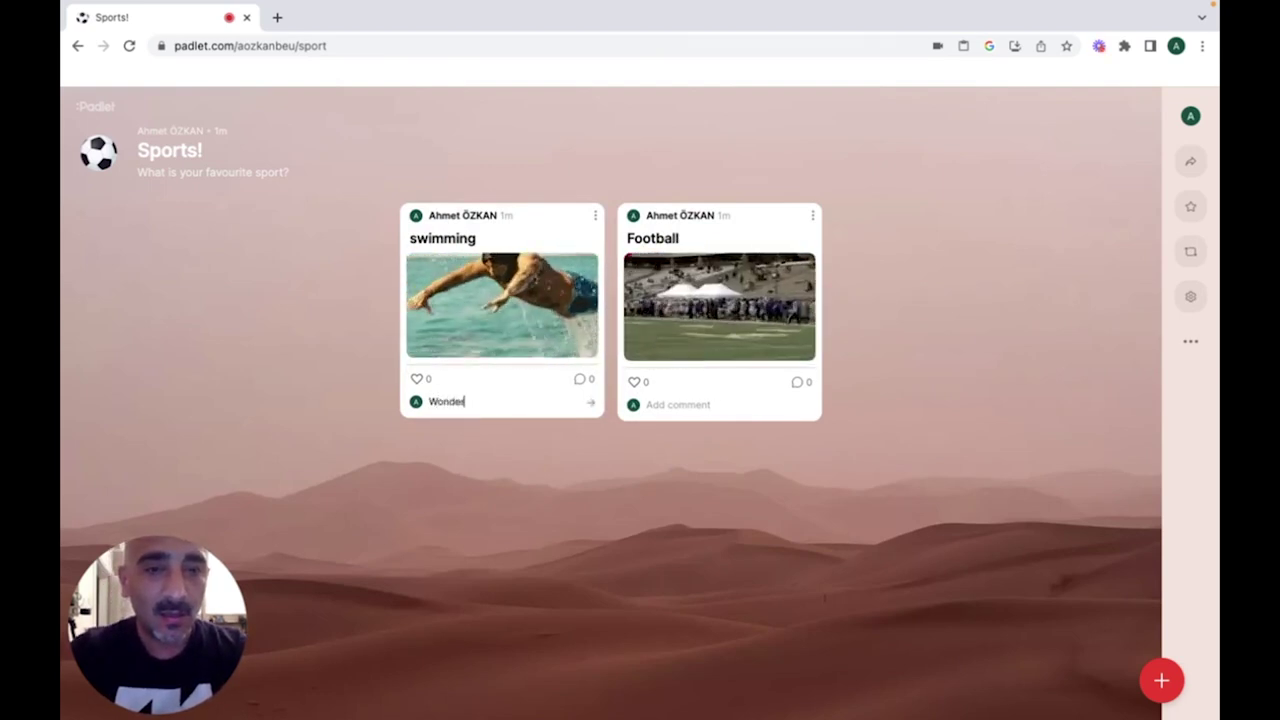
text(ful)
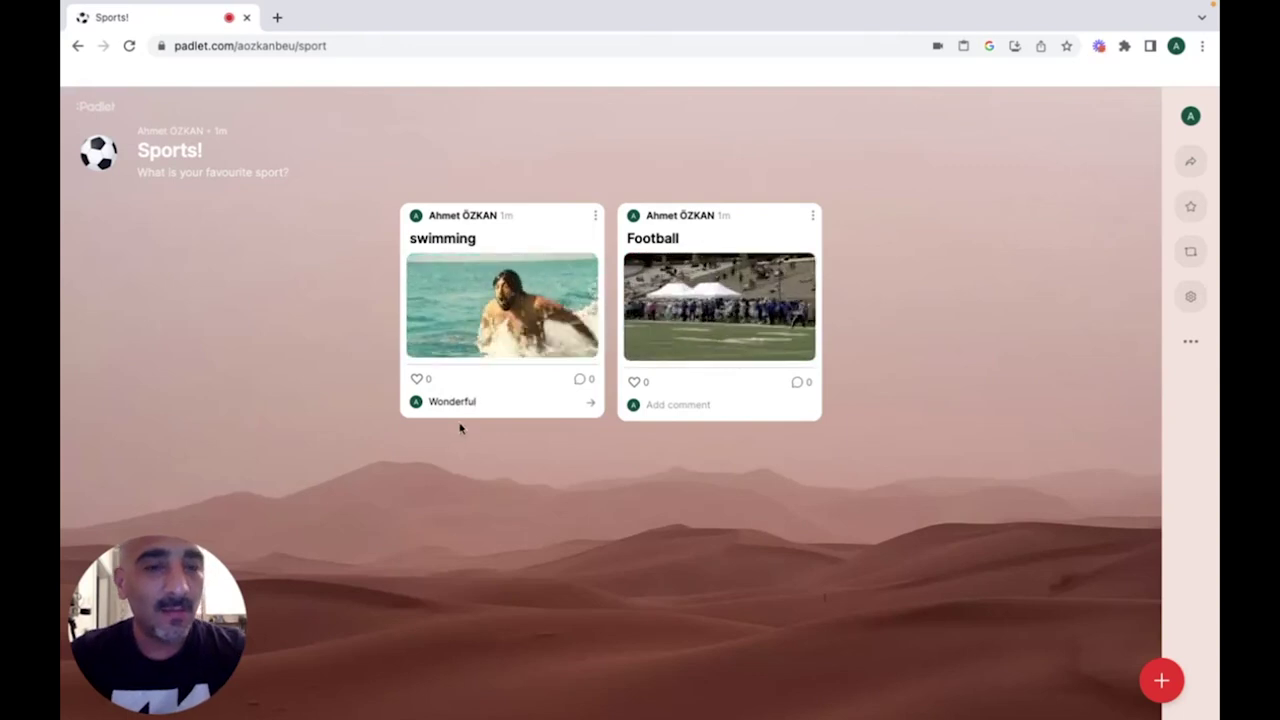
click(417, 381)
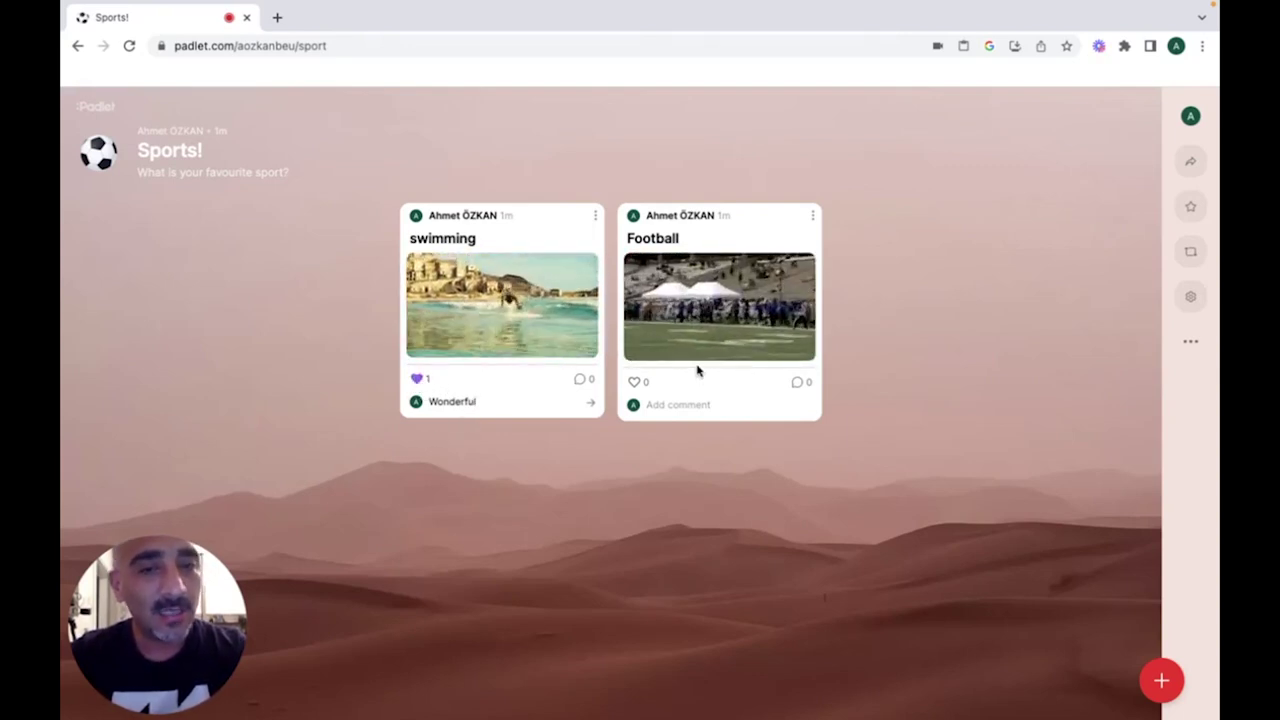
click(634, 382)
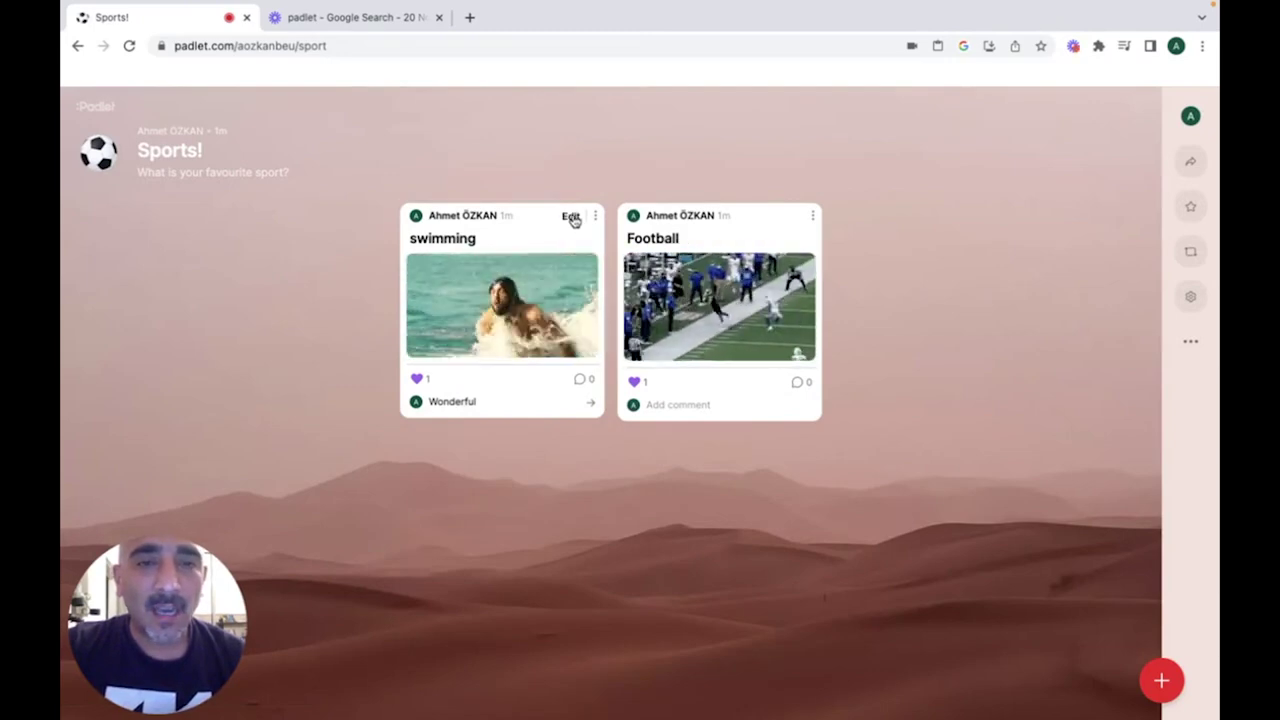
Step: Edit the swimming post to add the body text "He's good !" and update it
click(571, 217)
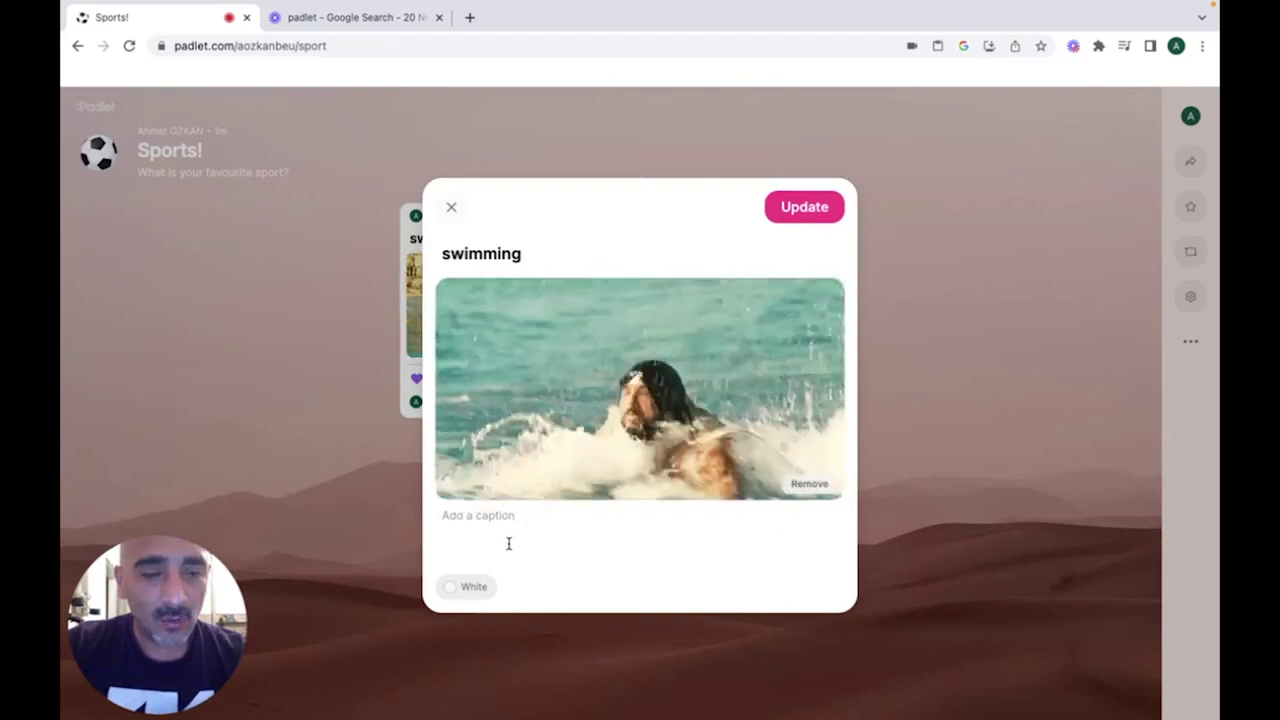
click(508, 543)
text(He')
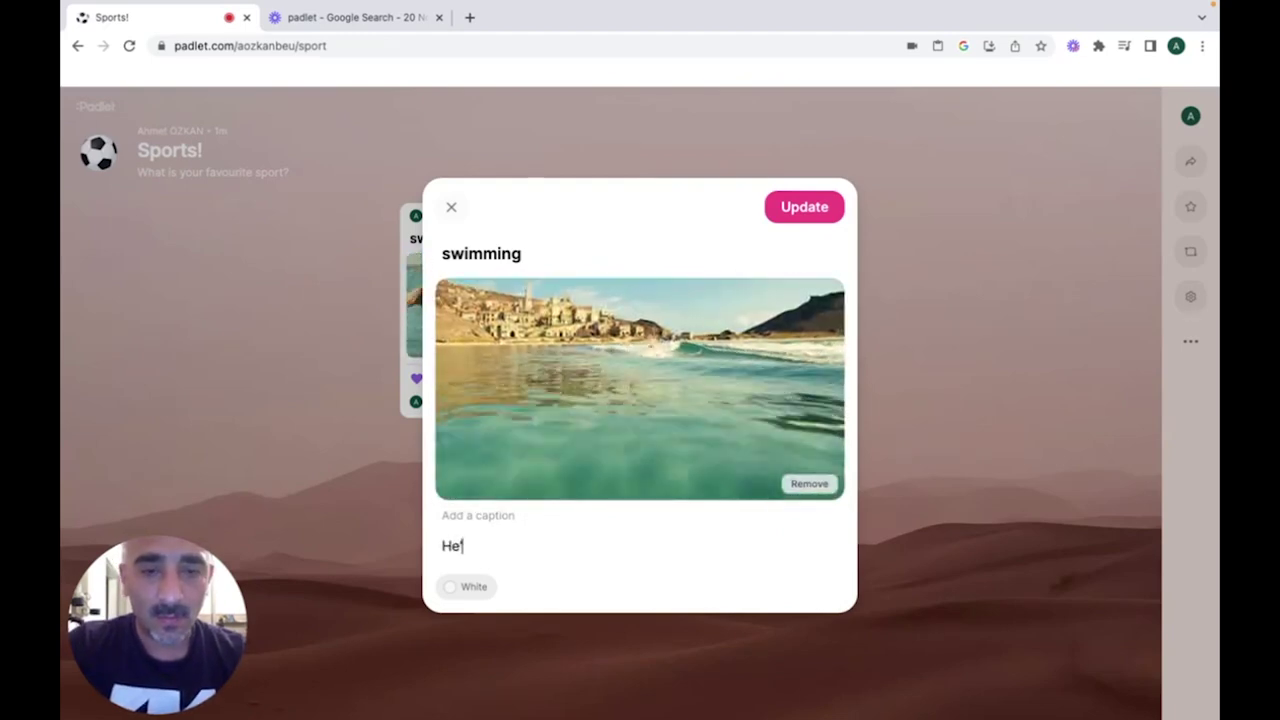
text(s goodo)
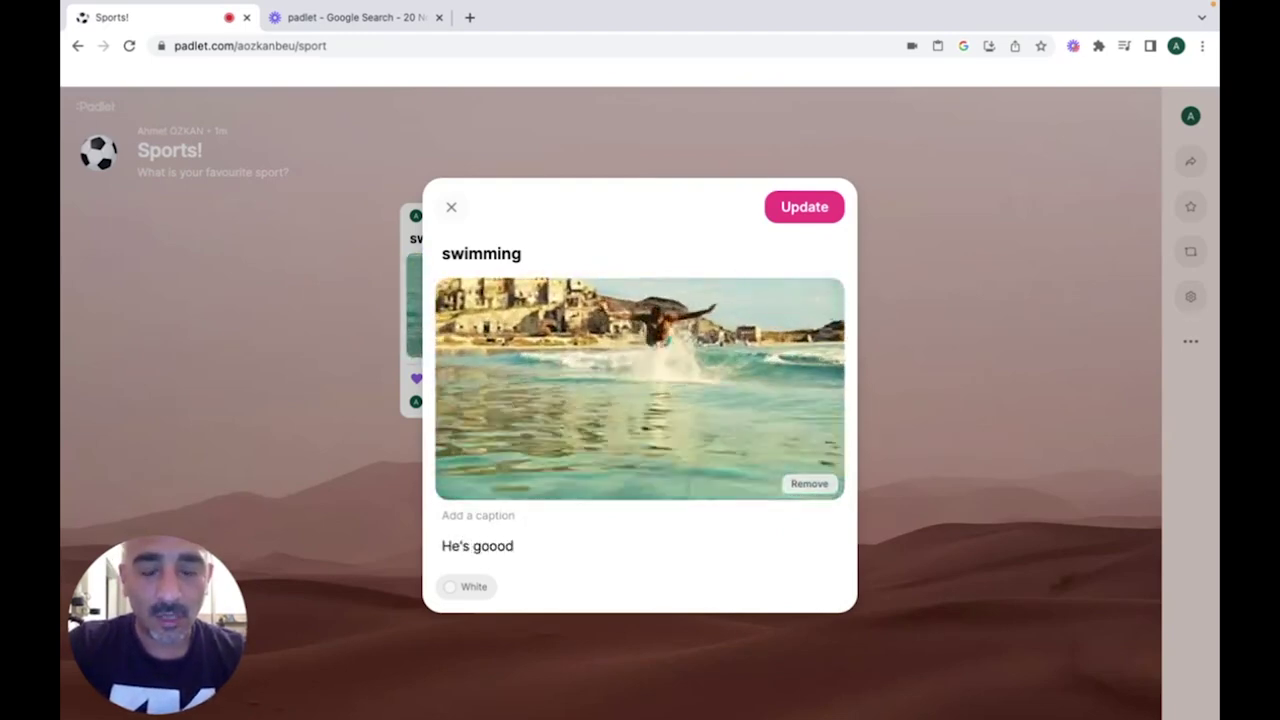
key(BackSpace)
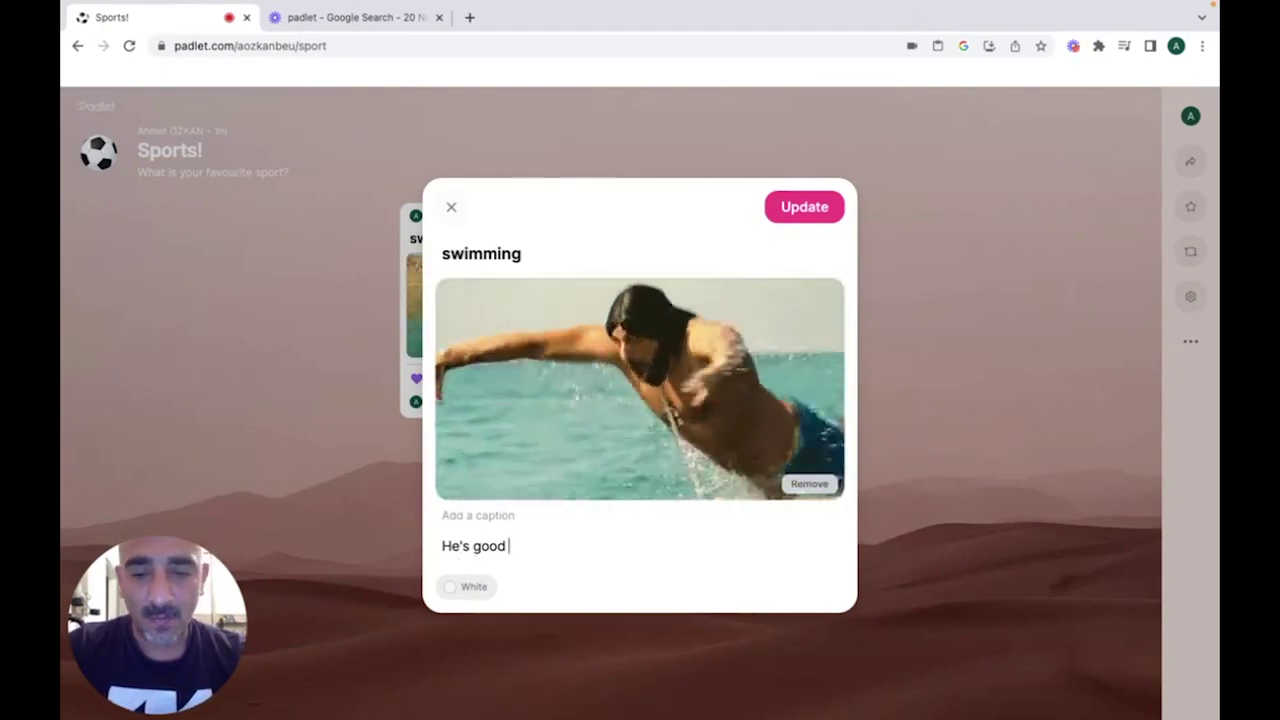
text(!)
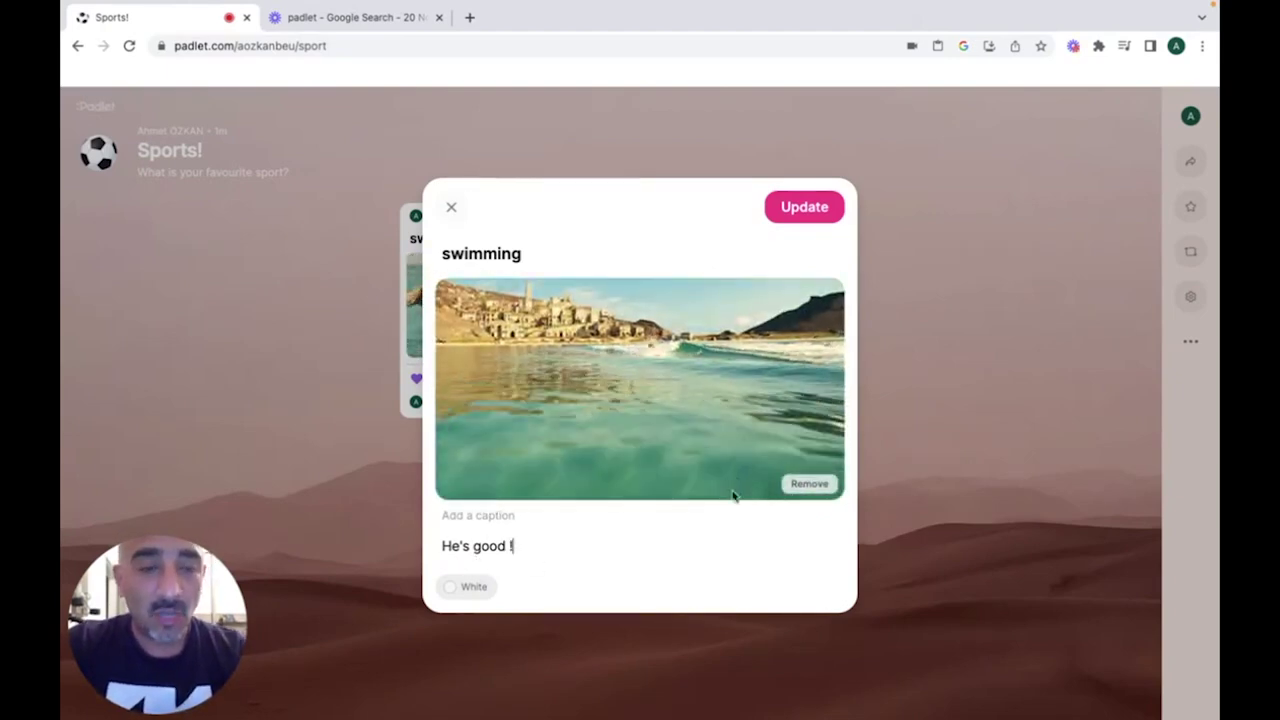
click(804, 207)
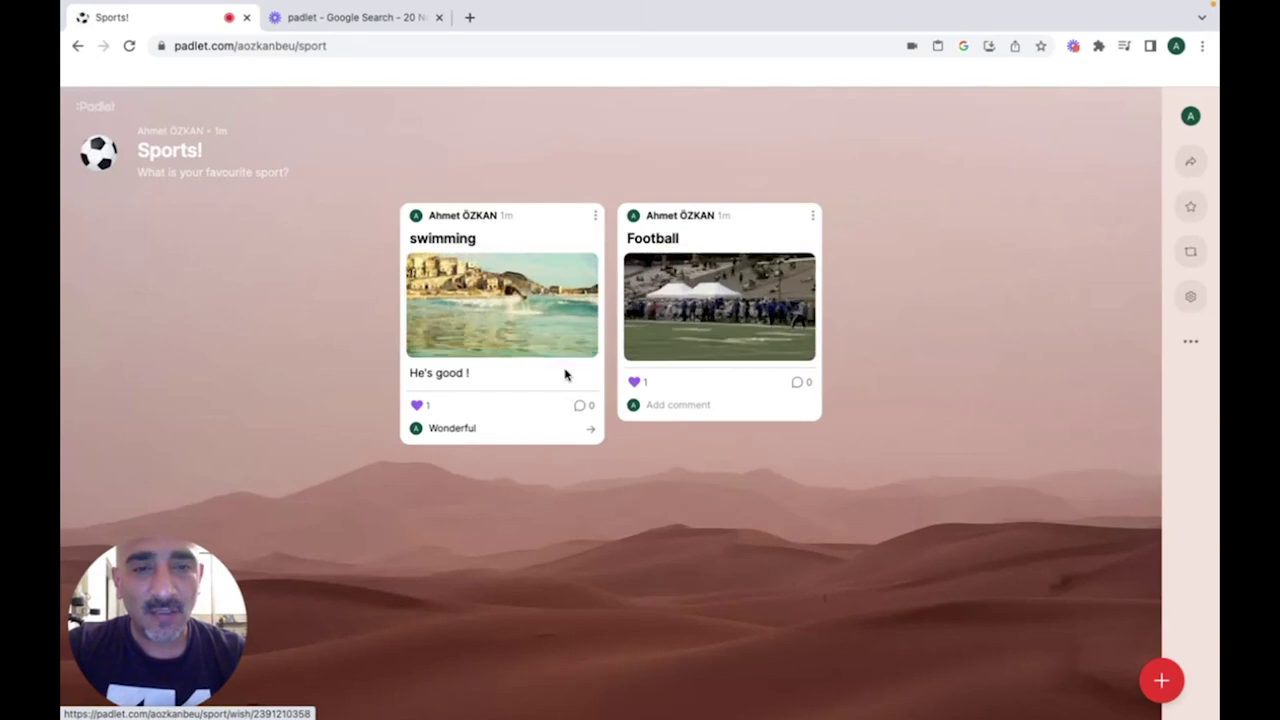
Step: Look over the additional actions available for the swimming post
click(595, 216)
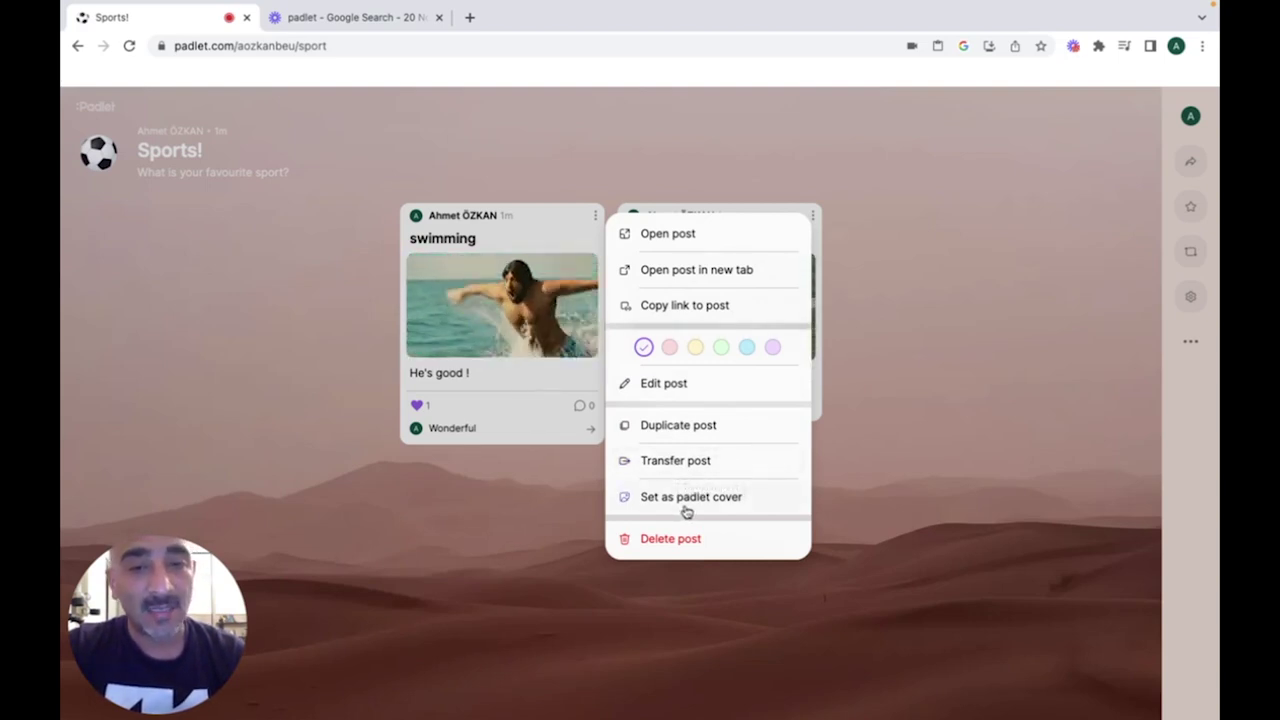
click(556, 528)
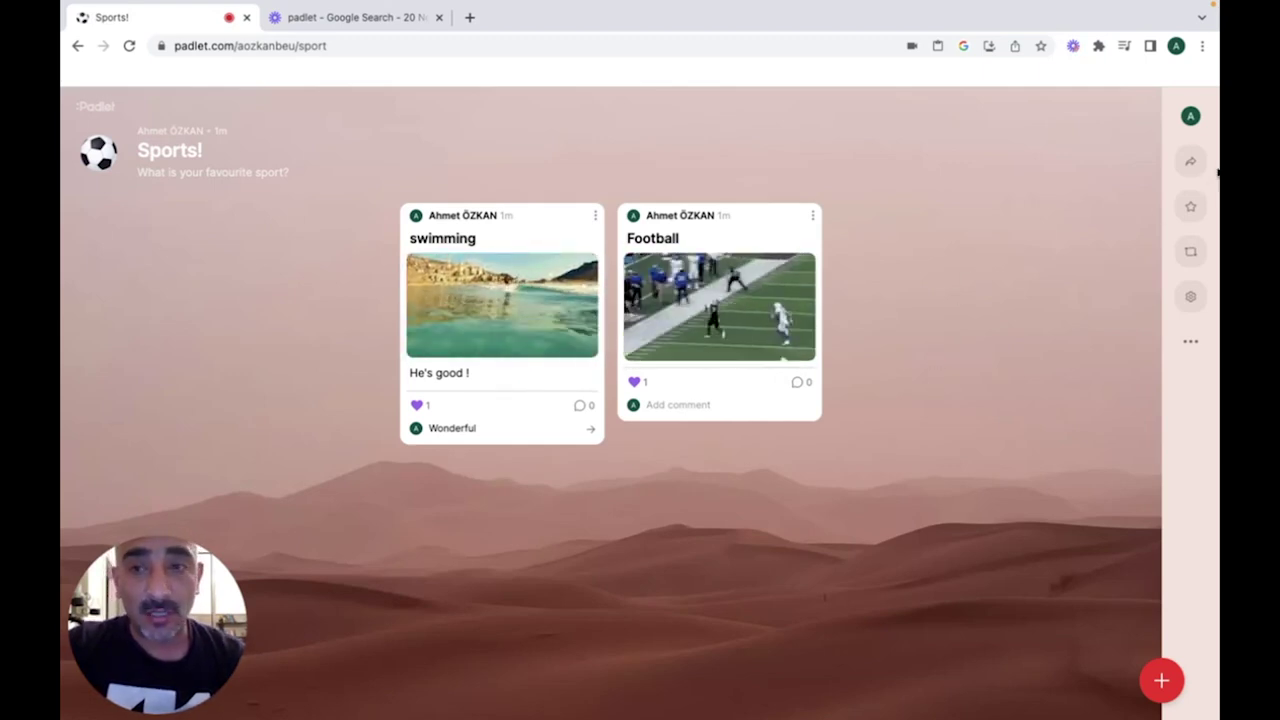
Step: Examine the padlet's sharing settings, including its privacy, link sharing and export options
click(1195, 168)
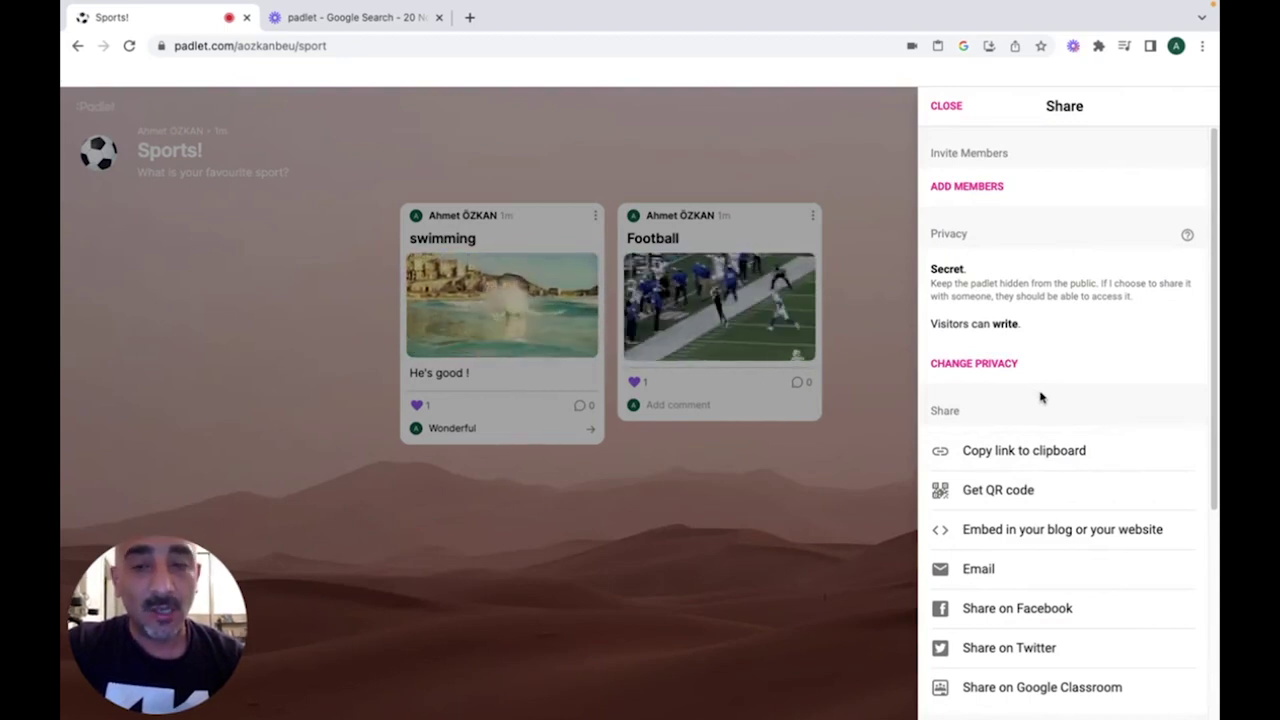
drag(1214, 343, 1217, 429)
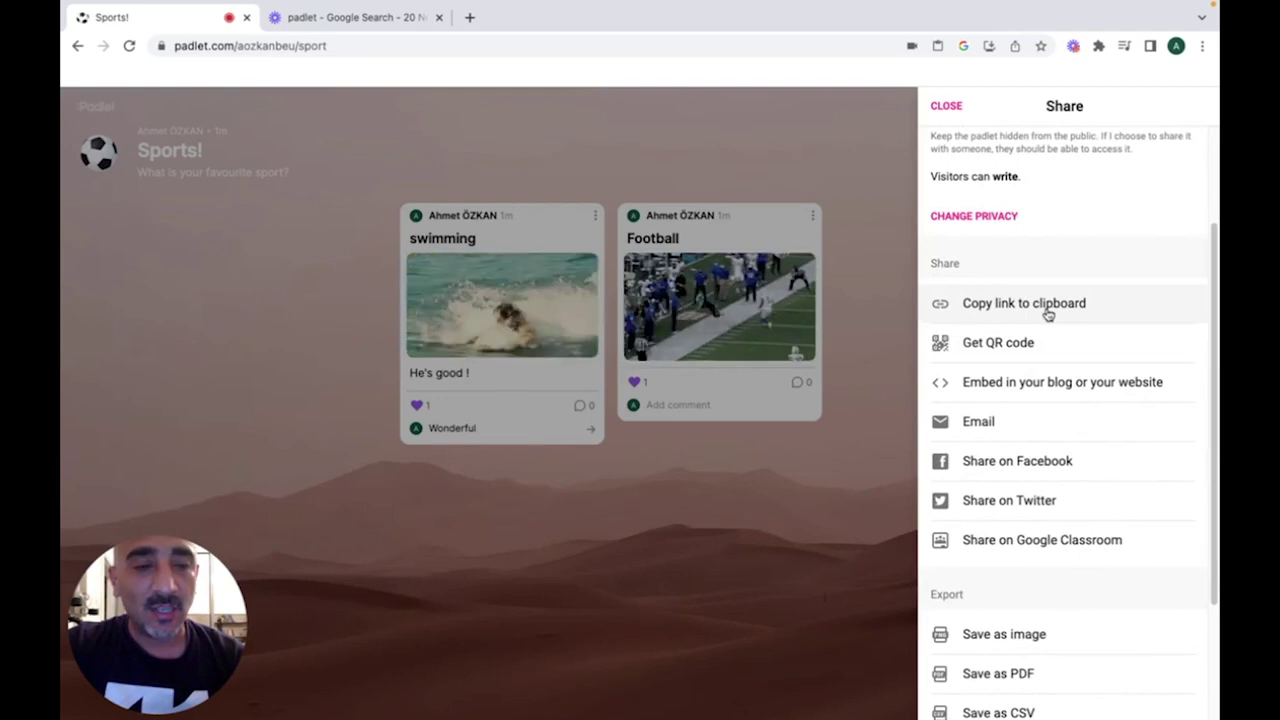
drag(1217, 334, 1217, 399)
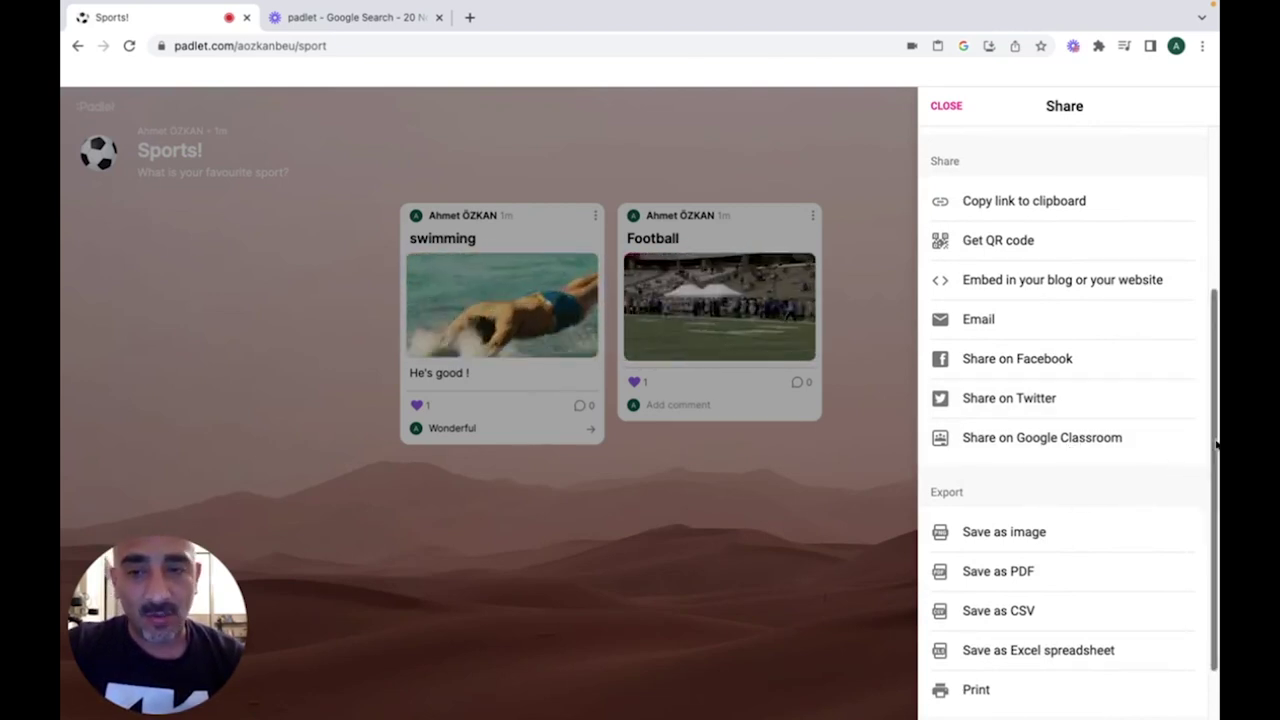
drag(1217, 452, 1218, 482)
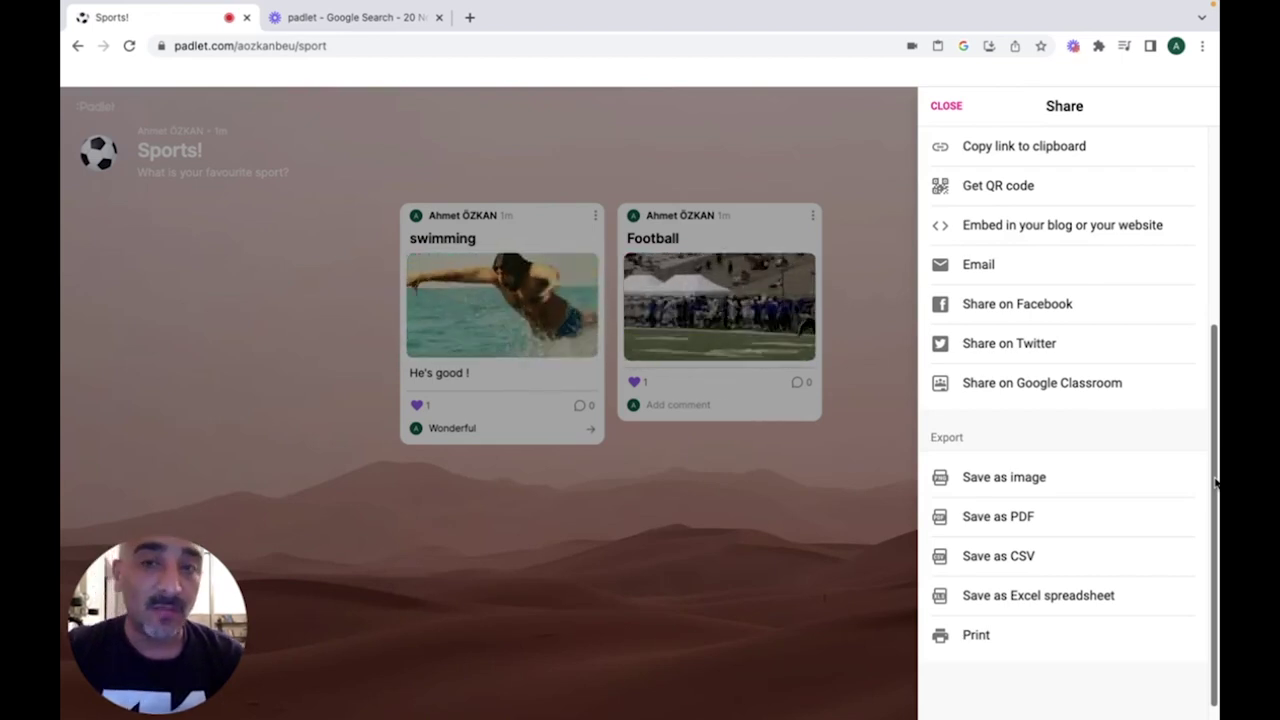
Step: Leave the sharing options and look over the Remake settings for copying the padlet's design, posts, privacy and authorship
click(958, 107)
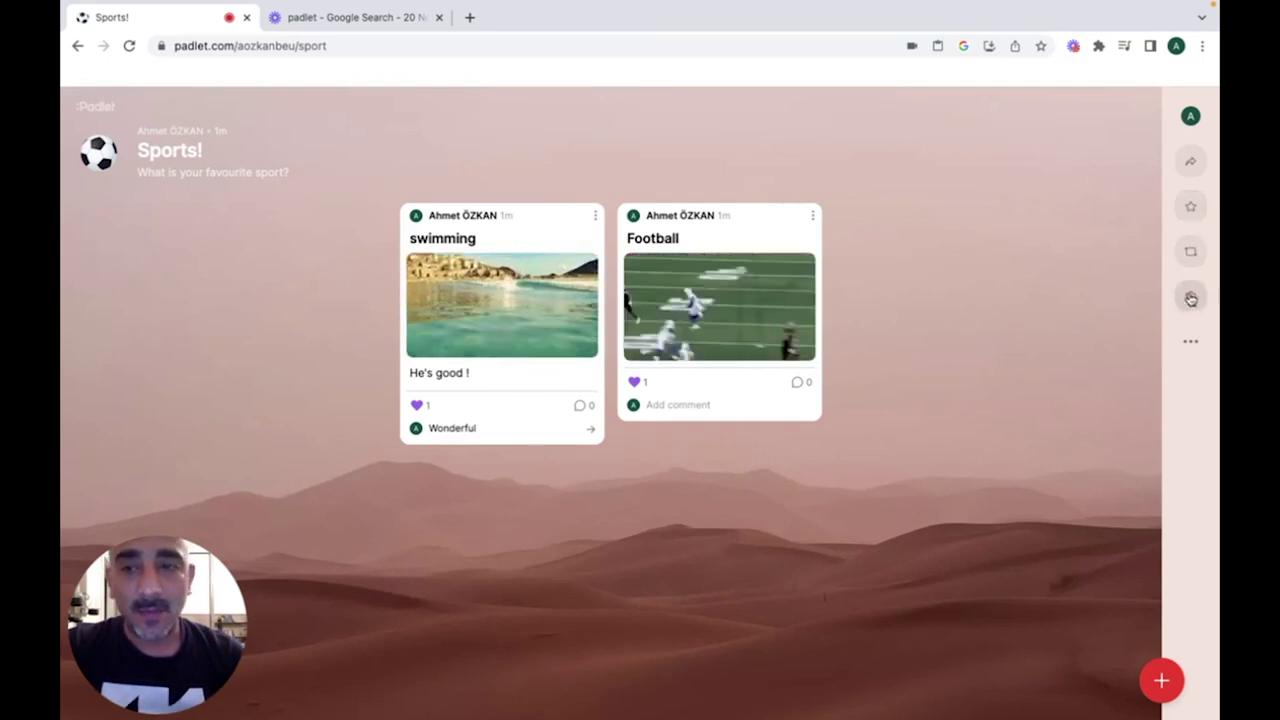
click(1191, 255)
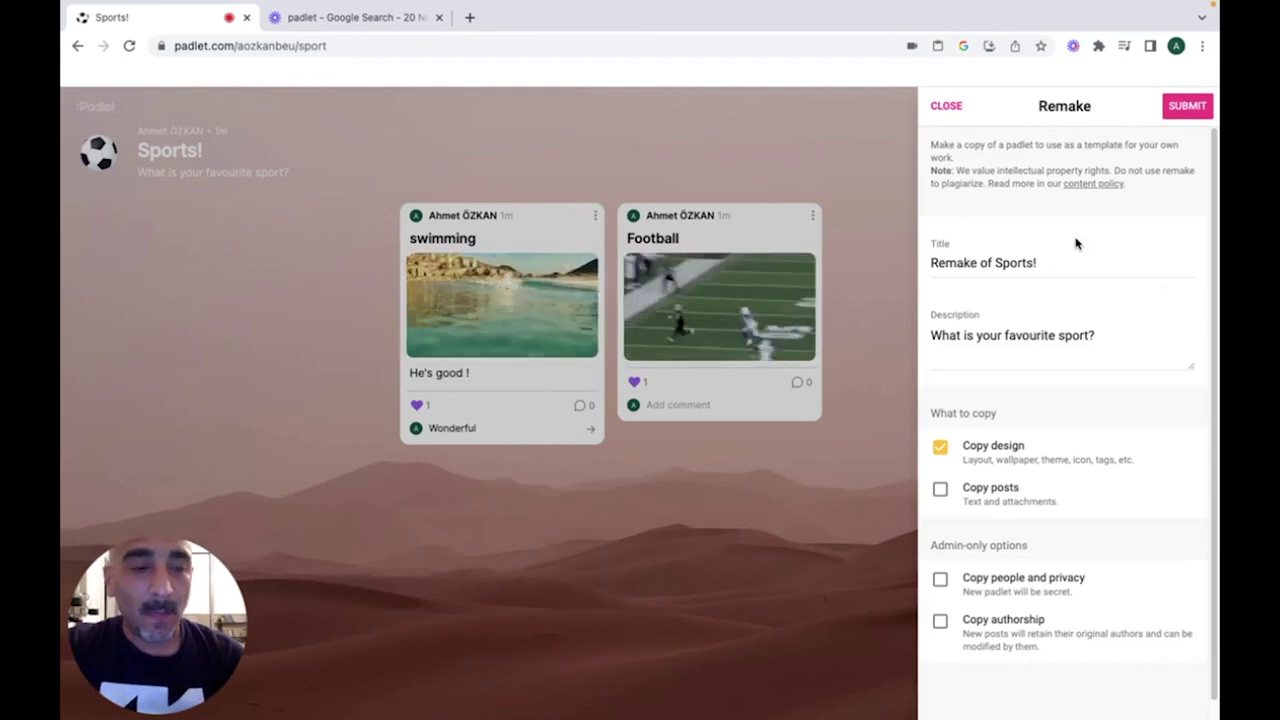
click(946, 108)
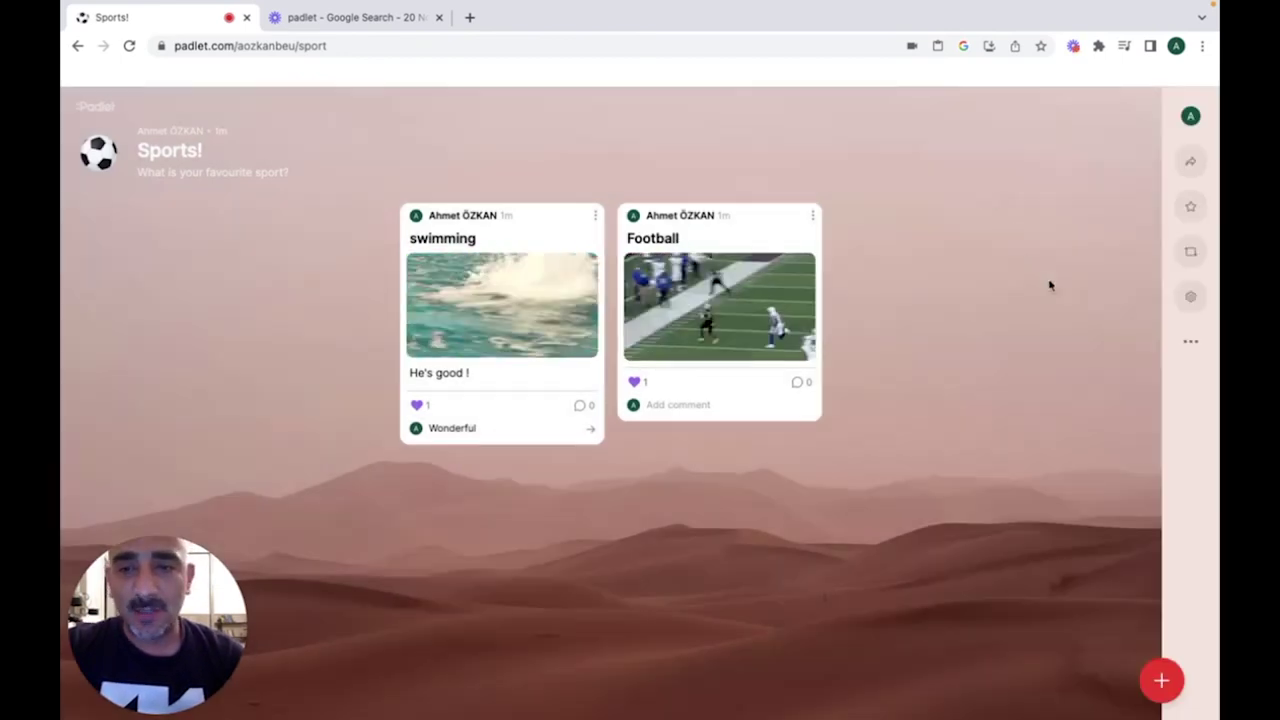
Step: Examine the padlet's modification settings, from title and address through appearance and posting to content filtering
click(1193, 300)
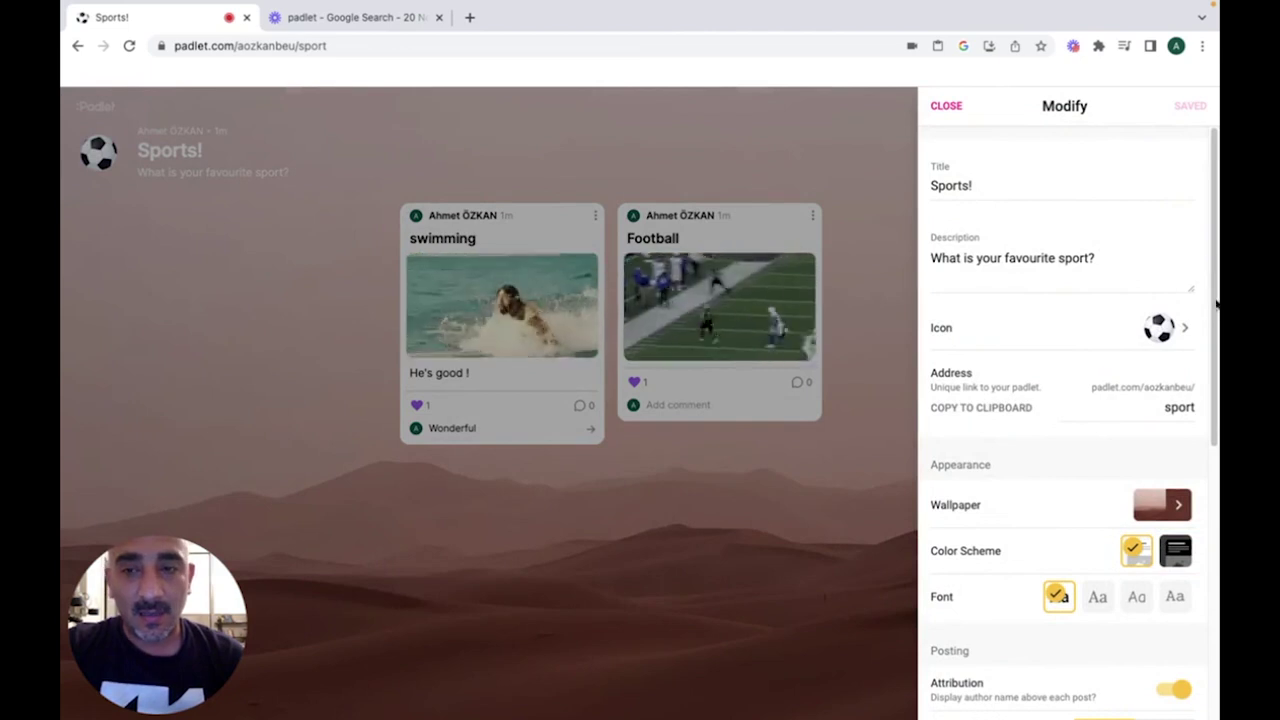
scroll(1218, 368, down, 4)
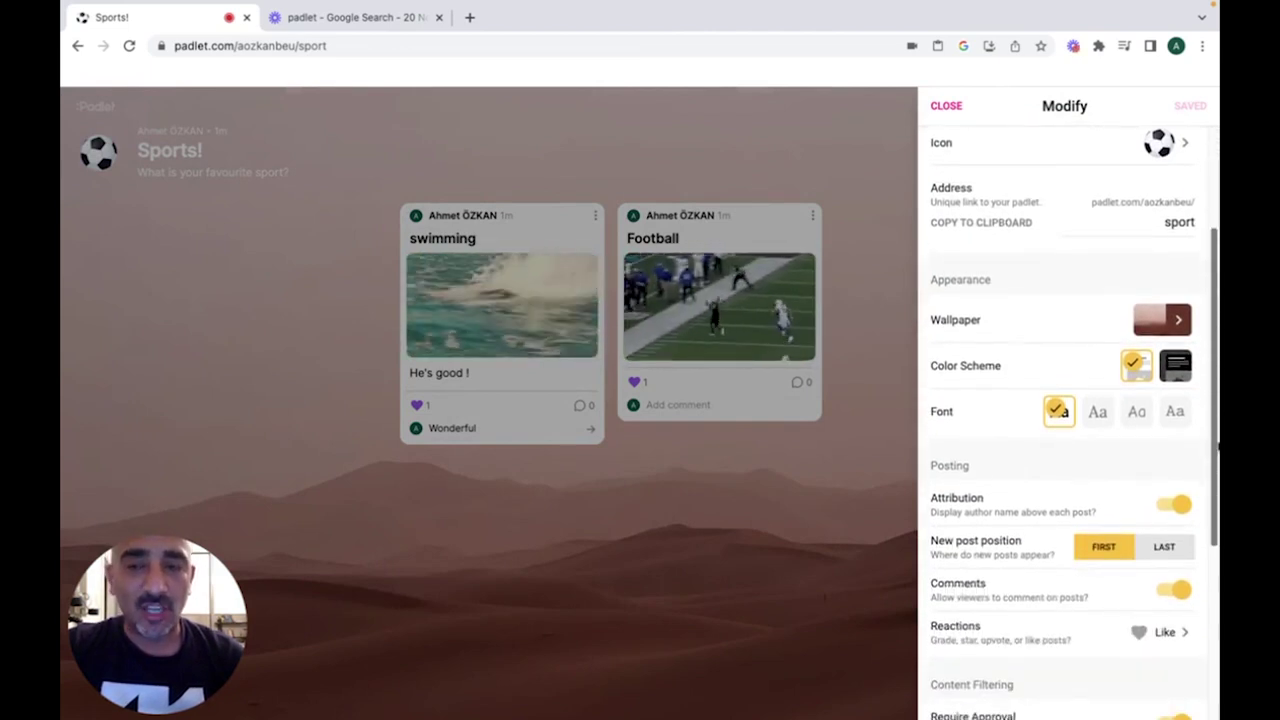
scroll(1218, 450, down, 1)
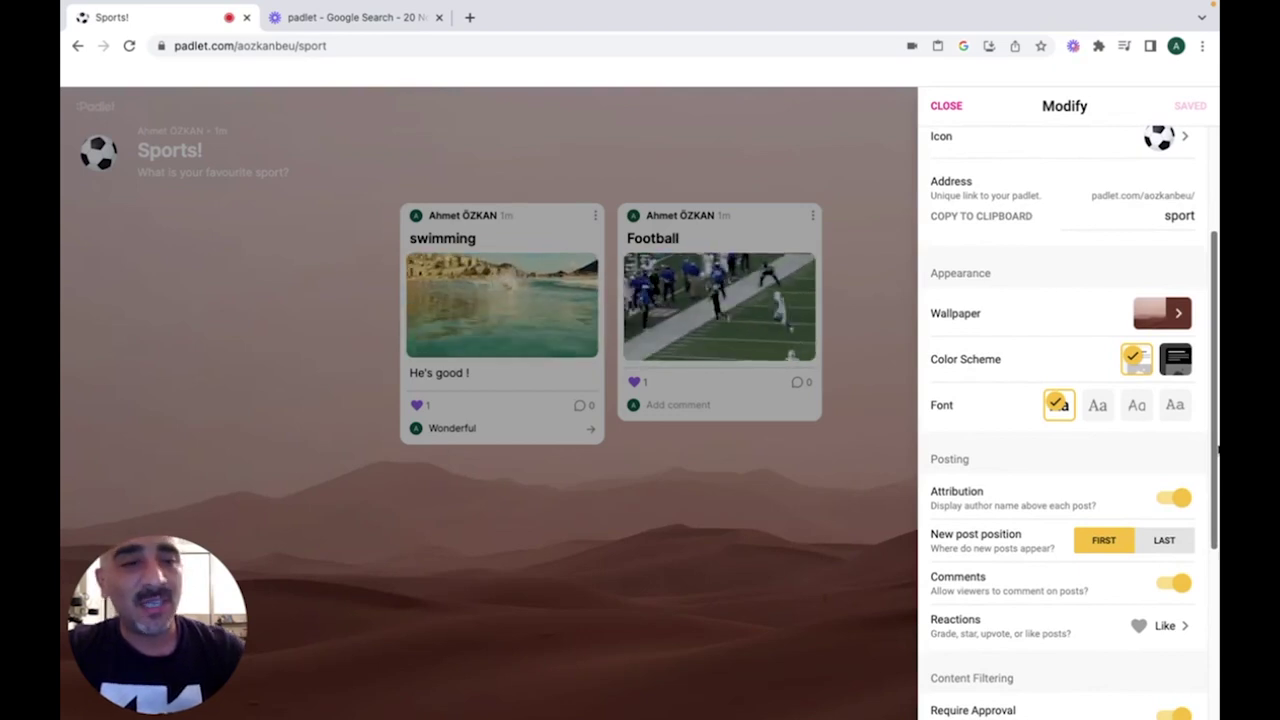
drag(1218, 450, 1218, 615)
scroll(1030, 248, up, 10)
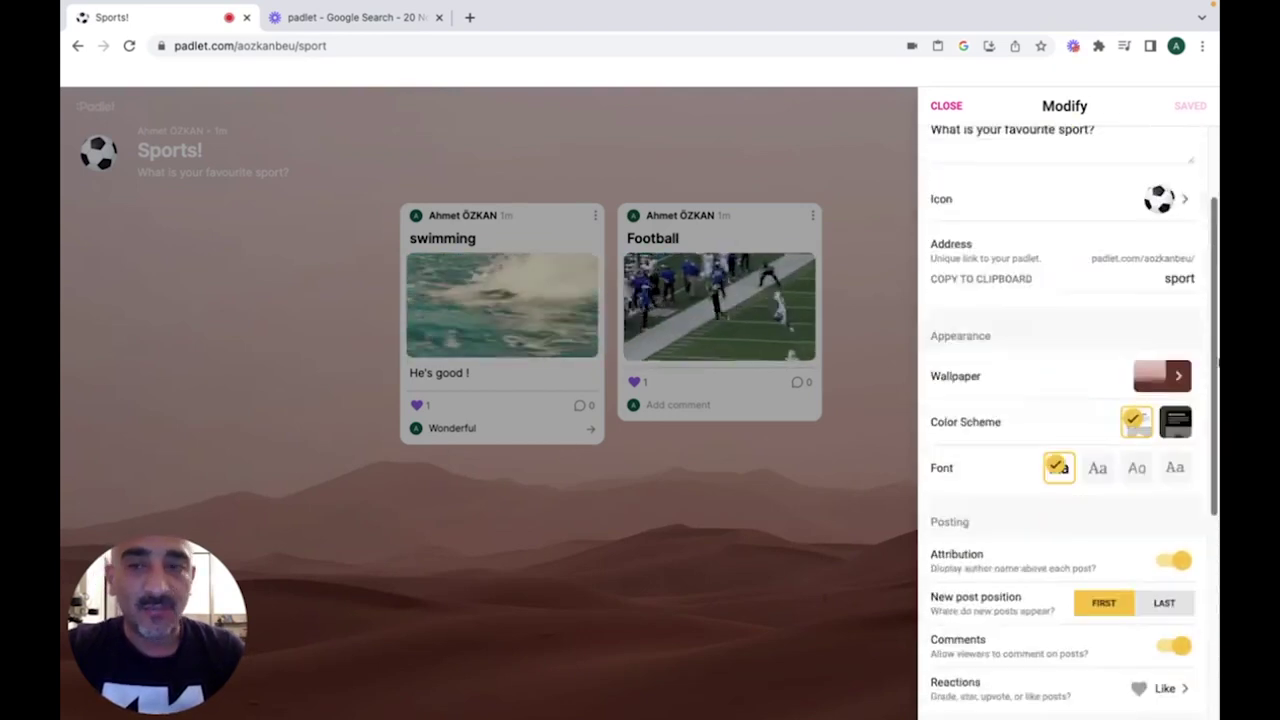
click(940, 110)
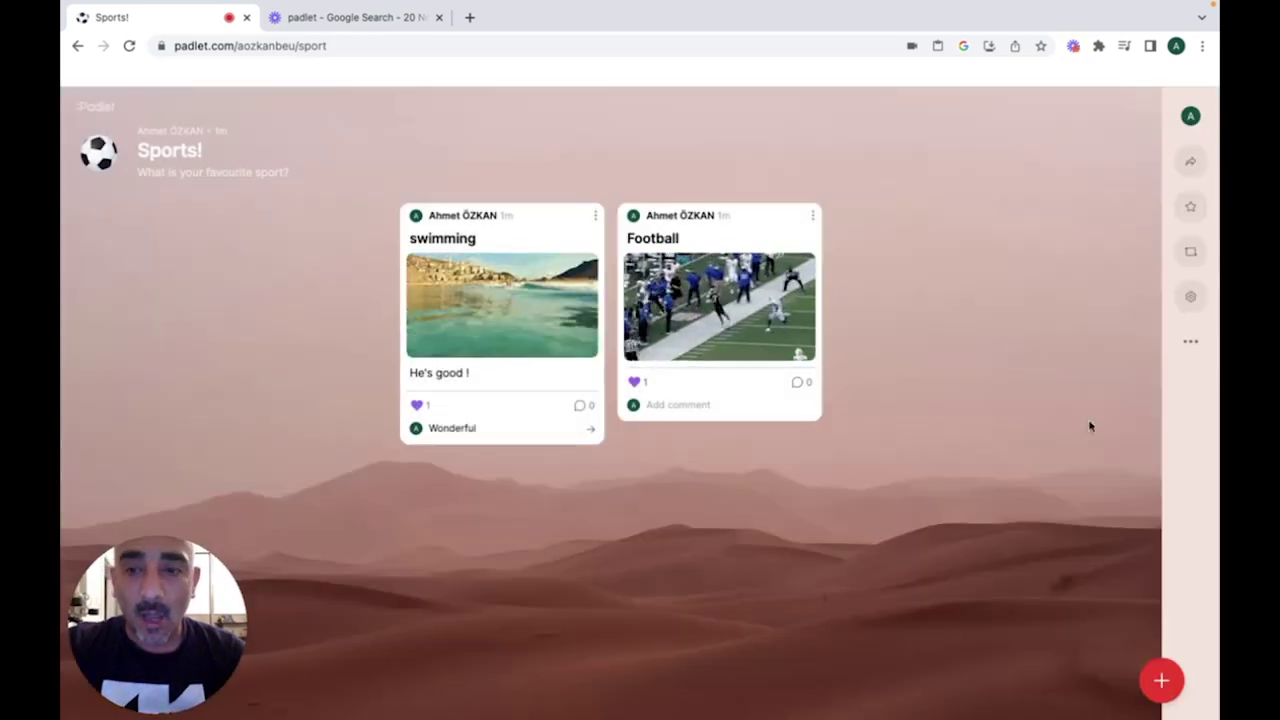
Step: Change the Sports! padlet's format from Wall to Stream
click(1189, 349)
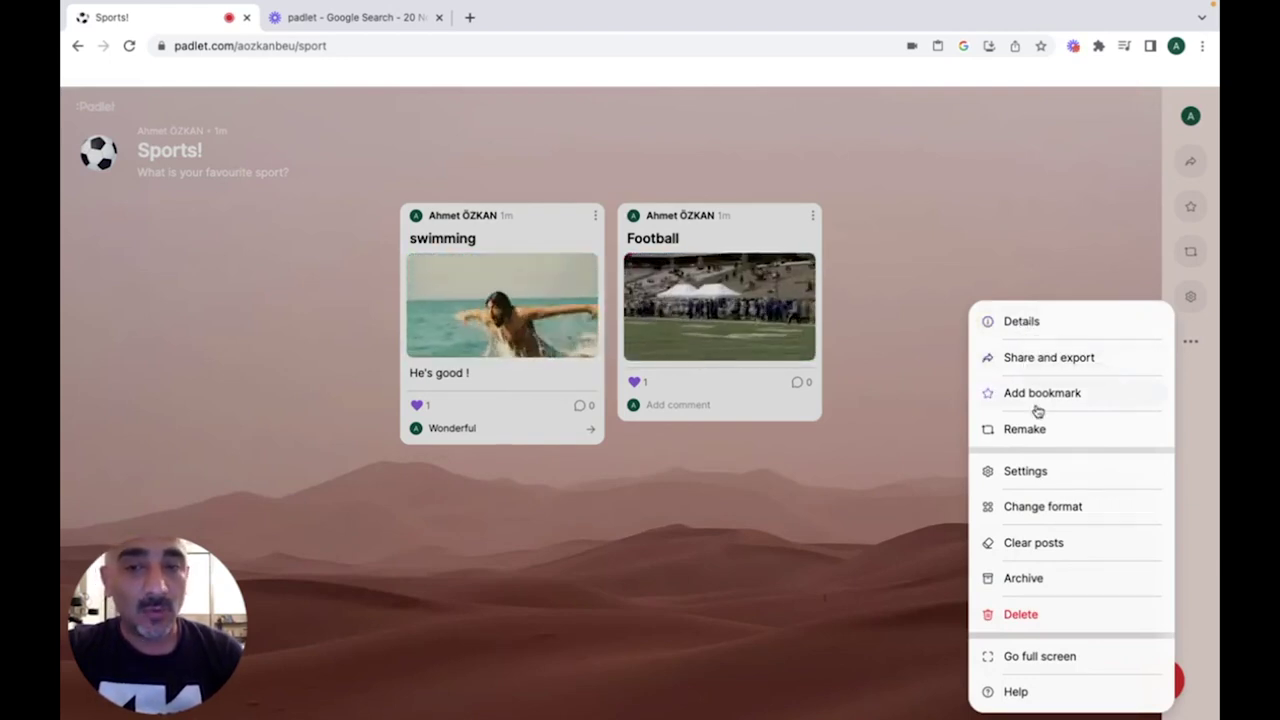
click(1032, 510)
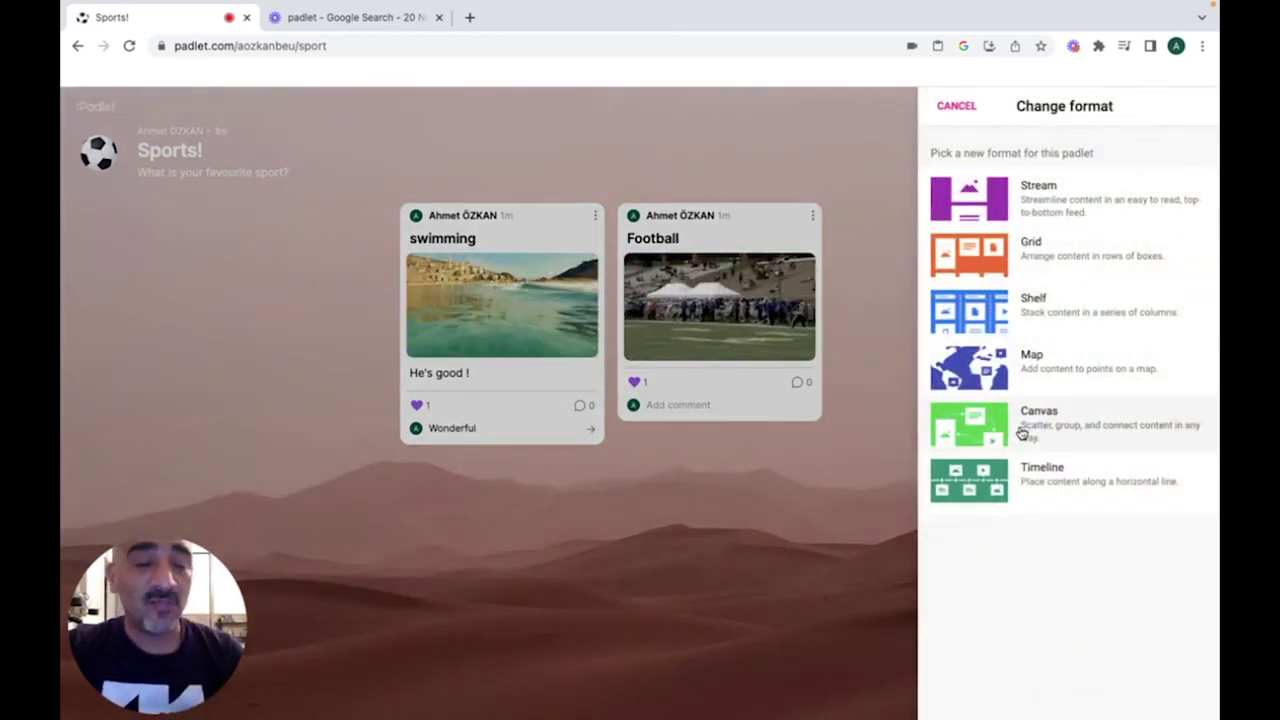
click(972, 210)
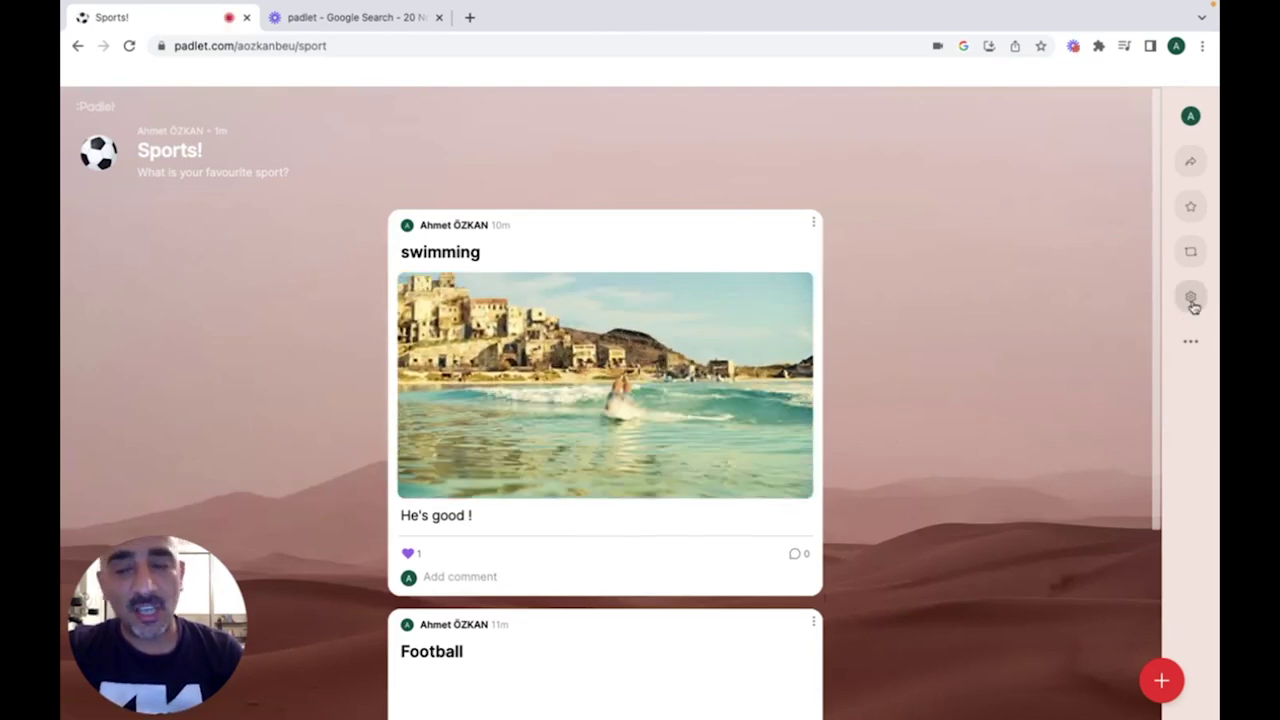
Step: Switch the padlet's format to Shelf so the posts are stacked in columns
click(1190, 341)
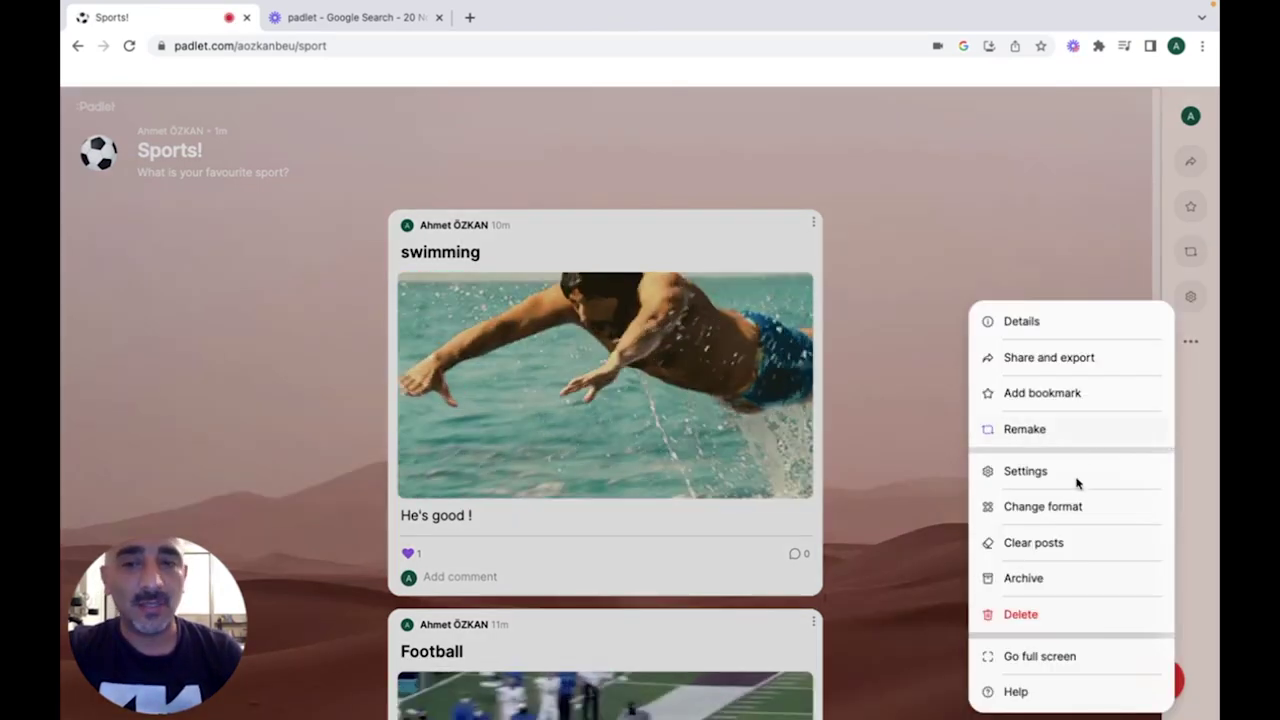
click(1040, 508)
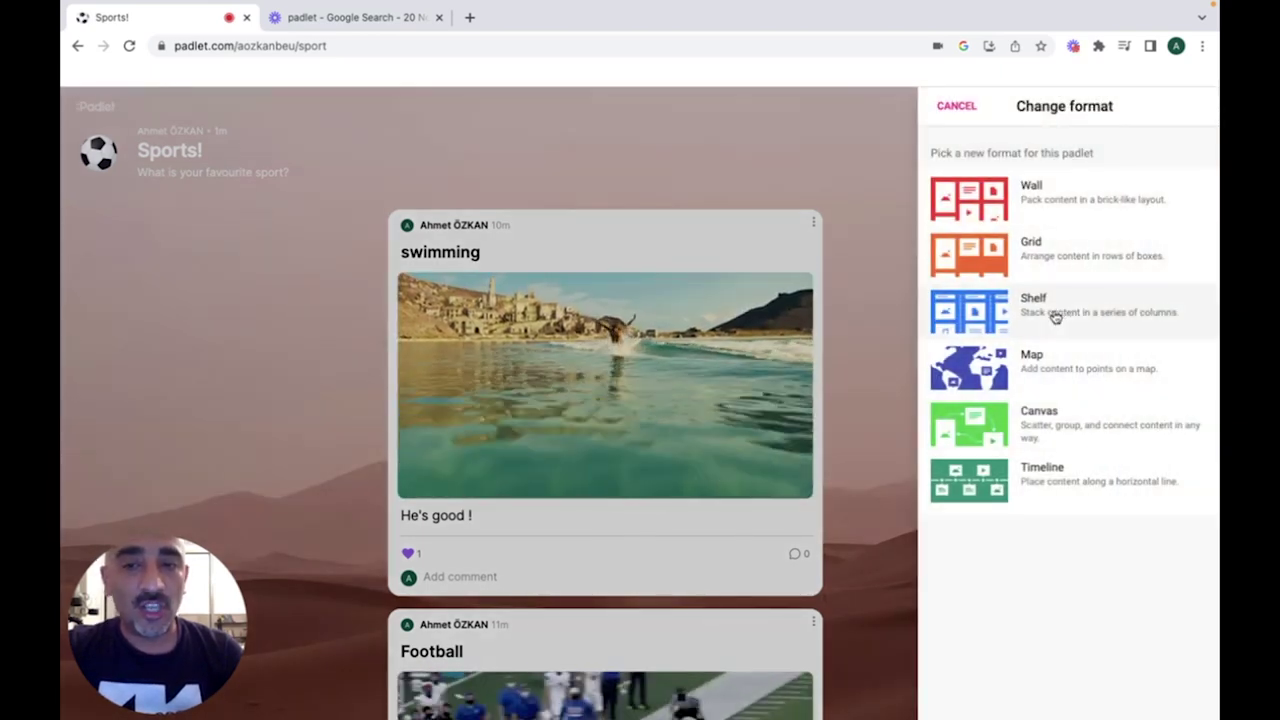
click(1043, 358)
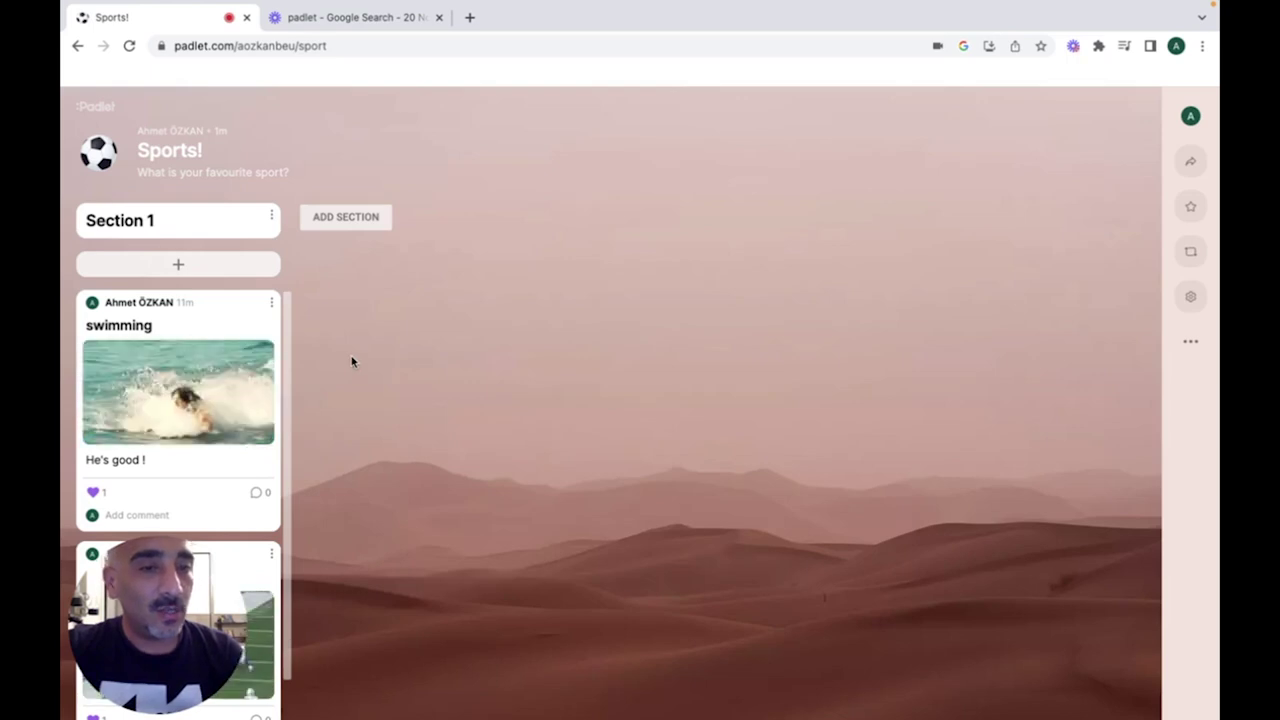
Step: Convert the padlet to the Timeline format so the posts sit along a horizontal line
click(1190, 341)
click(1043, 506)
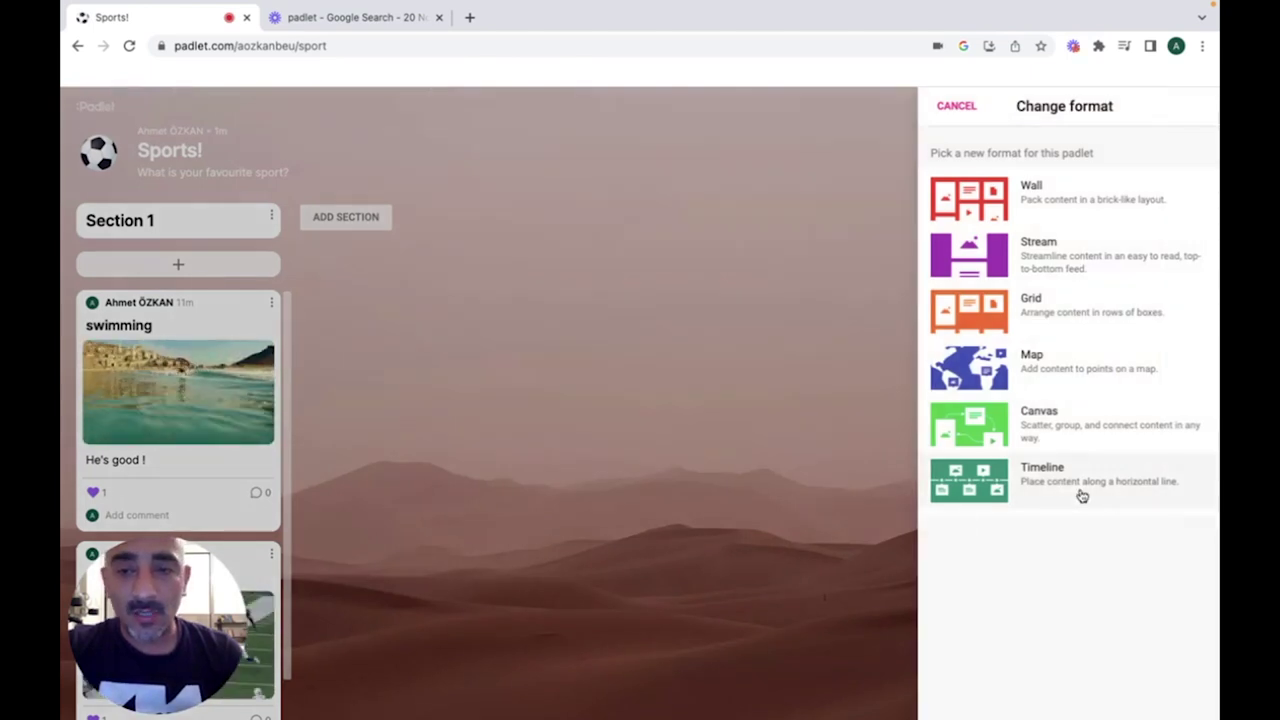
click(986, 510)
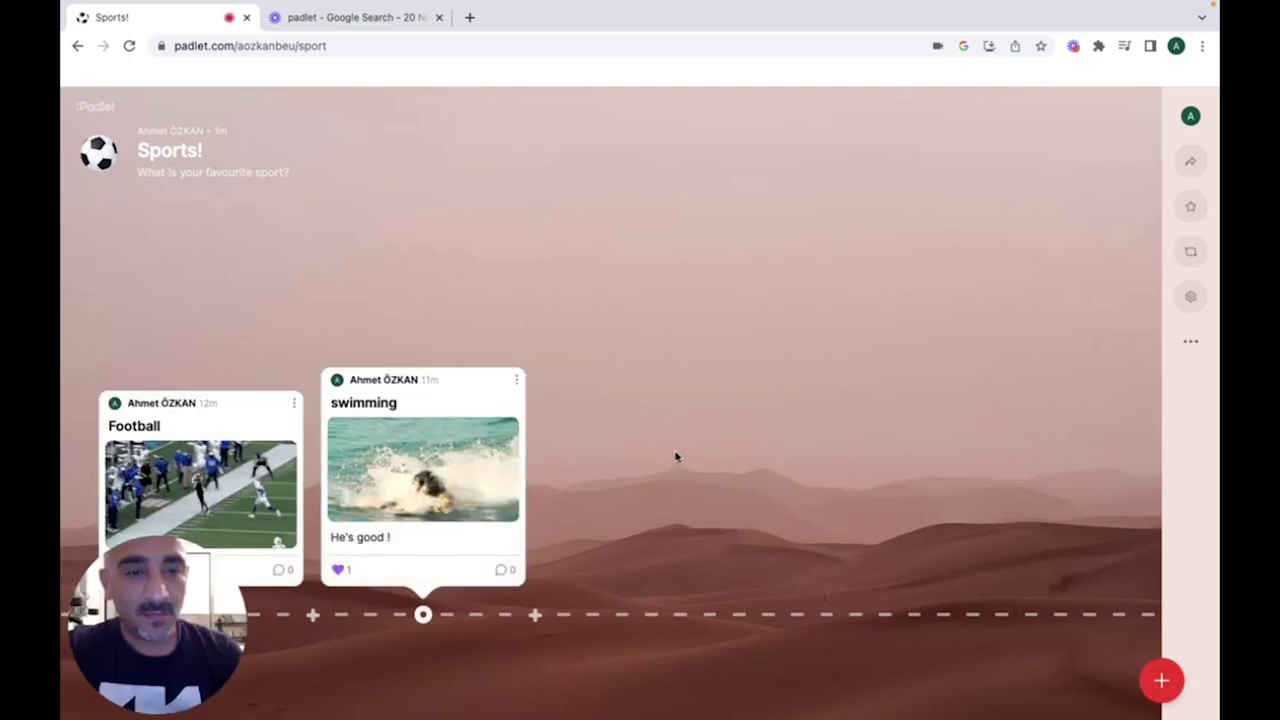
drag(126, 564, 151, 198)
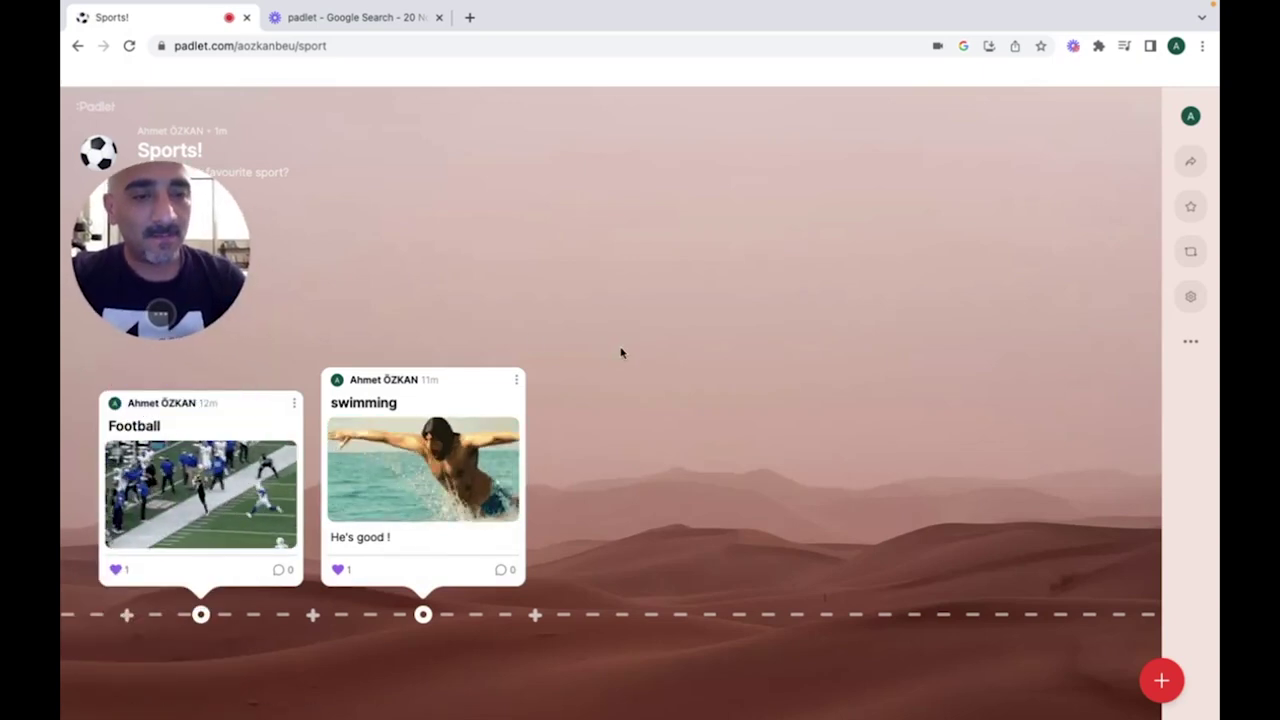